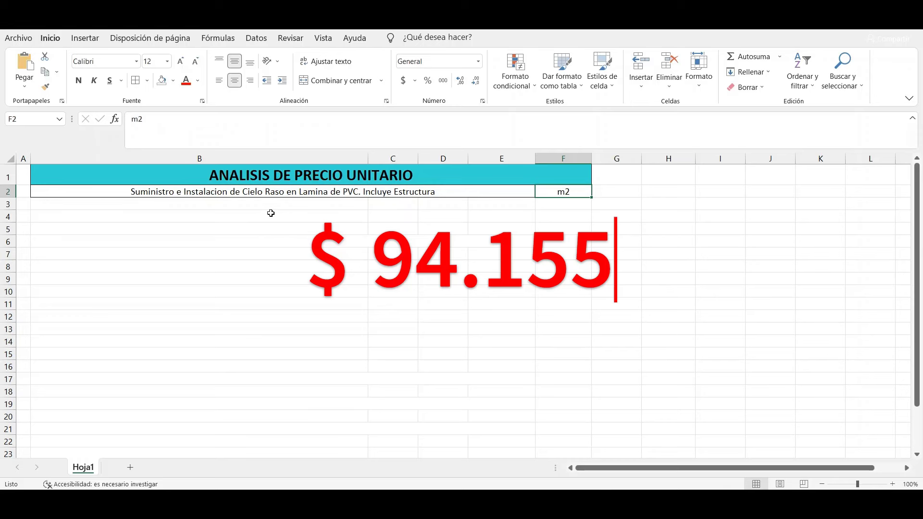
Step: Label cell B3 'Rendimiento' and cell E3 'Jornada'
{"action": "left_click", "coordinate": [267, 205]}
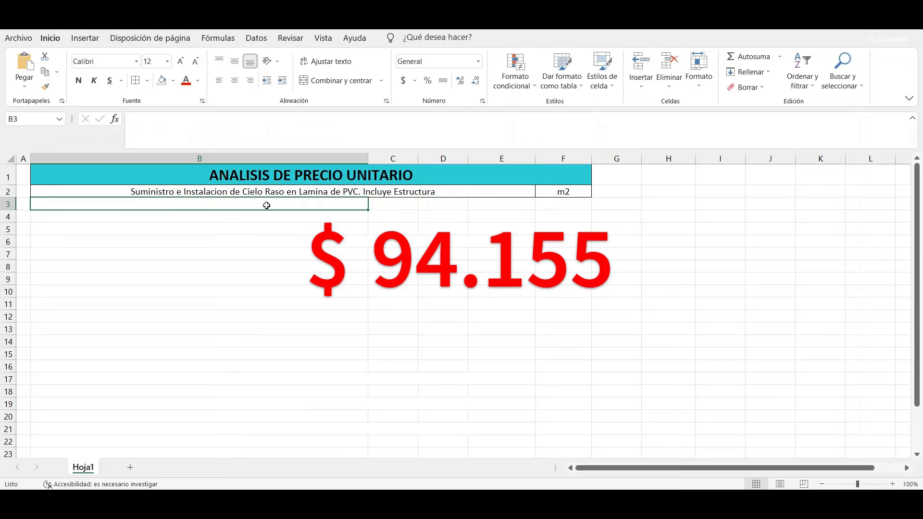
{"action": "type", "text": "Re"}
{"action": "type", "text": "nd"}
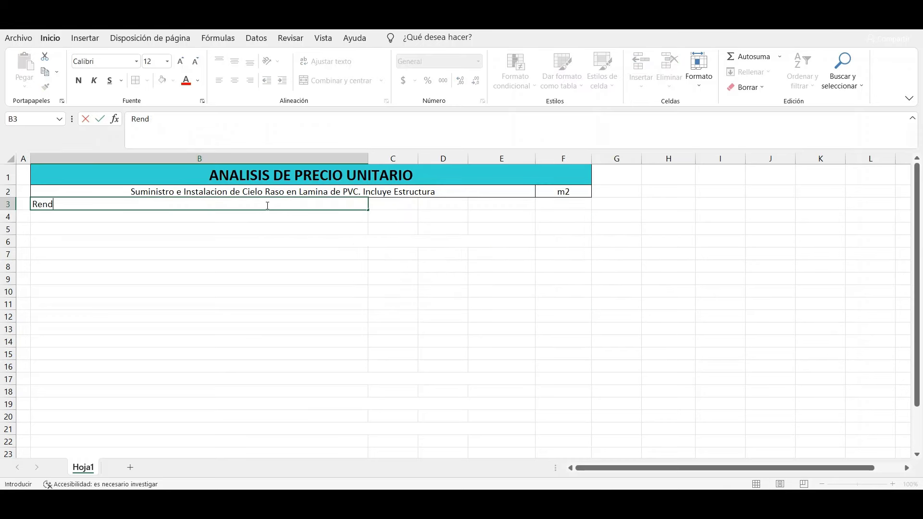
{"action": "type", "text": "imiento"}
{"action": "left_click", "coordinate": [507, 203]}
{"action": "type", "text": "Jornada"}
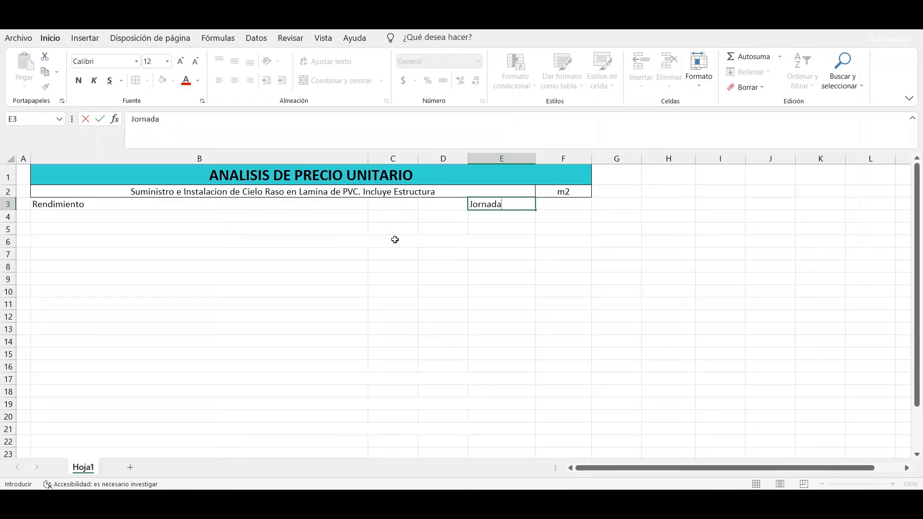
Step: Enter column headings Descripción, Unidad, Cantidad and Costo across row 5
{"action": "left_click", "coordinate": [332, 233]}
{"action": "type", "text": "De"}
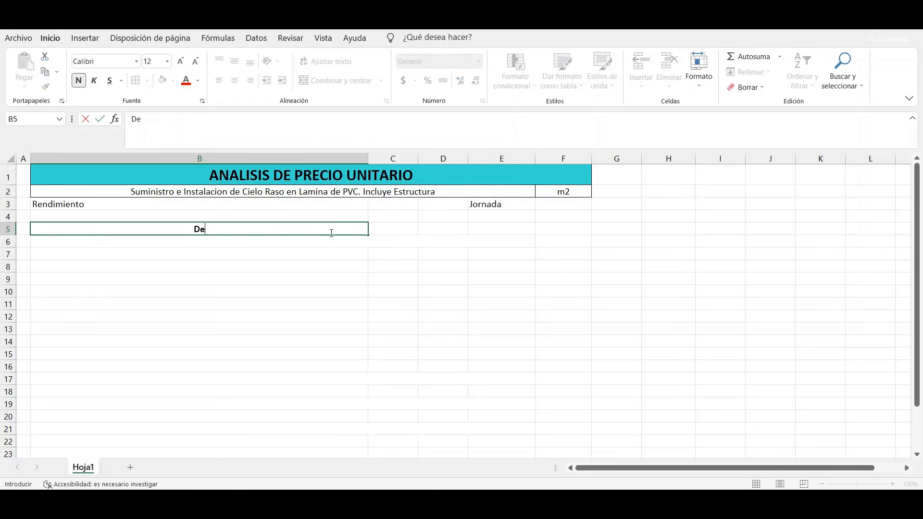
{"action": "type", "text": "scrip"}
{"action": "type", "text": "ción"}
{"action": "key", "text": "Tab"}
{"action": "type", "text": "Unidad"}
{"action": "key", "text": "Tab"}
{"action": "type", "text": "Cant"}
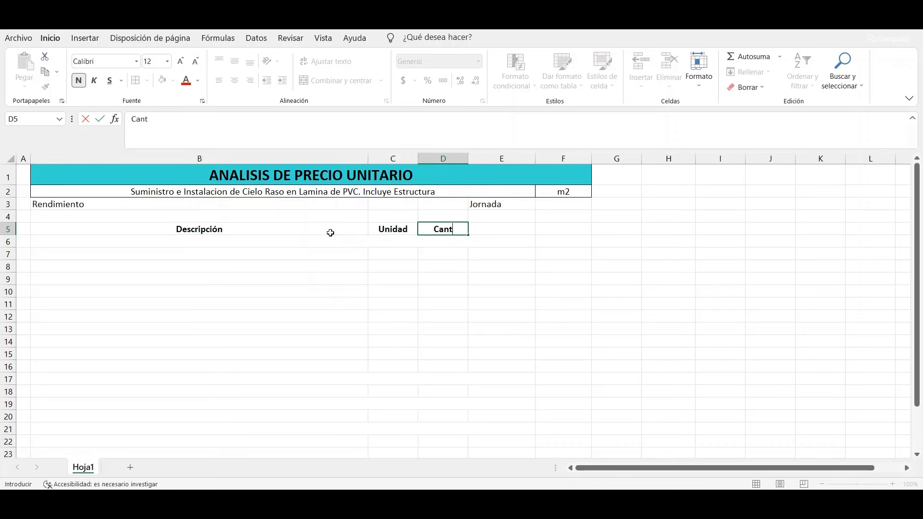
{"action": "type", "text": "idad"}
{"action": "key", "text": "Tab"}
{"action": "type", "text": "Costo"}
{"action": "key", "text": "Tab"}
Step: Finish the Subtotal heading and start the Materiales section heading in B6
{"action": "type", "text": "S"}
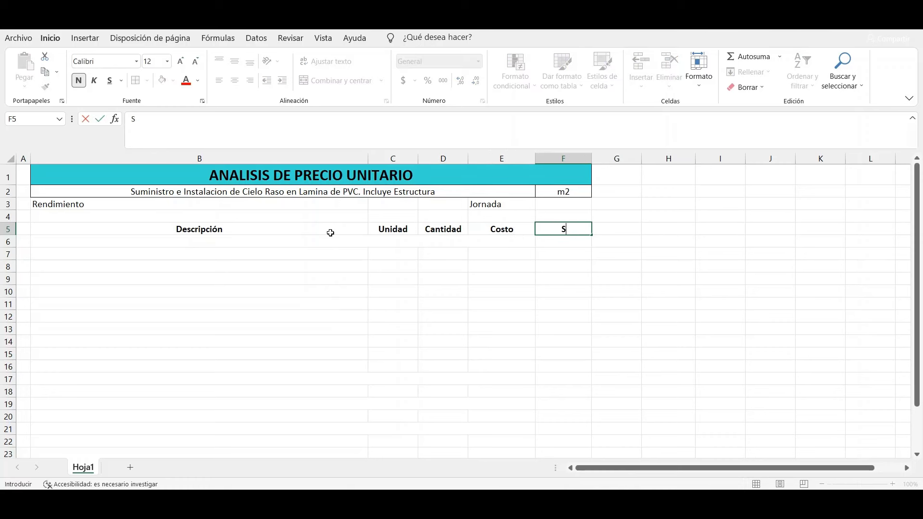
{"action": "type", "text": "ubtotal"}
{"action": "key", "text": "Return"}
{"action": "type", "text": "M"}
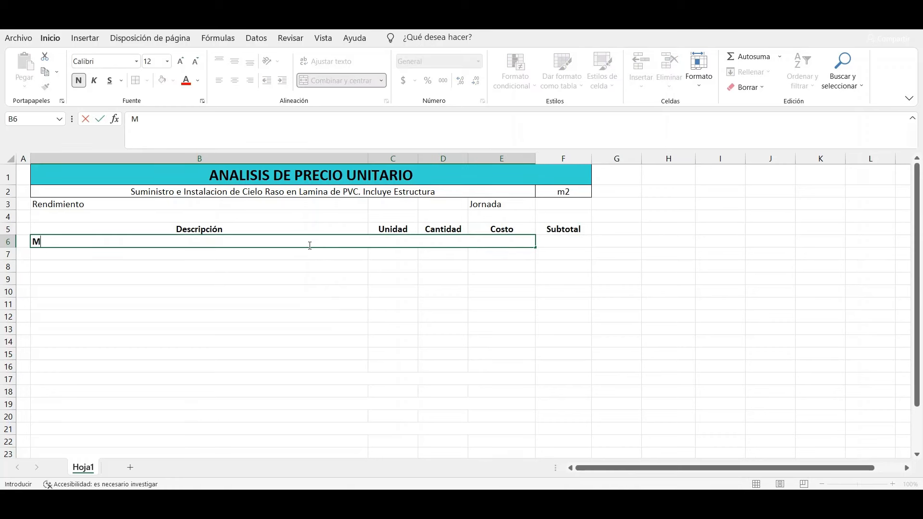
{"action": "type", "text": "ateriales"}
{"action": "key", "text": "Return"}
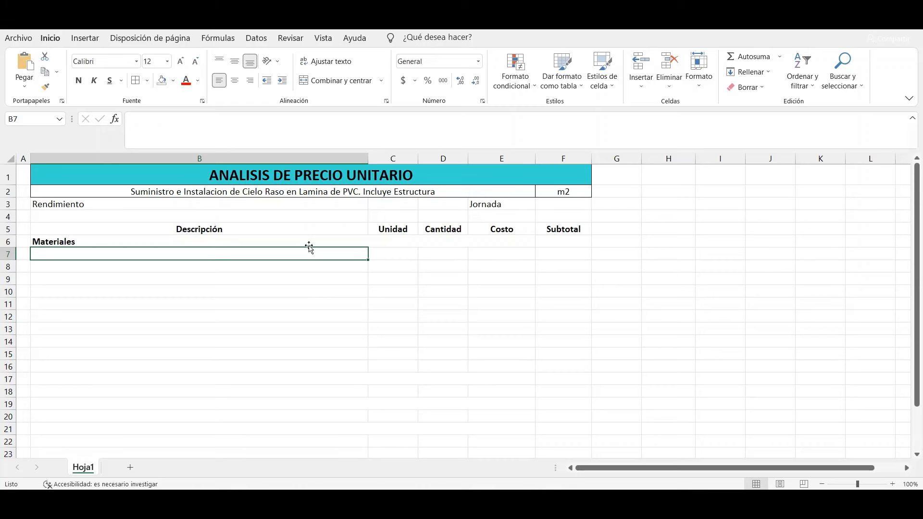
Step: List Perfil angulo perimetral para cierre, both screw types, Vigueta para PVC 2,44 m and Perfil omega 2,44 m
{"action": "type", "text": "Perfil angulo "}
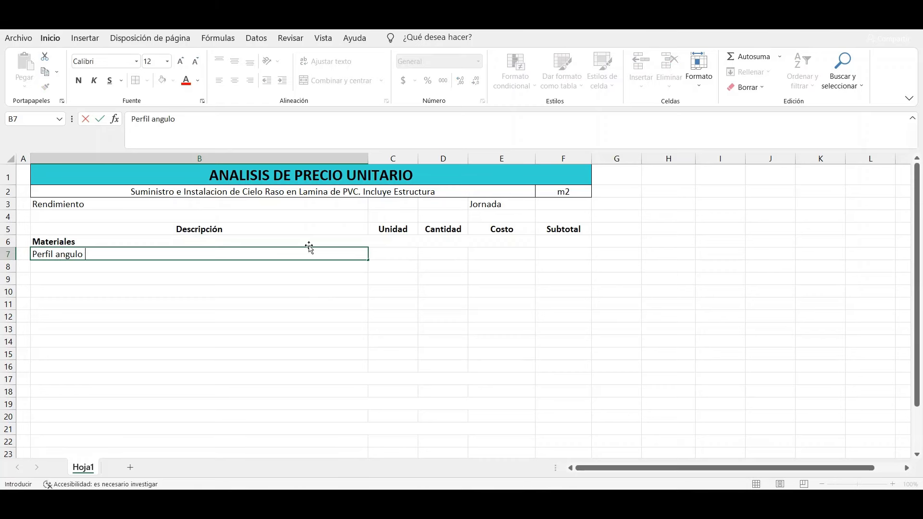
{"action": "type", "text": "perimetral para "}
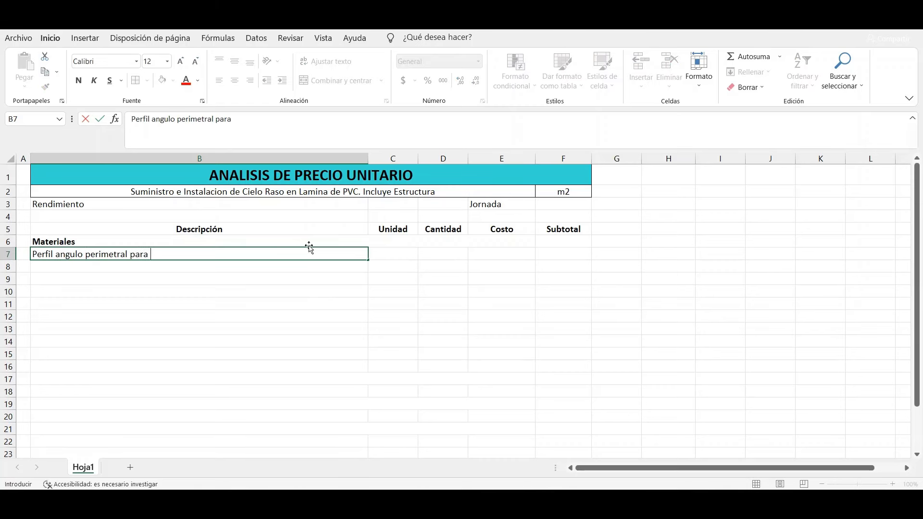
{"action": "type", "text": "cierre"}
{"action": "key", "text": "Return"}
{"action": "type", "text": "Torni"}
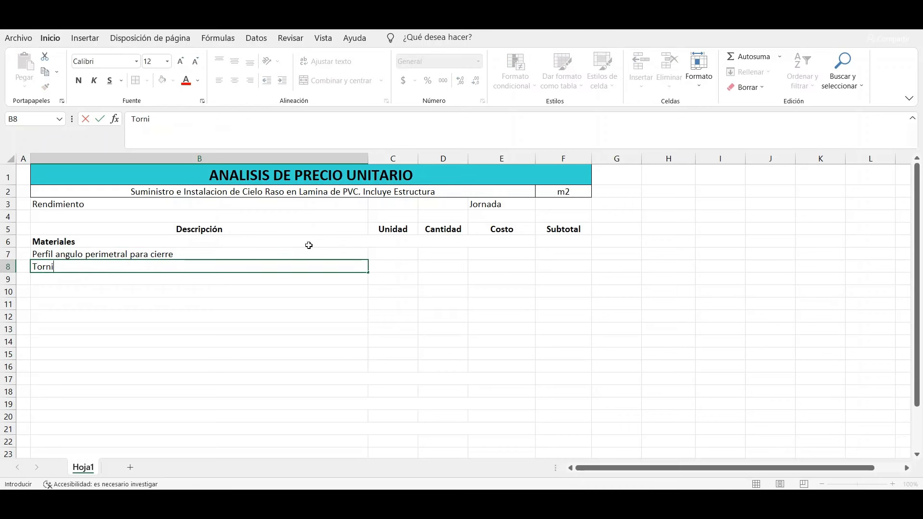
{"action": "type", "text": "llo de estructura"}
{"action": "key", "text": "Return"}
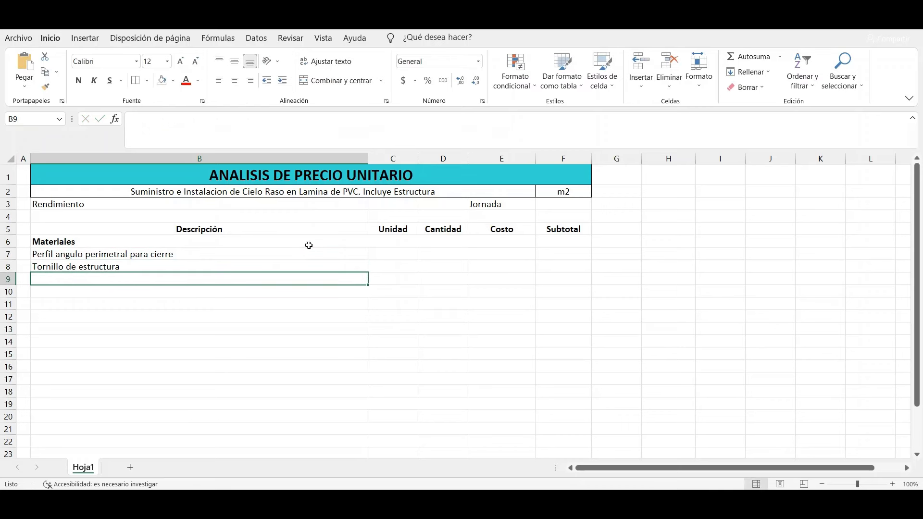
{"action": "type", "text": "Tornillo cabeza"}
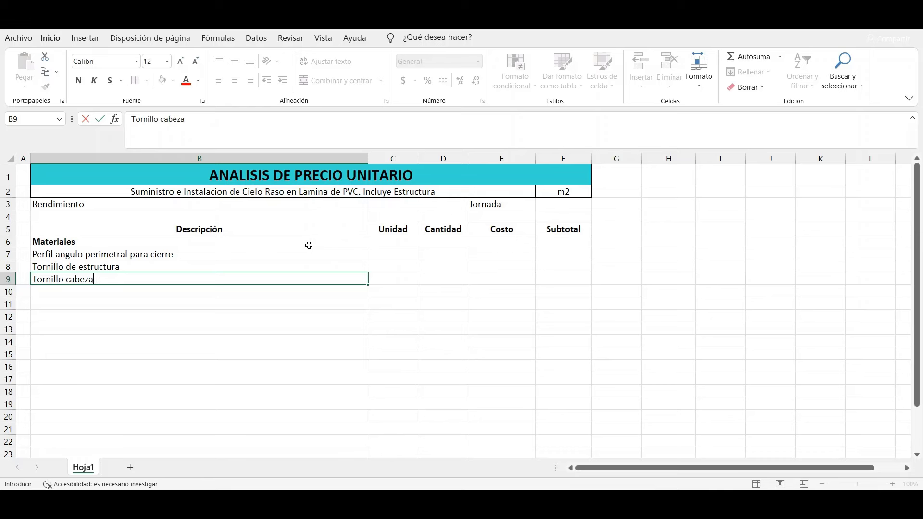
{"action": "type", "text": " plana"}
{"action": "key", "text": "Return"}
{"action": "type", "text": "Viguet"}
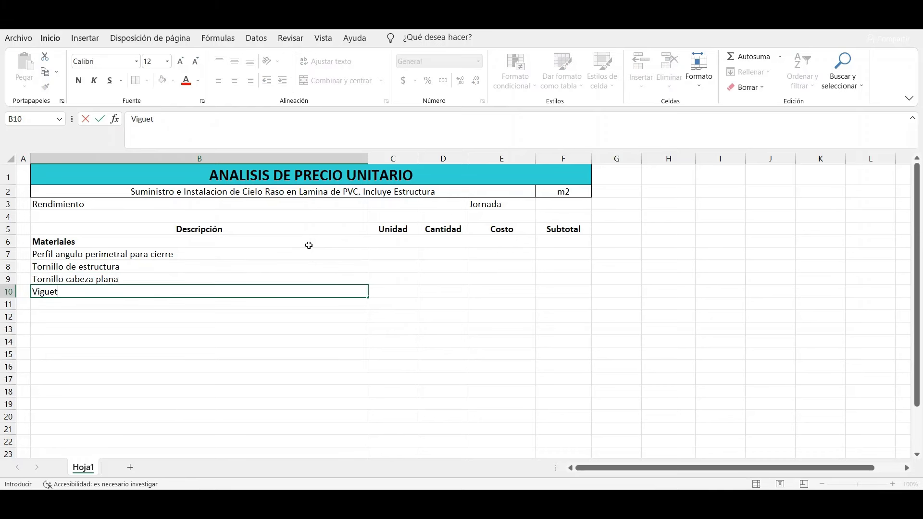
{"action": "type", "text": "a para PVC "}
{"action": "type", "text": "2,44 m"}
{"action": "key", "text": "Return"}
{"action": "type", "text": "Perfil"}
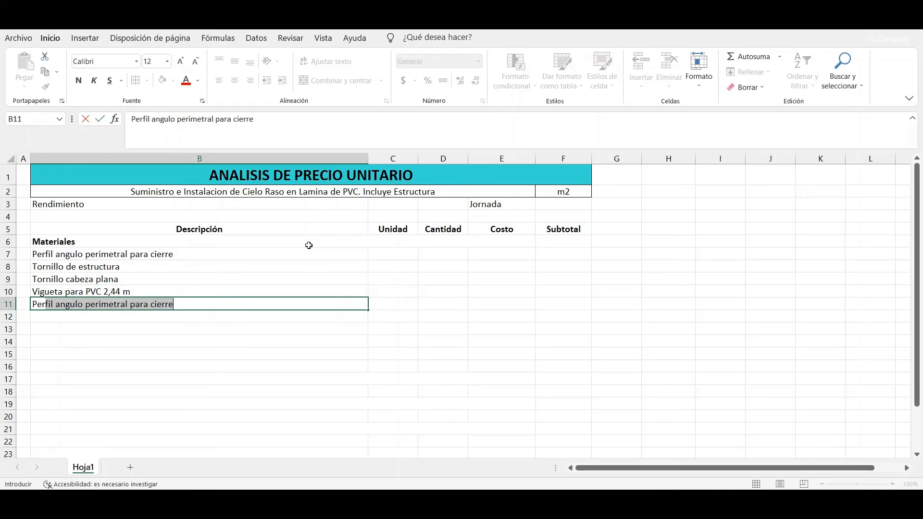
{"action": "type", "text": " omega 2,44 m"}
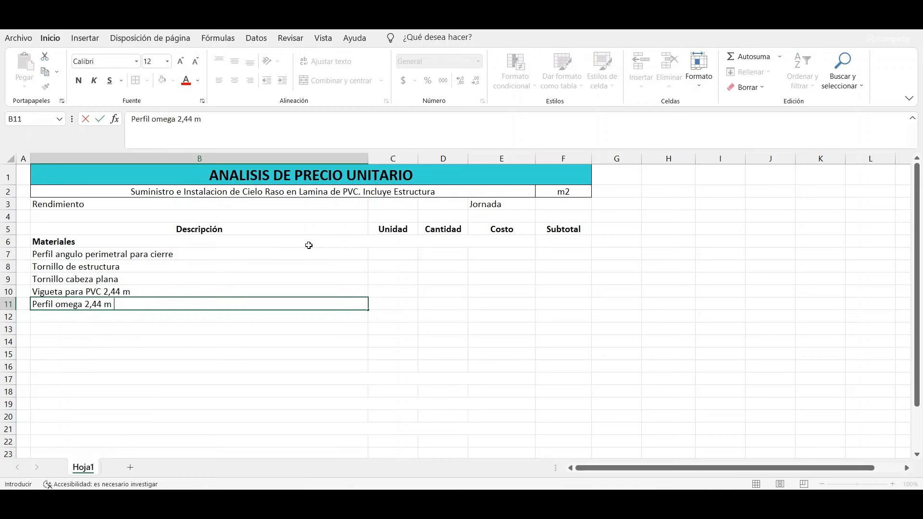
{"action": "key", "text": "Return"}
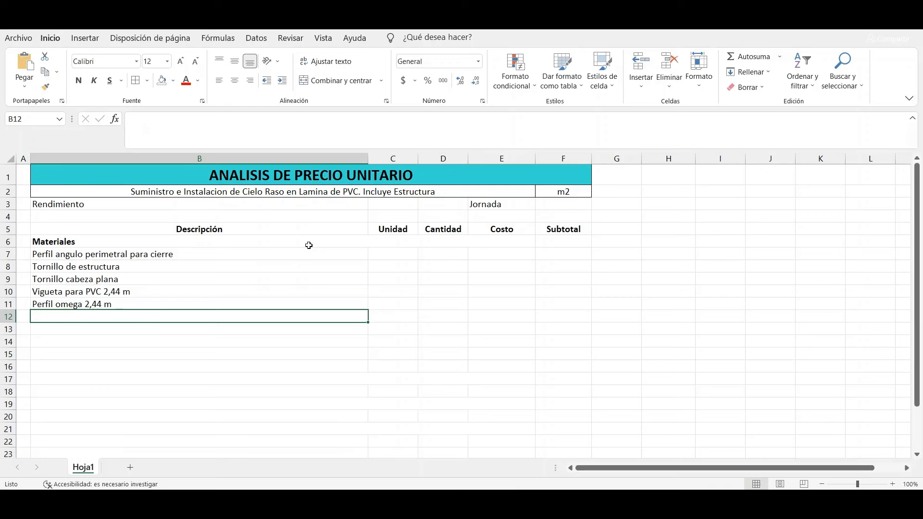
Step: Add the PVC laminas, puntilla acerada negra, Tornillo cabeza de lenteja, Angulo de cuelga, Cornisa, then Mano de obra
{"action": "type", "text": "Cielo raso de PV"}
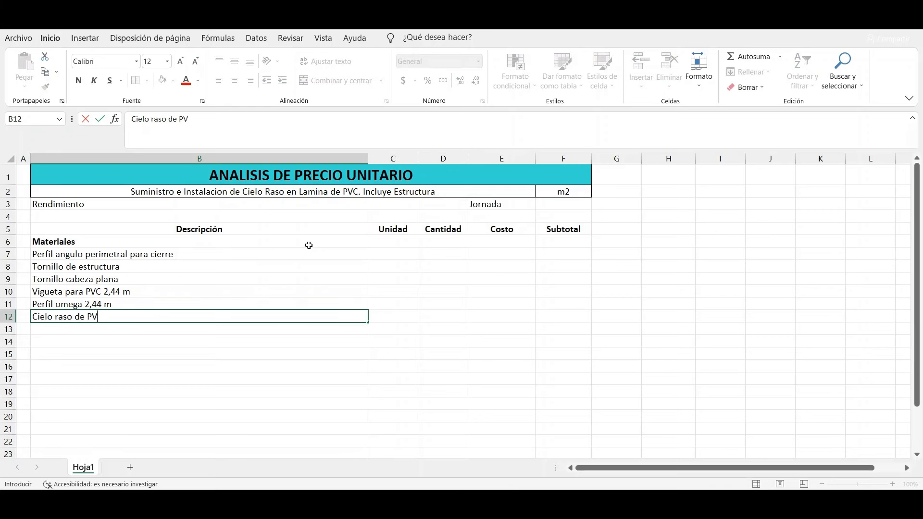
{"action": "type", "text": "C laminas de"}
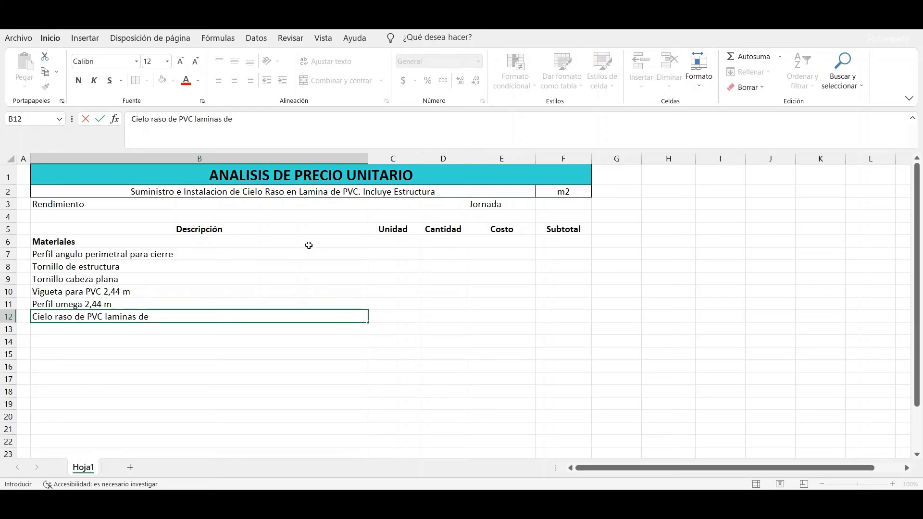
{"action": "type", "text": " 2,9 m "}
{"action": "type", "text": "x 30"}
{"action": "type", "text": " cm"}
{"action": "key", "text": "BackSpace"}
{"action": "key", "text": "BackSpace"}
{"action": "type", "text": "cm x "}
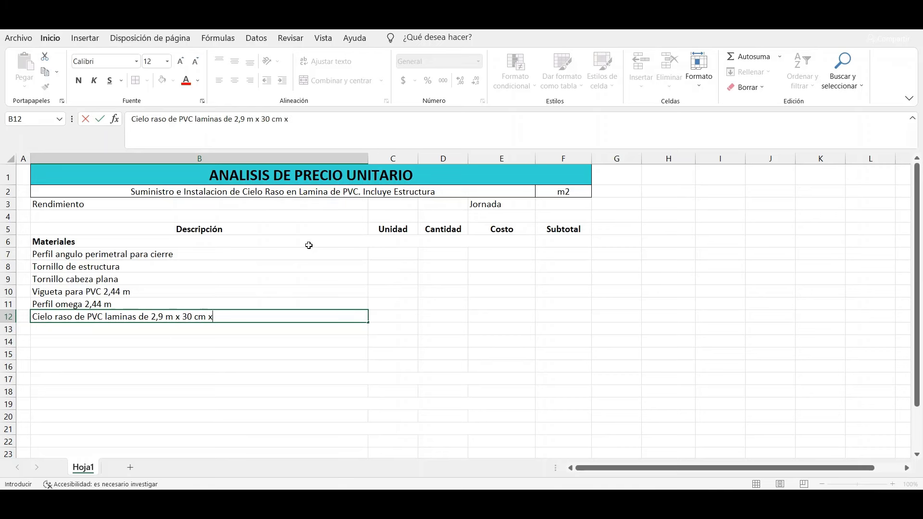
{"action": "type", "text": "7 cm de espesor"}
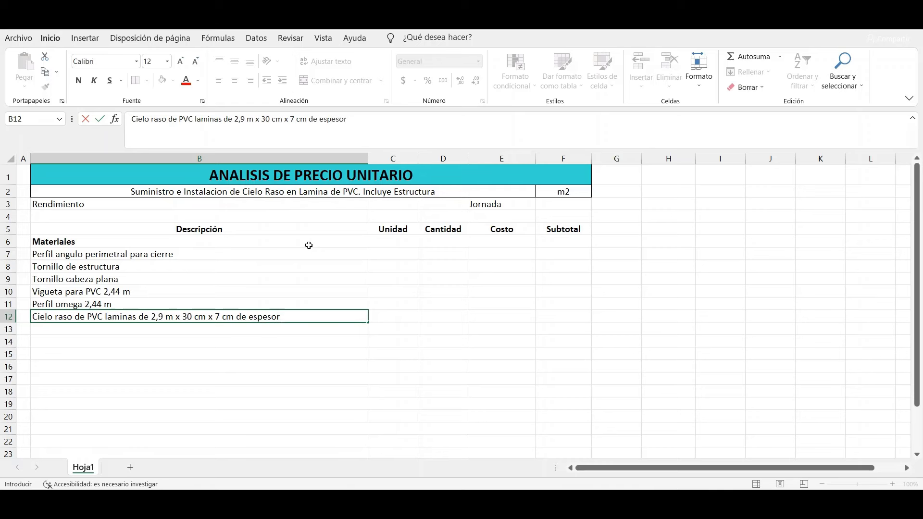
{"action": "key", "text": "Return"}
{"action": "type", "text": "puntill"}
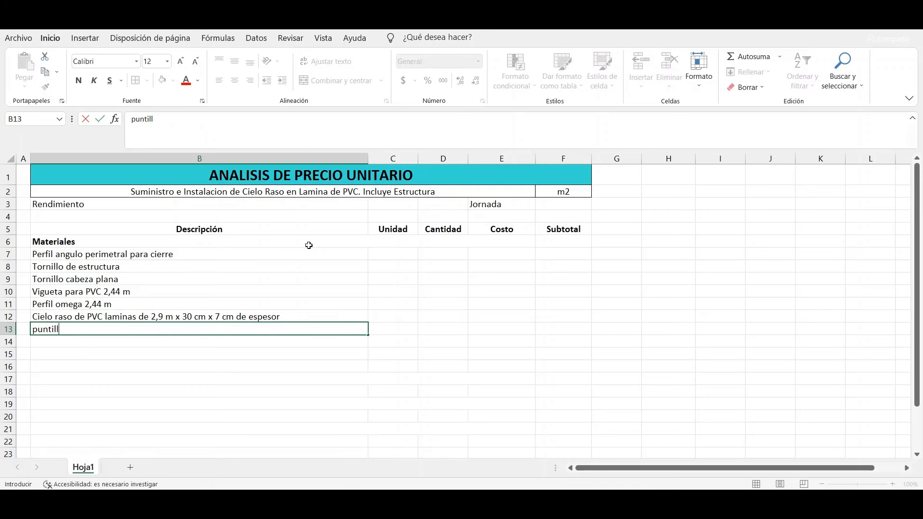
{"action": "type", "text": "a acerada negra"}
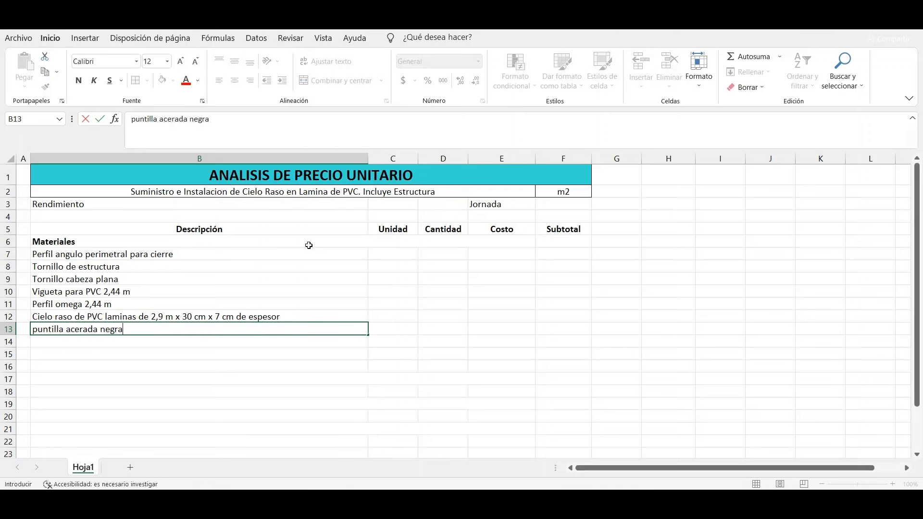
{"action": "key", "text": "Return"}
{"action": "type", "text": "Tornillo"}
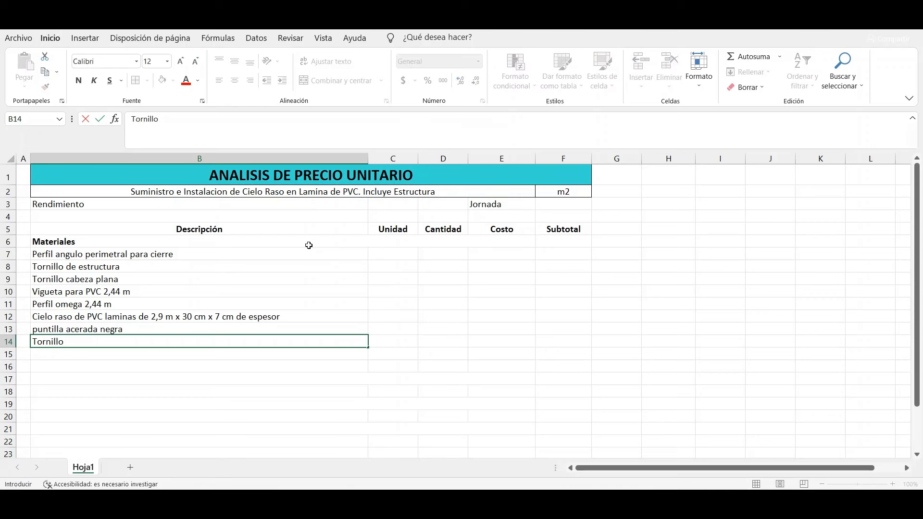
{"action": "type", "text": " cabeza de lenteja"}
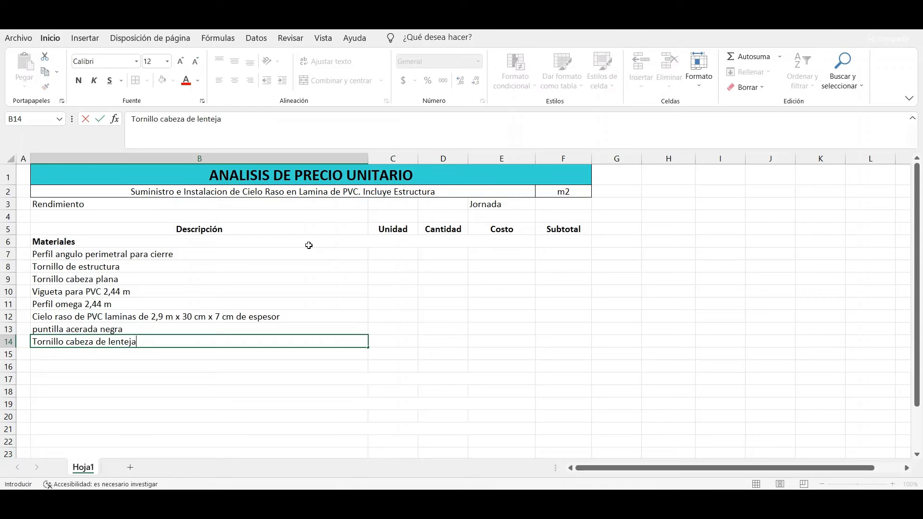
{"action": "key", "text": "Return"}
{"action": "type", "text": "Angulo de"}
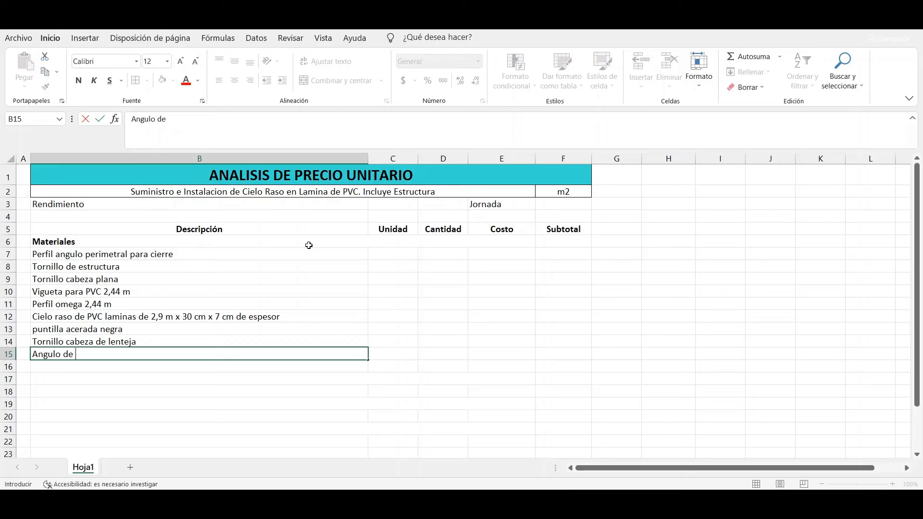
{"action": "type", "text": " cuelga"}
{"action": "key", "text": "Return"}
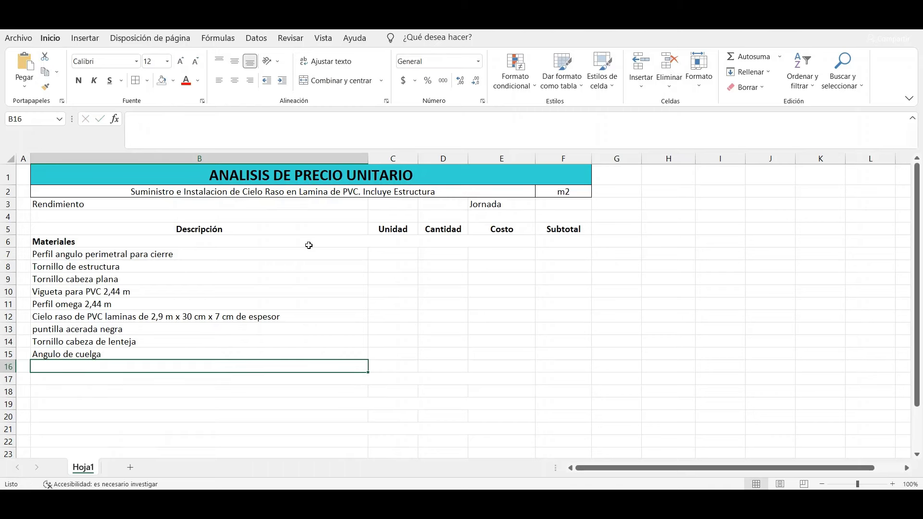
{"action": "type", "text": "Cornisa"}
{"action": "key", "text": "Return"}
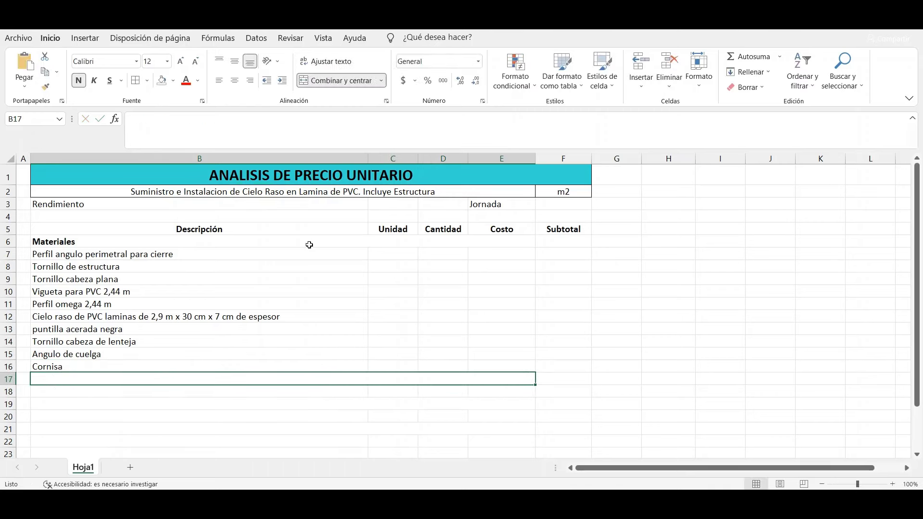
{"action": "type", "text": "Mano de obra"}
{"action": "key", "text": "Return"}
Step: Add the cuadrilla oficial + ayudante crew row and the Herramienta menor heading and item
{"action": "type", "text": "c"}
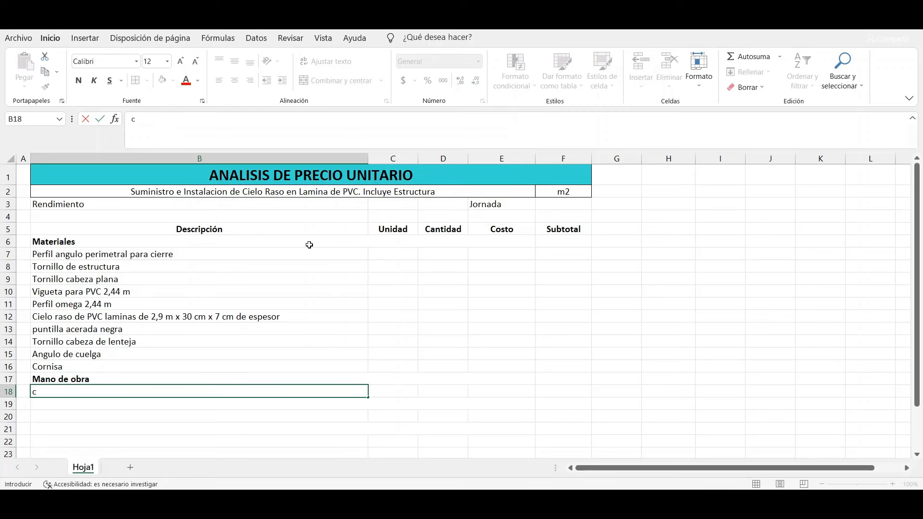
{"action": "type", "text": "uadrilla oficial"}
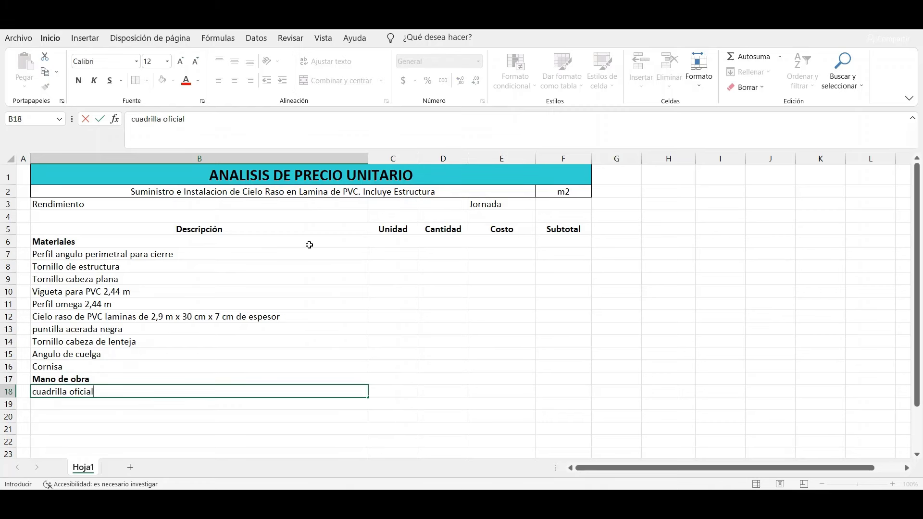
{"action": "type", "text": " + ayudante"}
{"action": "key", "text": "Return"}
{"action": "type", "text": "Herramienta"}
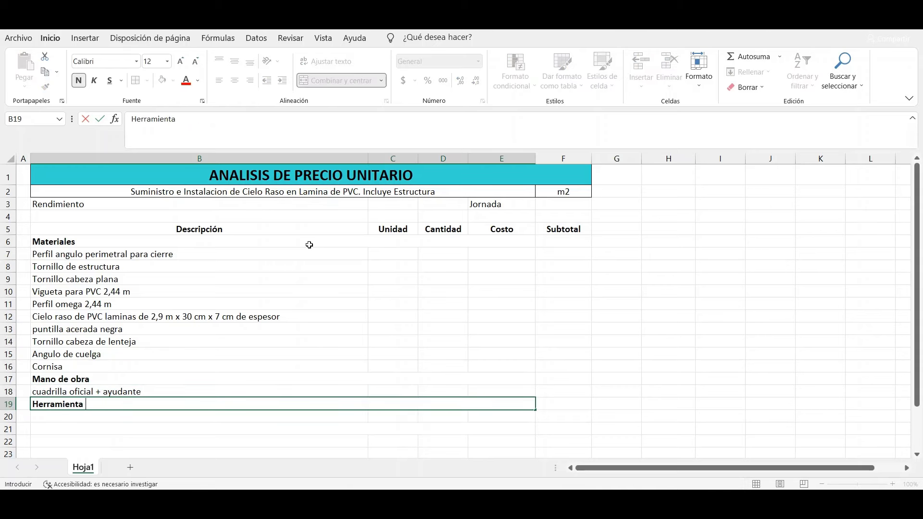
{"action": "type", "text": " menor"}
{"action": "key", "text": "Return"}
{"action": "type", "text": "H"}
{"action": "key", "text": "Return"}
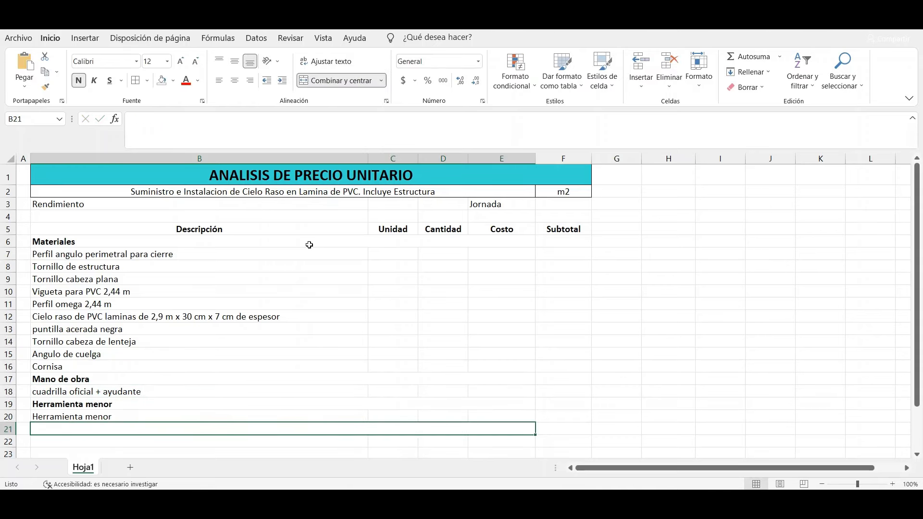
Step: Add the Equipo section with Andamio certificado and can
{"action": "type", "text": "Equipo"}
{"action": "key", "text": "Return"}
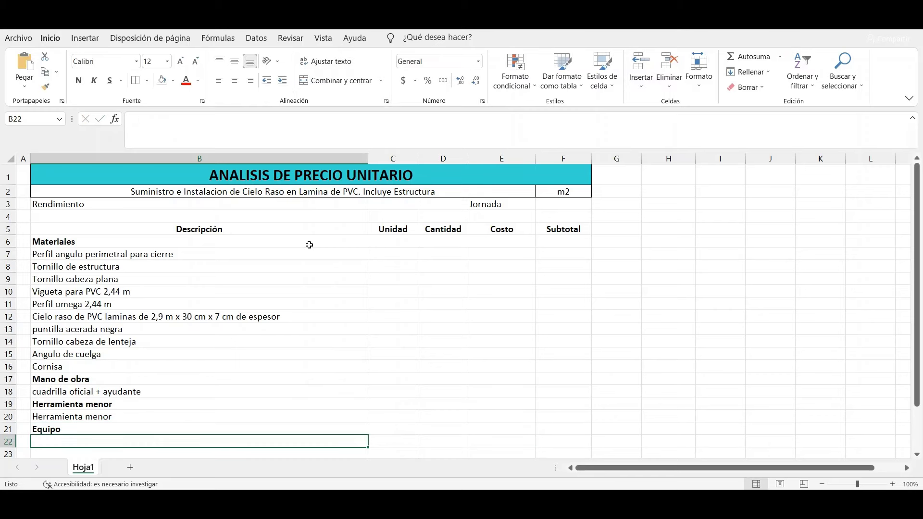
{"action": "type", "text": "Andamio certificado"}
{"action": "key", "text": "Return"}
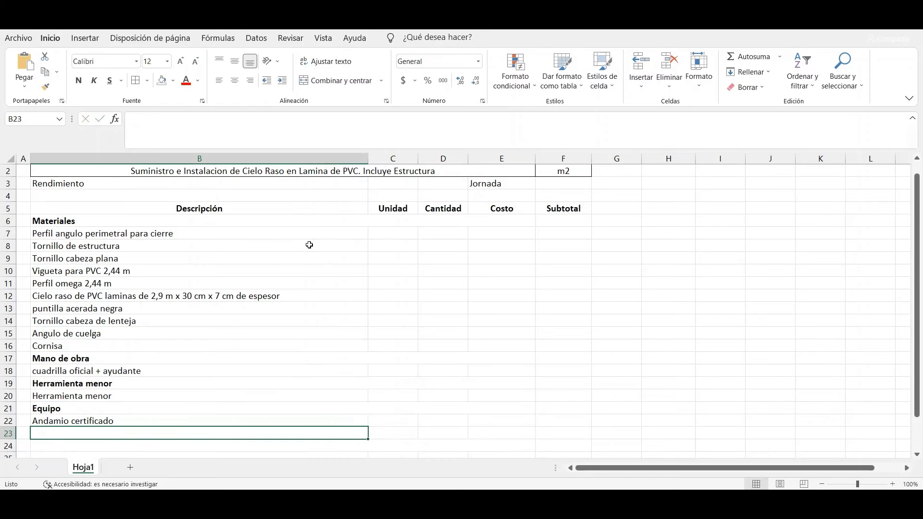
{"action": "type", "text": "can"}
{"action": "key", "text": "Return"}
Step: Add the Transporte section with Transporte de materiales and Acarreo interno, then a Total (m2) row
{"action": "type", "text": "Transporte"}
{"action": "key", "text": "Return"}
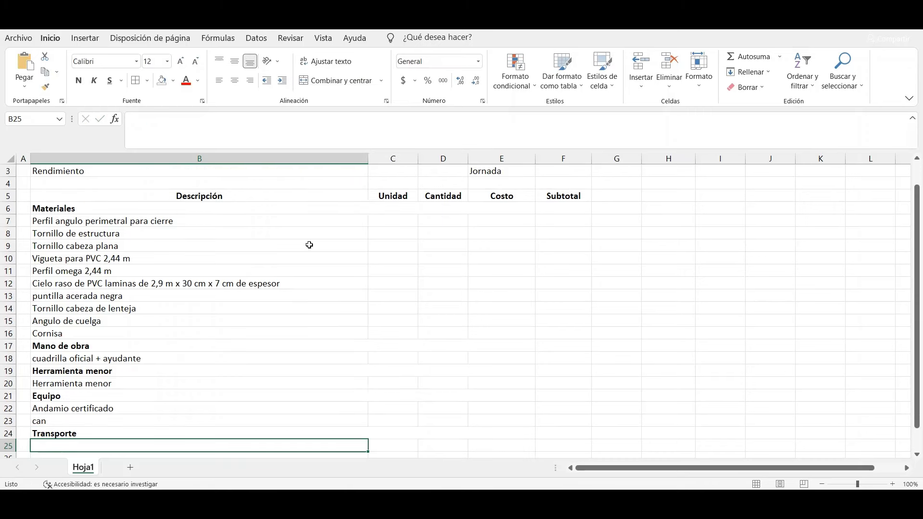
{"action": "type", "text": "Transporte d"}
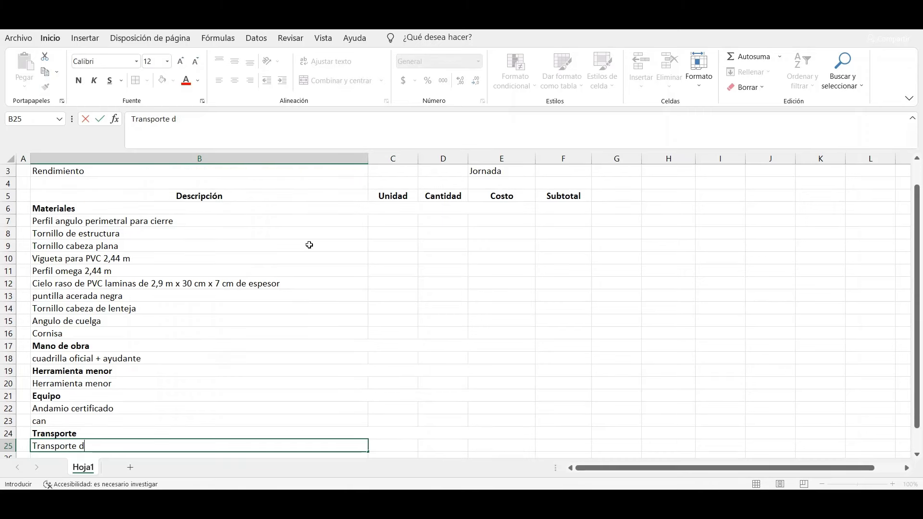
{"action": "type", "text": "e materiales"}
{"action": "key", "text": "Return"}
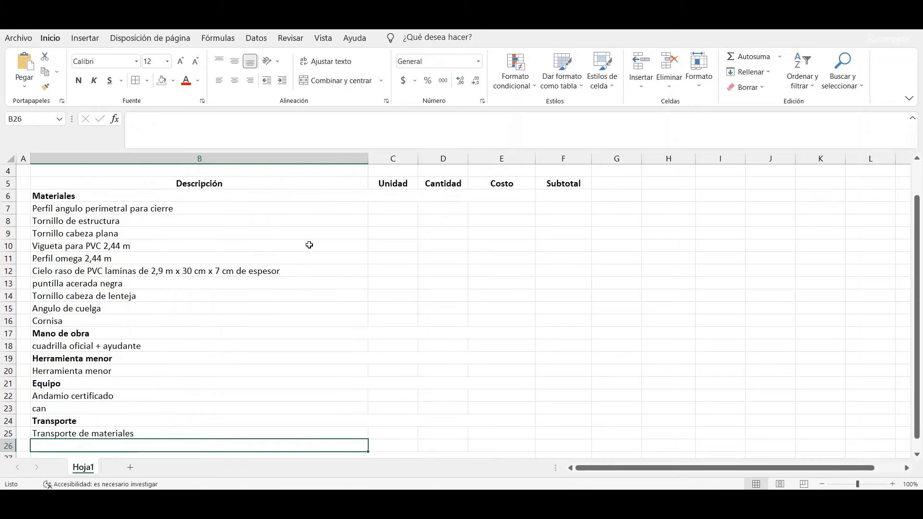
{"action": "type", "text": "Acarreo interno"}
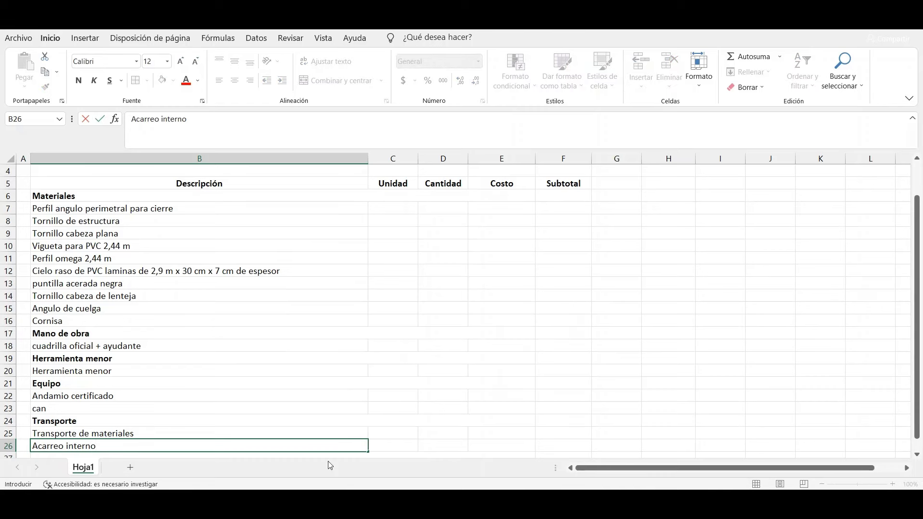
{"action": "key", "text": "Return"}
{"action": "type", "text": "Total"}
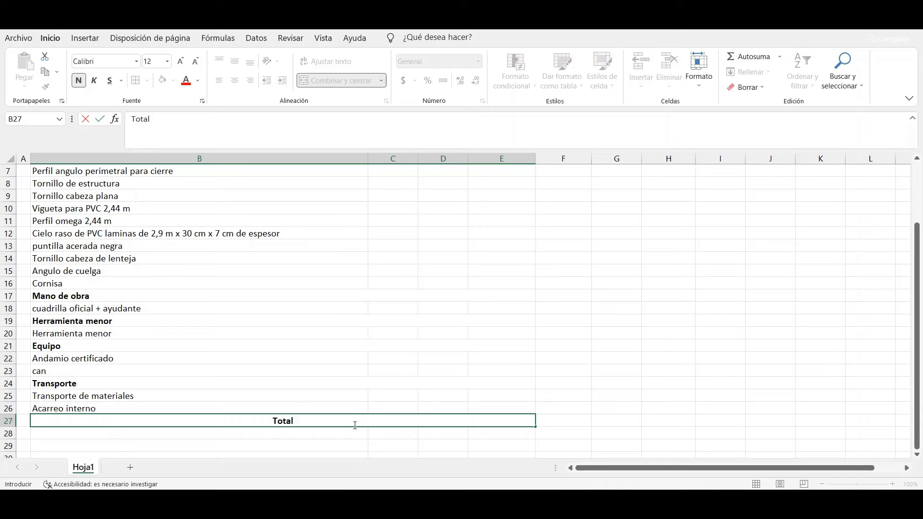
{"action": "type", "text": " (m2)"}
Step: Apply All Borders to the table B5:F27 and the Rendimiento and Jornada cells B3:C3 and E3:F3
{"action": "scroll", "coordinate": [354, 427], "scroll_direction": "up", "scroll_amount": 2}
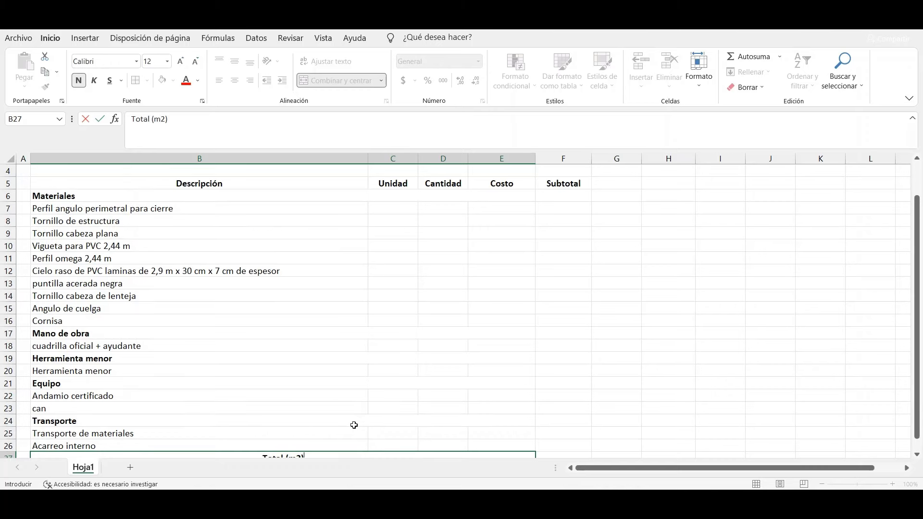
{"action": "mouse_move", "coordinate": [296, 279]}
{"action": "left_mouse_down"}
{"action": "mouse_move", "coordinate": [296, 266]}
{"action": "mouse_move", "coordinate": [553, 432]}
{"action": "left_mouse_up"}
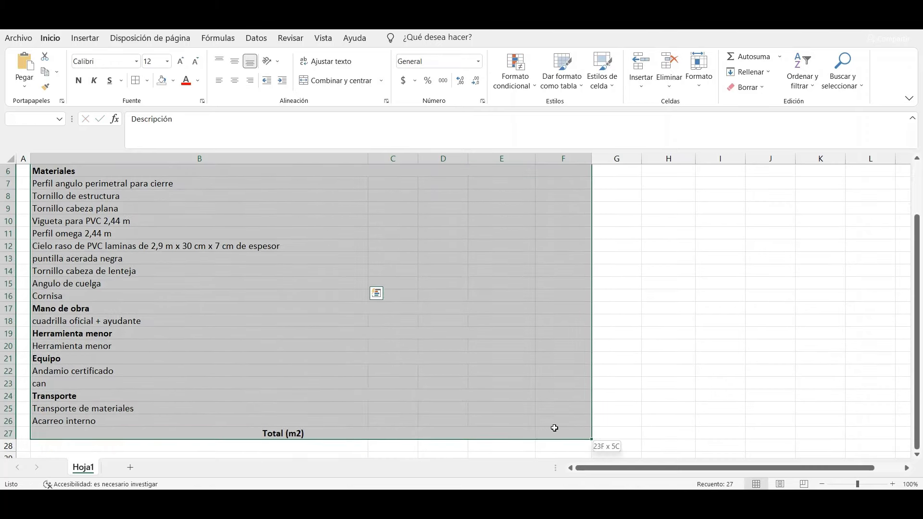
{"action": "left_click", "coordinate": [135, 80]}
{"action": "scroll", "coordinate": [307, 308], "scroll_direction": "up", "scroll_amount": 2}
{"action": "left_click_drag", "start_coordinate": [144, 204], "coordinate": [393, 204]}
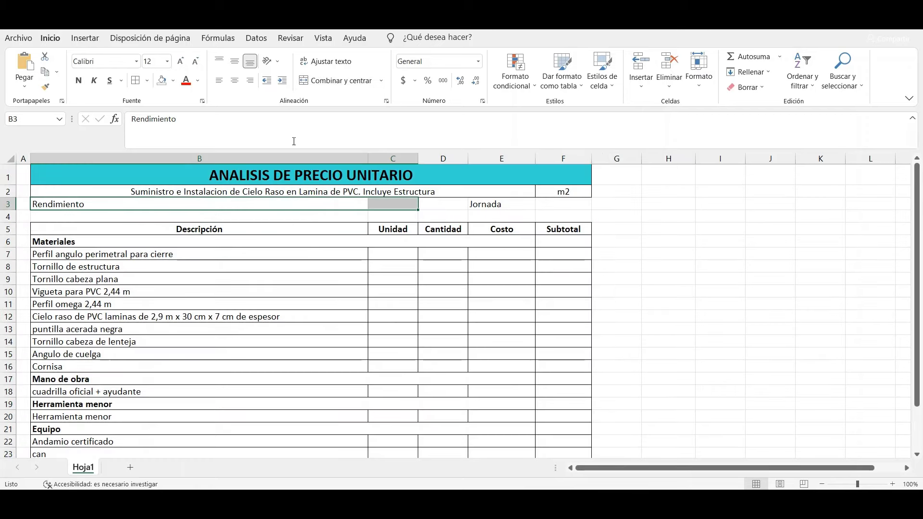
{"action": "left_click_drag", "start_coordinate": [485, 203], "coordinate": [563, 204]}
{"action": "left_click", "coordinate": [136, 80]}
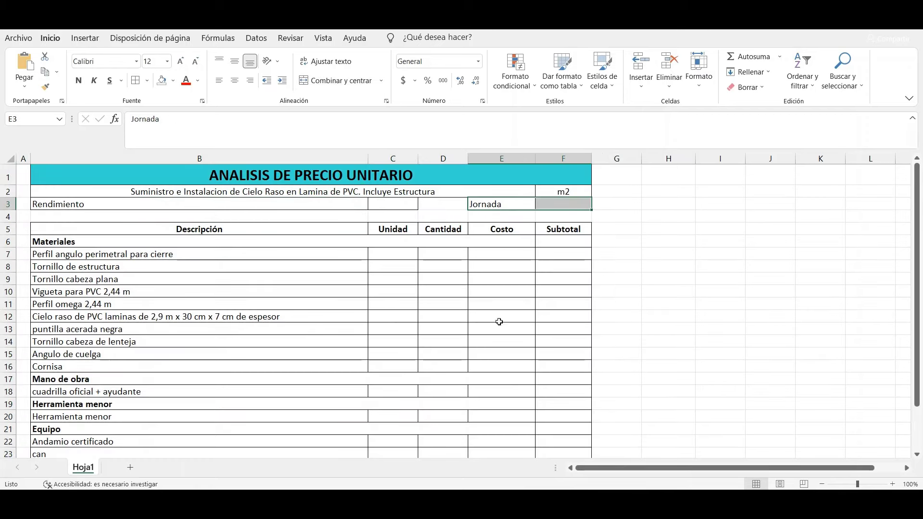
{"action": "left_click", "coordinate": [340, 229]}
Step: Shade the header row B5:F5 light blue and select the Total (m2) row across to F27
{"action": "left_click_drag", "start_coordinate": [340, 228], "coordinate": [562, 229]}
{"action": "left_click", "coordinate": [173, 80]}
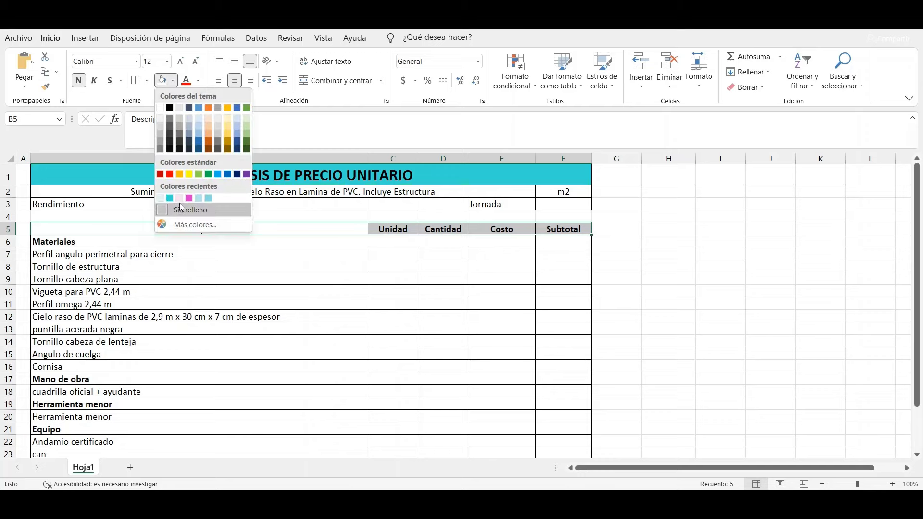
{"action": "left_click", "coordinate": [180, 202]}
{"action": "scroll", "coordinate": [389, 353], "scroll_direction": "down", "scroll_amount": 2}
{"action": "left_click", "coordinate": [490, 421]}
{"action": "key", "text": "shift+Right"}
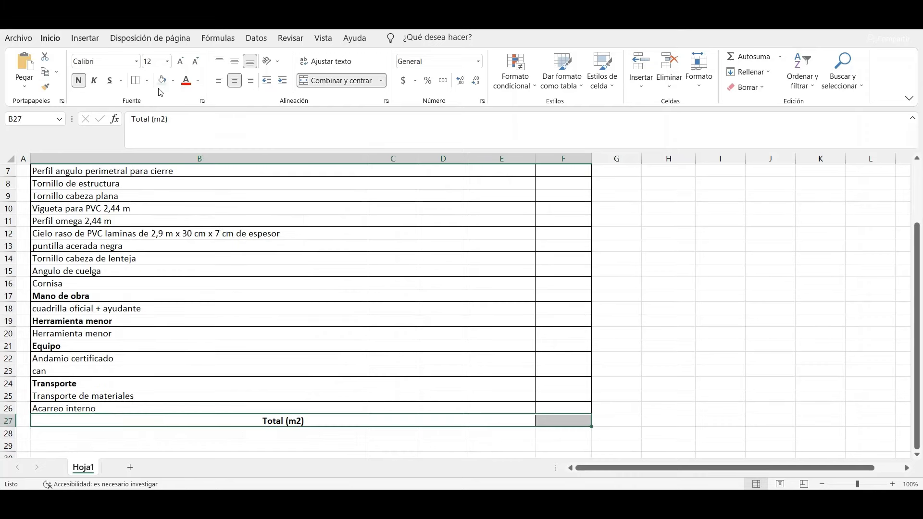
{"action": "scroll", "coordinate": [487, 282], "scroll_direction": "up", "scroll_amount": 2}
{"action": "left_click", "coordinate": [385, 251]}
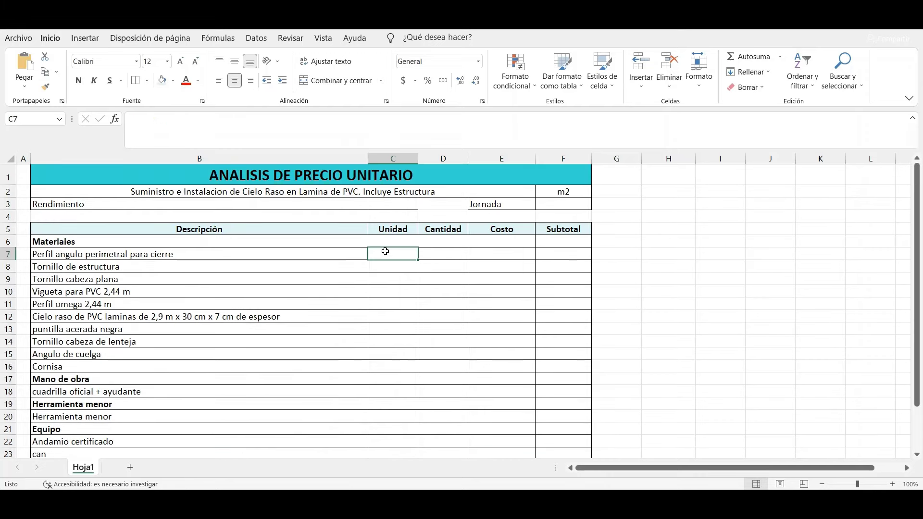
Step: Set unit 'un' for the first five materials, from the perimeter angle to Perfil omega
{"action": "type", "text": "un"}
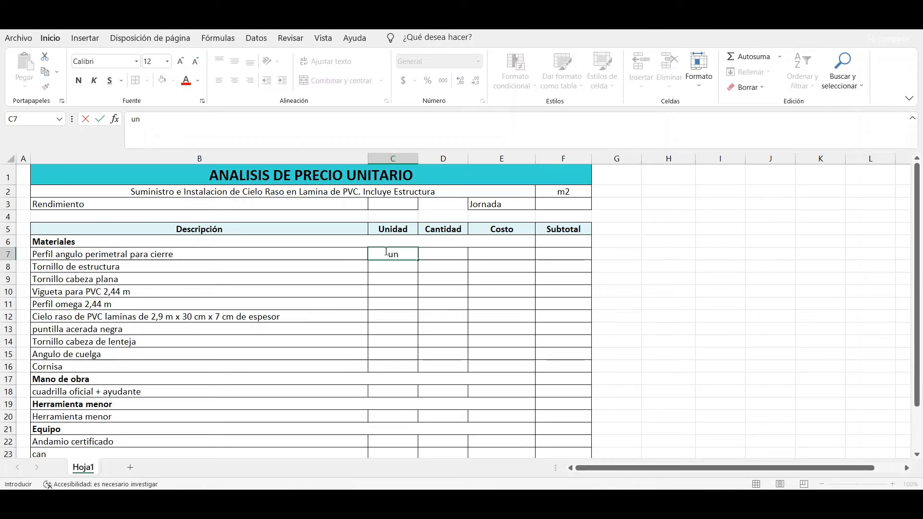
{"action": "key", "text": "Return"}
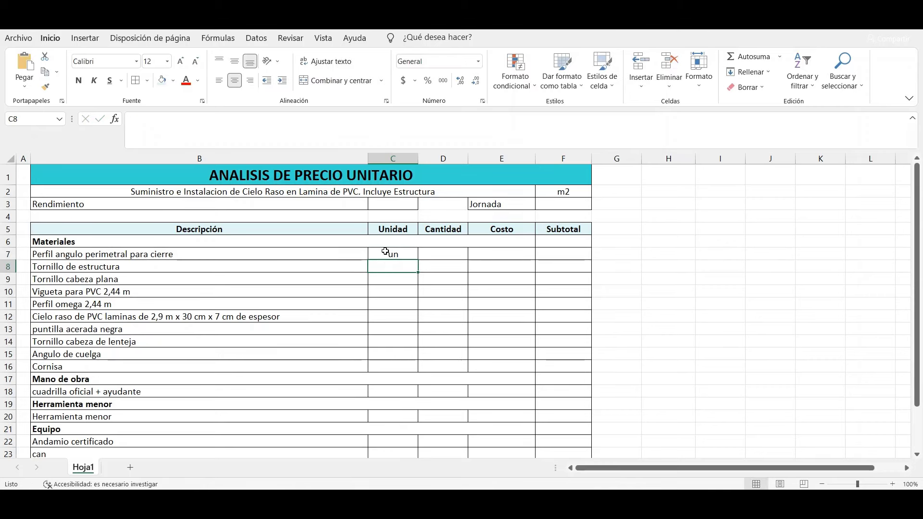
{"action": "type", "text": "un"}
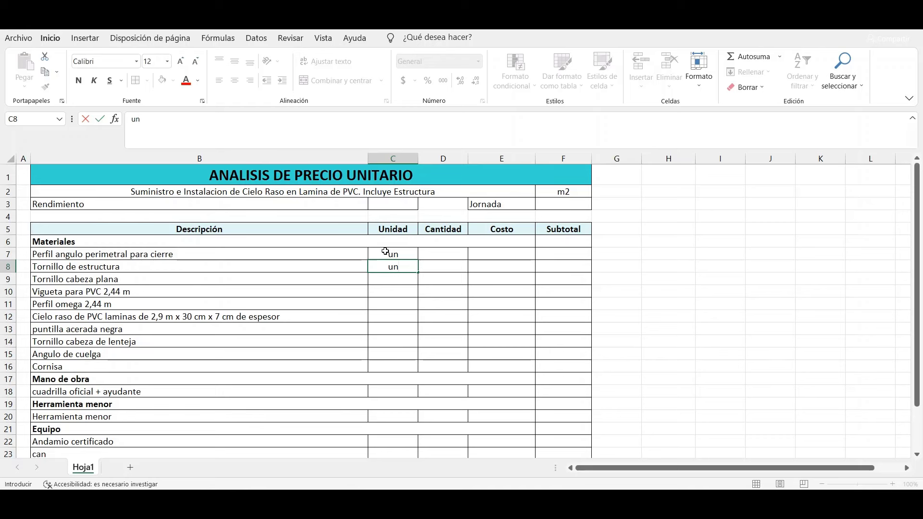
{"action": "key", "text": "Return"}
{"action": "type", "text": "un"}
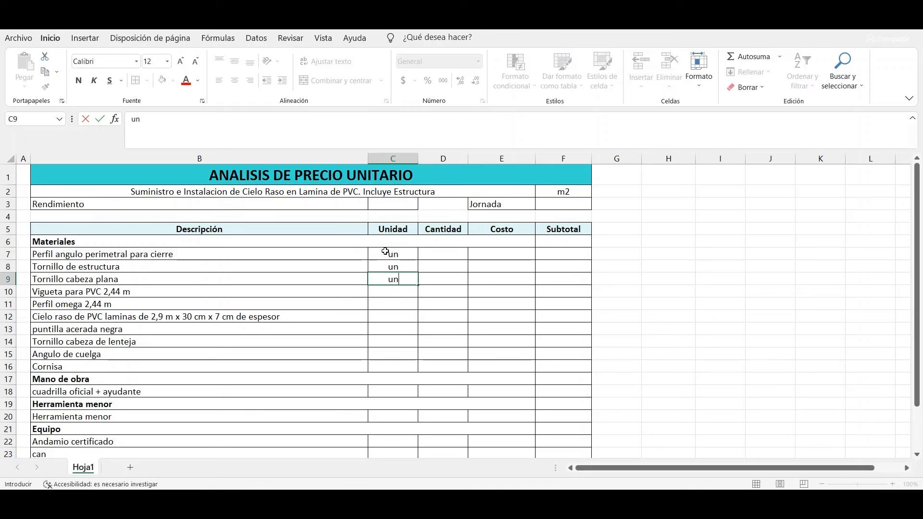
{"action": "key", "text": "Return"}
{"action": "type", "text": "un"}
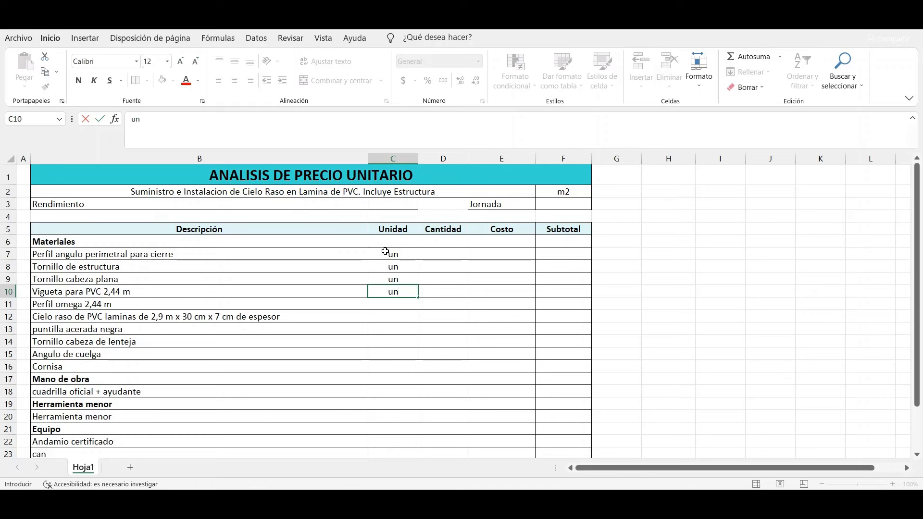
{"action": "key", "text": "Return"}
{"action": "type", "text": "un"}
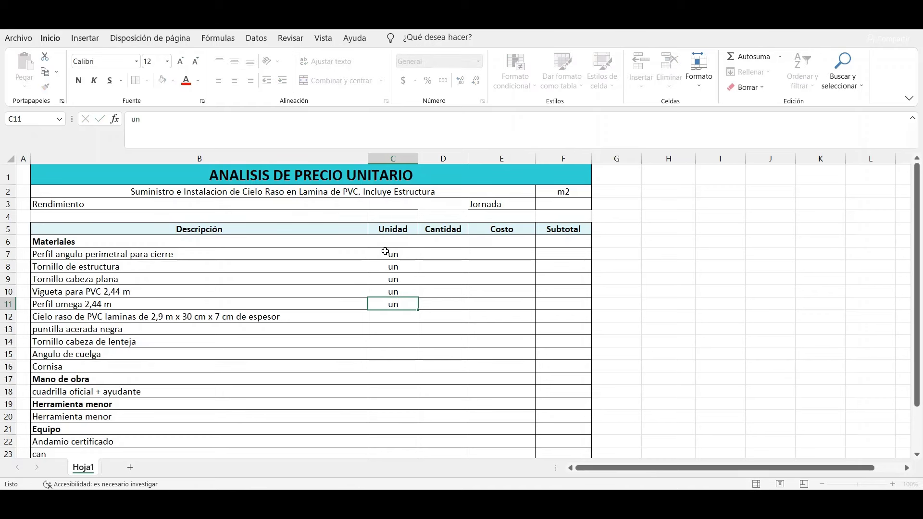
{"action": "key", "text": "Return"}
Step: Set m2 for the PVC sheets, un for nails and lenteja screws, m for Angulo de cuelga and Cornisa
{"action": "type", "text": "m"}
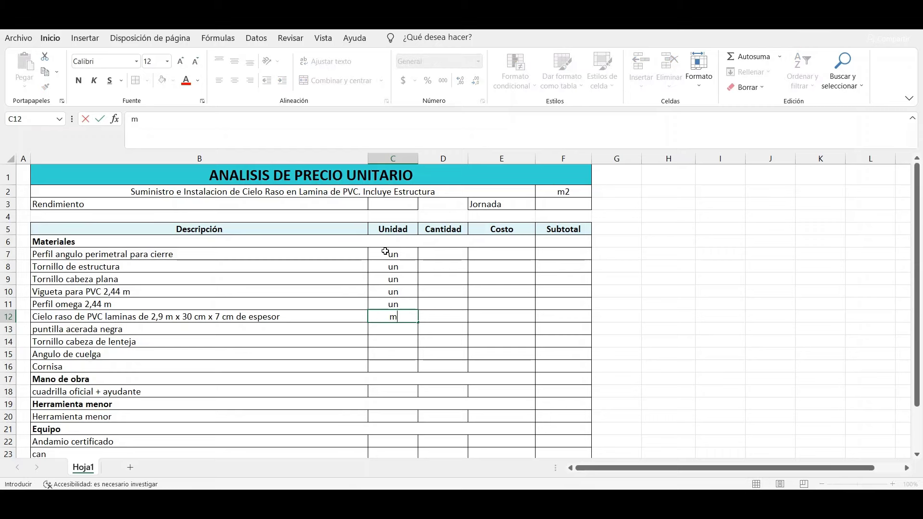
{"action": "type", "text": "2"}
{"action": "key", "text": "Return"}
{"action": "type", "text": "un"}
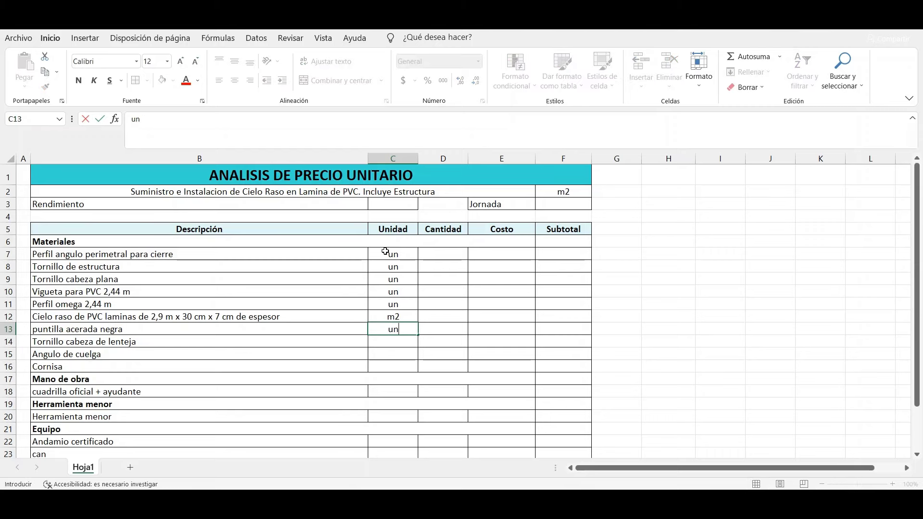
{"action": "key", "text": "Return"}
{"action": "type", "text": "un"}
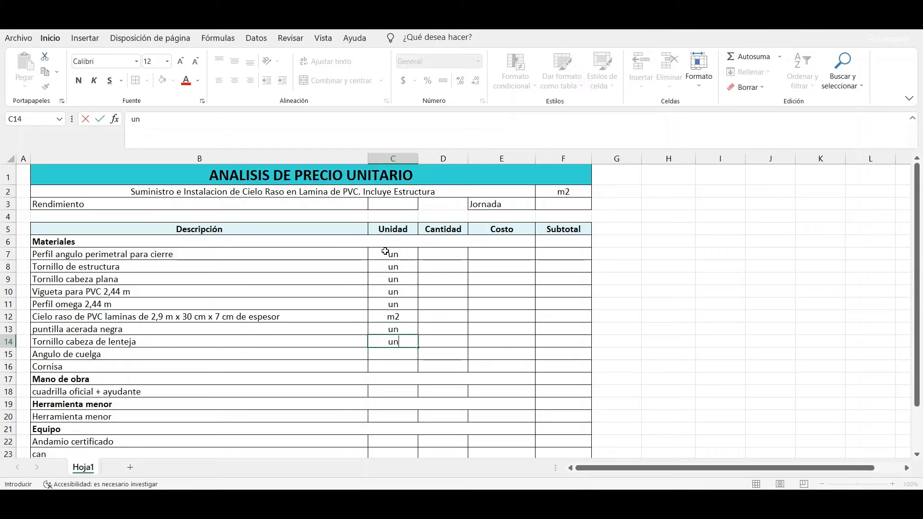
{"action": "key", "text": "Return"}
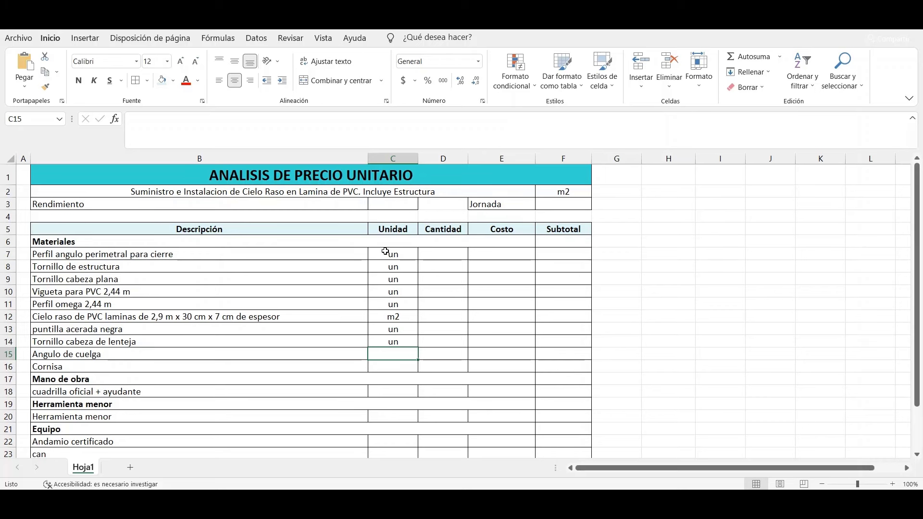
{"action": "type", "text": "m"}
{"action": "key", "text": "BackSpace"}
{"action": "key", "text": "Return"}
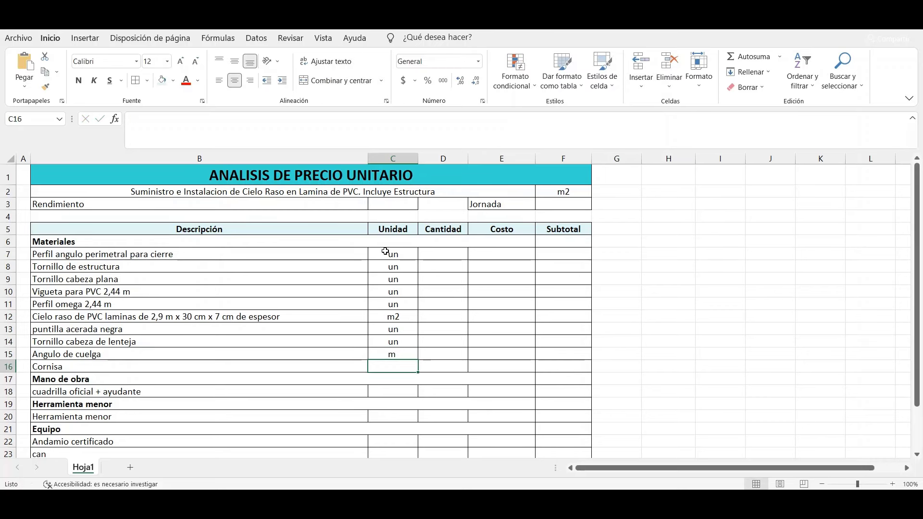
{"action": "type", "text": "m"}
Step: Set units jor for the crew, %(mo) for tools, día for scaffold and can, kg for transport
{"action": "scroll", "coordinate": [394, 336], "scroll_direction": "down", "scroll_amount": 1}
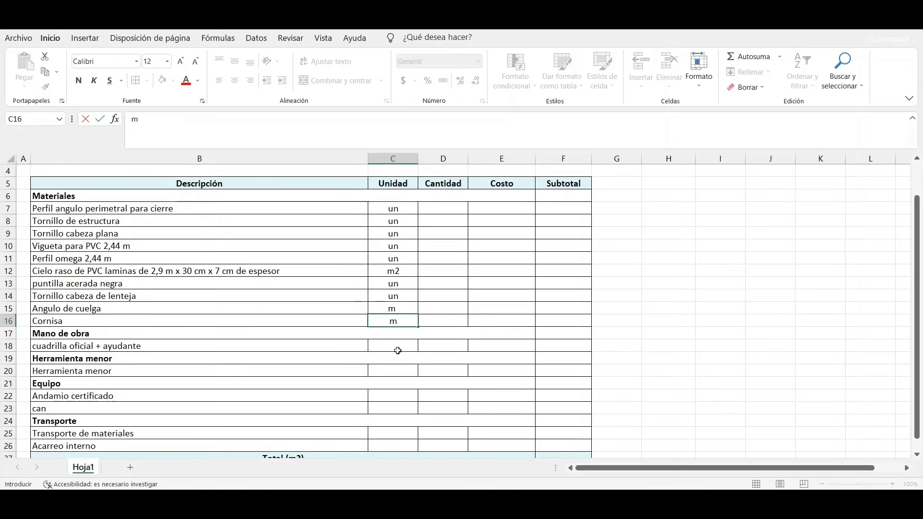
{"action": "left_click", "coordinate": [396, 346]}
{"action": "type", "text": "jor"}
{"action": "left_click", "coordinate": [402, 368]}
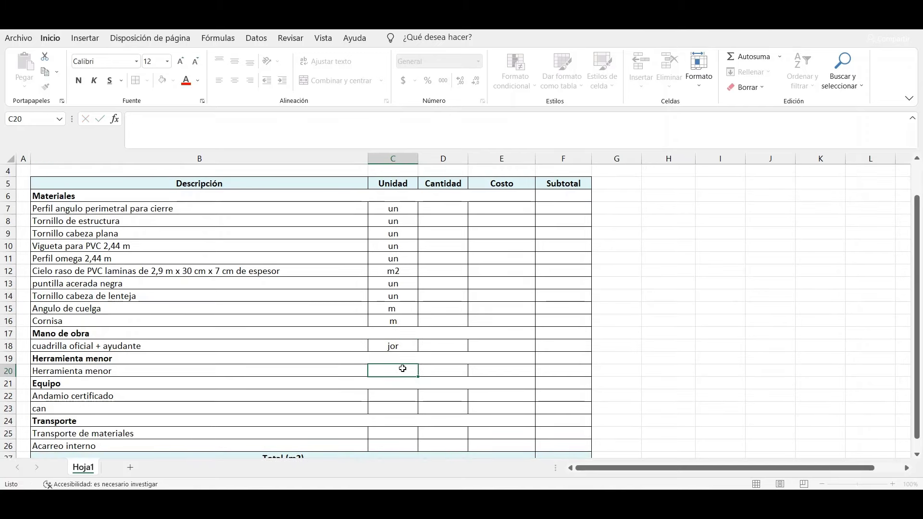
{"action": "type", "text": "%("}
{"action": "type", "text": "mo)"}
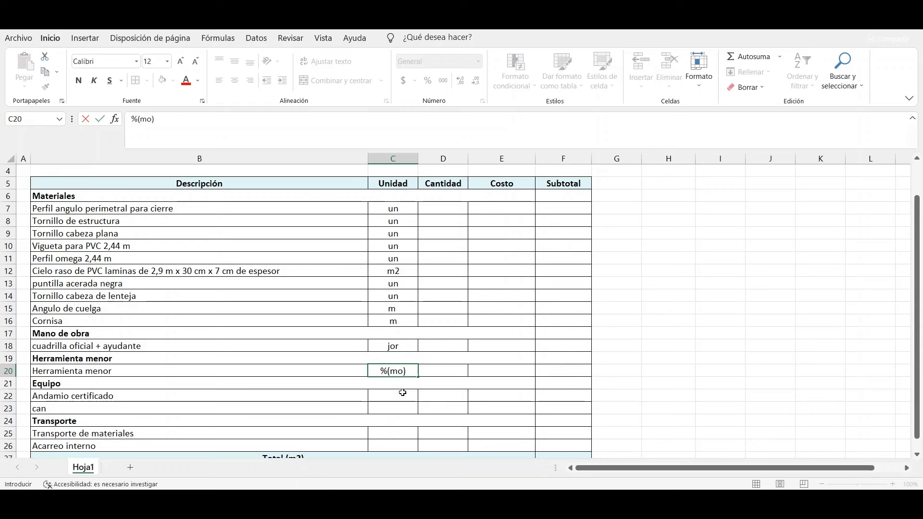
{"action": "left_click", "coordinate": [403, 393]}
{"action": "type", "text": "día"}
{"action": "key", "text": "Return"}
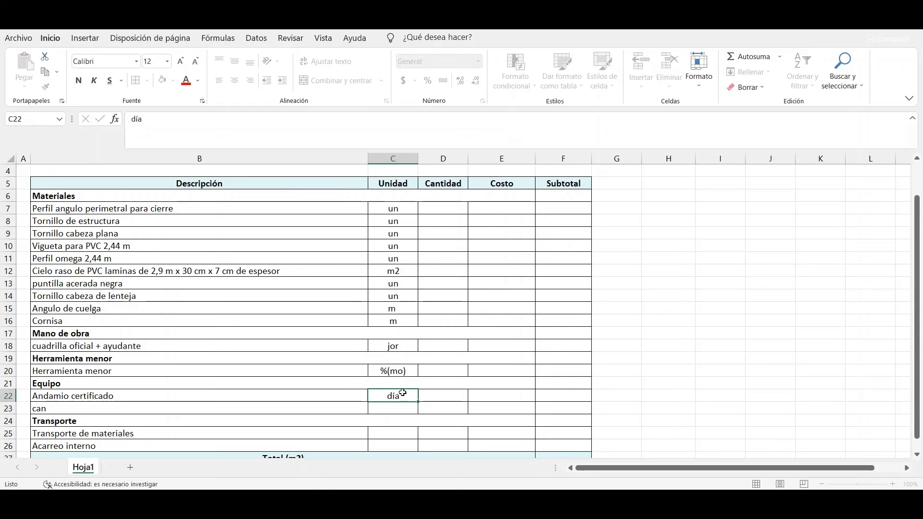
{"action": "type", "text": "d"}
{"action": "key", "text": "Return"}
{"action": "key", "text": "Return"}
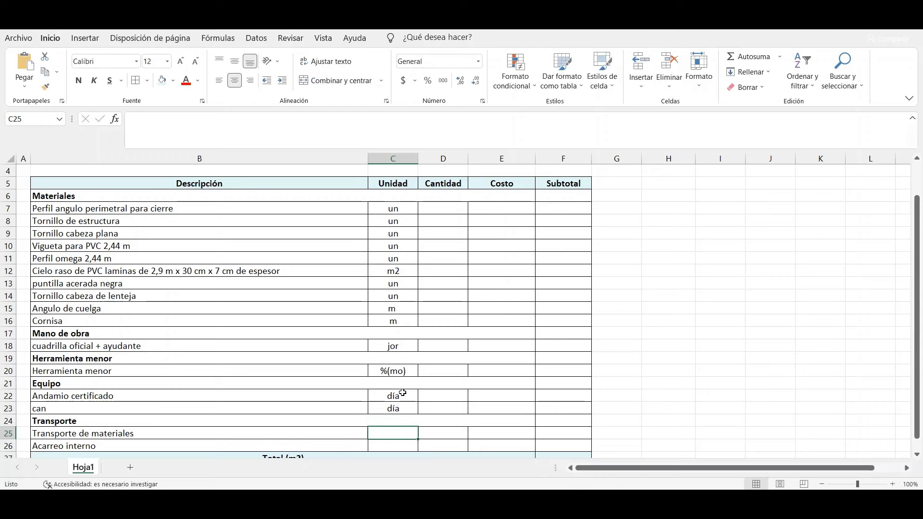
{"action": "type", "text": "´kg"}
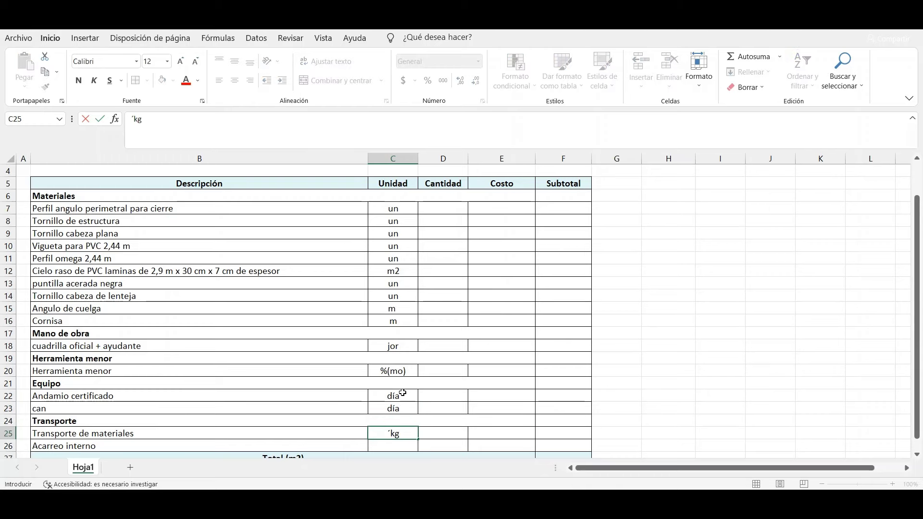
{"action": "key", "text": "Return"}
Step: Finish kg for Acarreo interno and enter =(((3,1*2+2,6*2)/2,44)/(3,1*2,6))*1,05 as the perimeter angle quantity
{"action": "type", "text": "kg"}
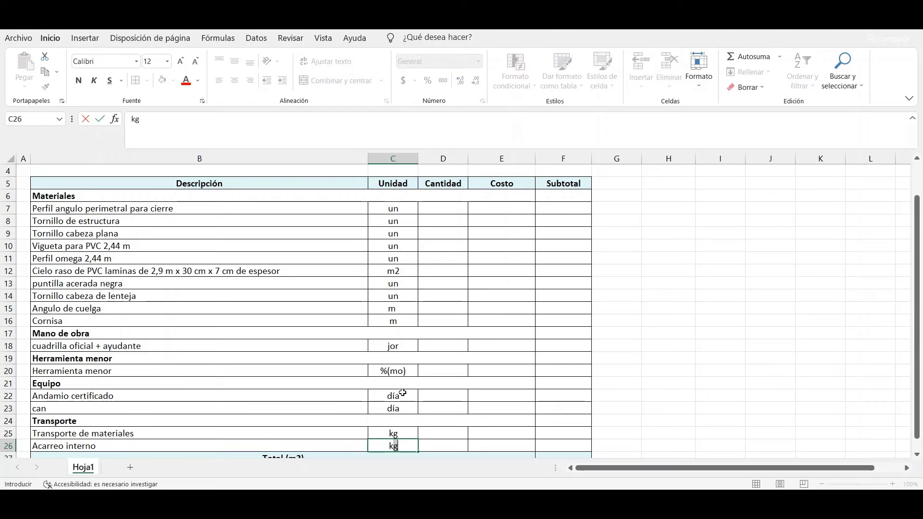
{"action": "left_click", "coordinate": [442, 208]}
{"action": "scroll", "coordinate": [394, 297], "scroll_direction": "up", "scroll_amount": 1}
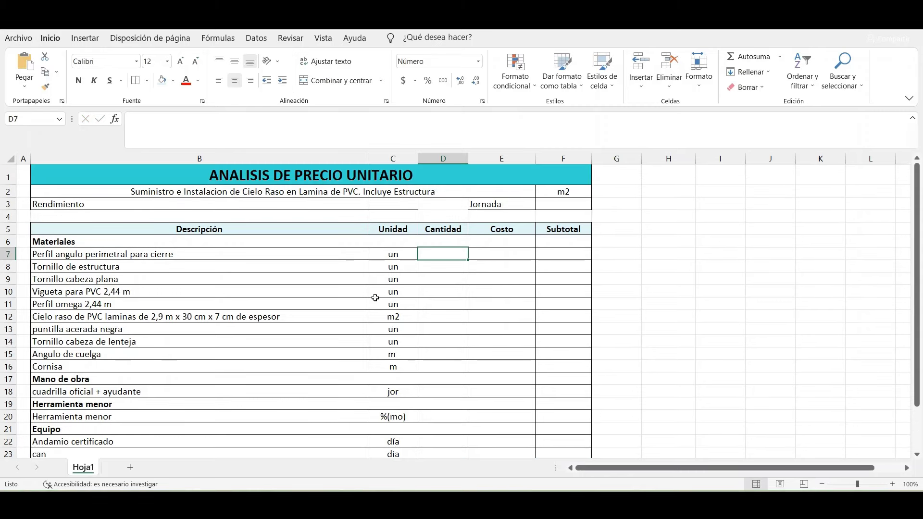
{"action": "type", "text": "=(("}
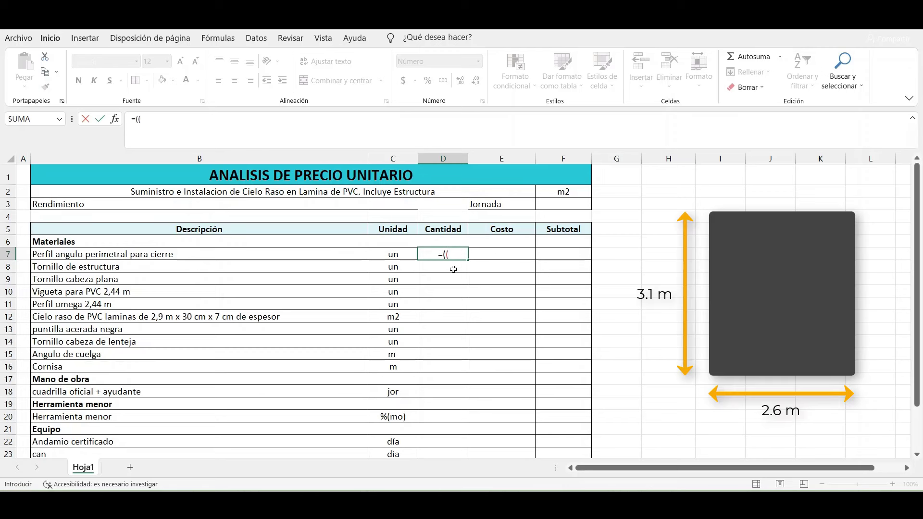
{"action": "type", "text": "(3,1"}
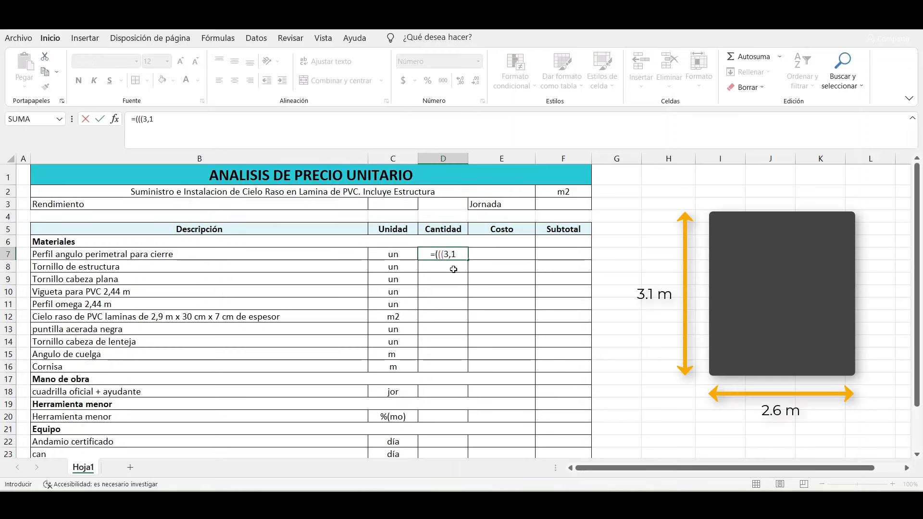
{"action": "type", "text": "*2+"}
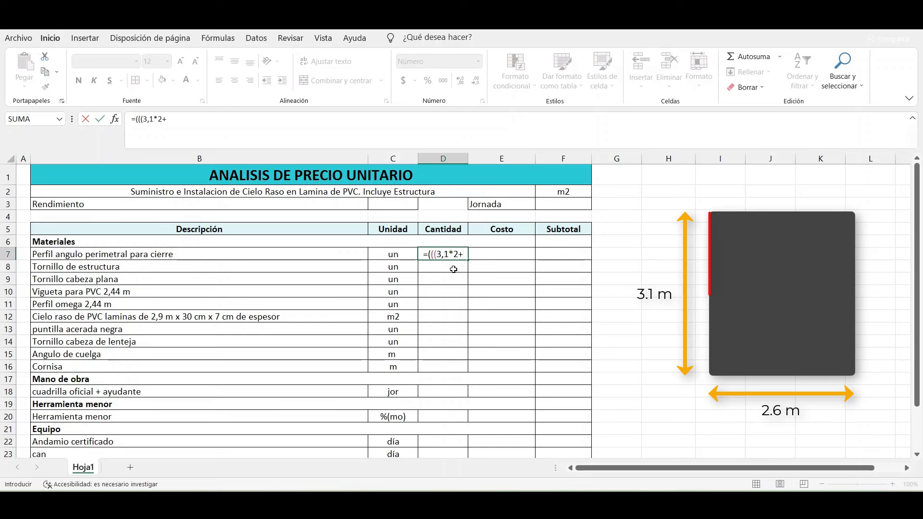
{"action": "type", "text": "2,6*2"}
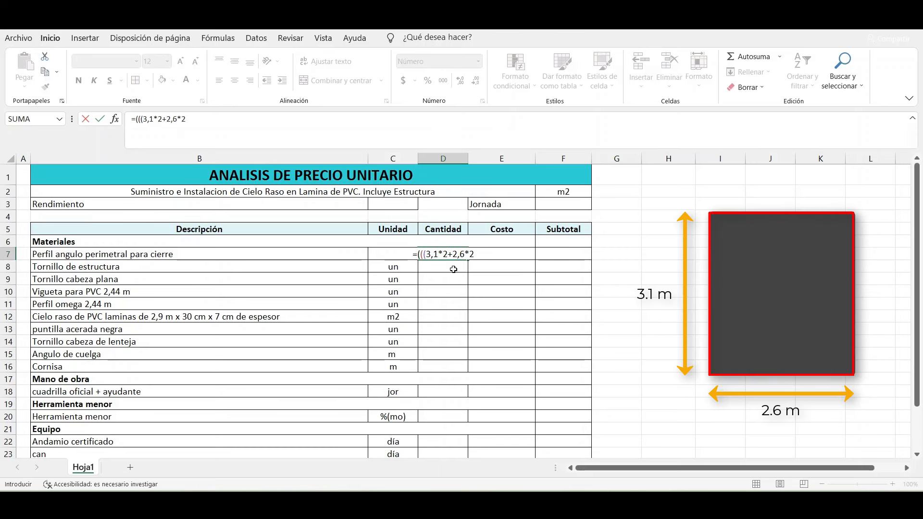
{"action": "type", "text": ")/"}
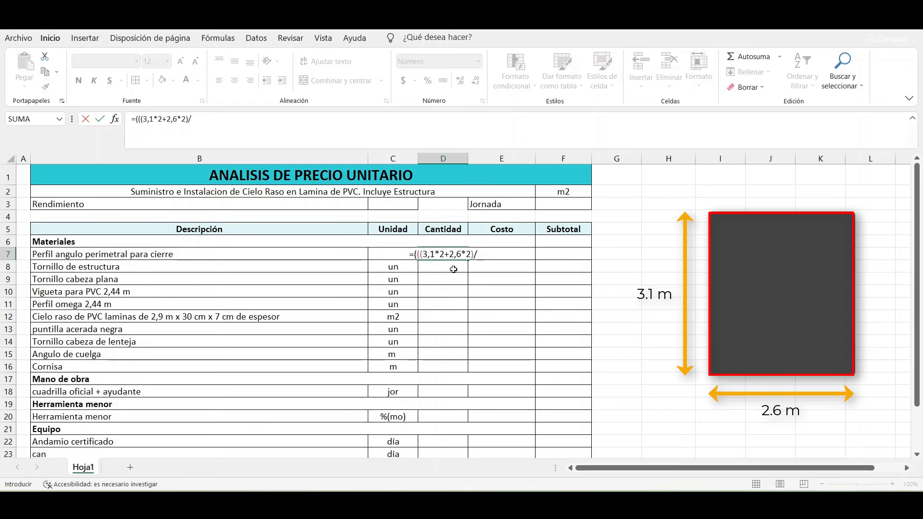
{"action": "type", "text": "2,44)"}
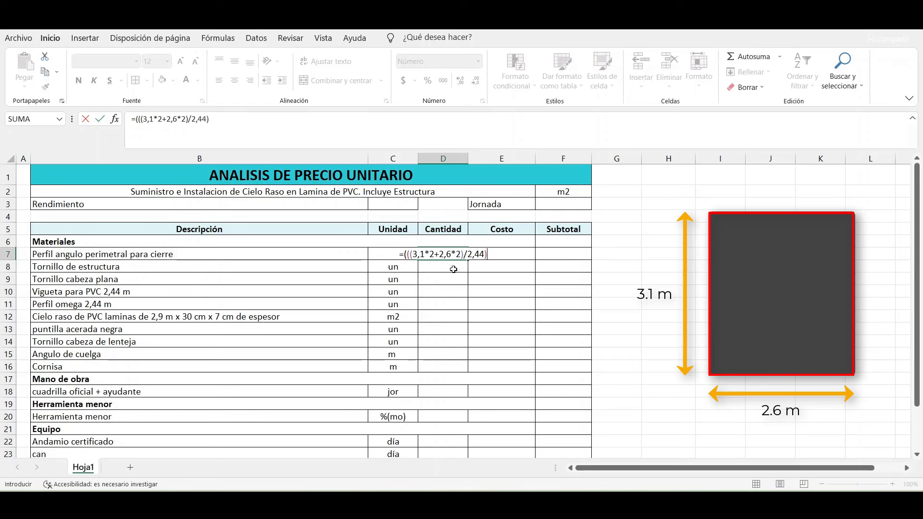
{"action": "type", "text": "/(3"}
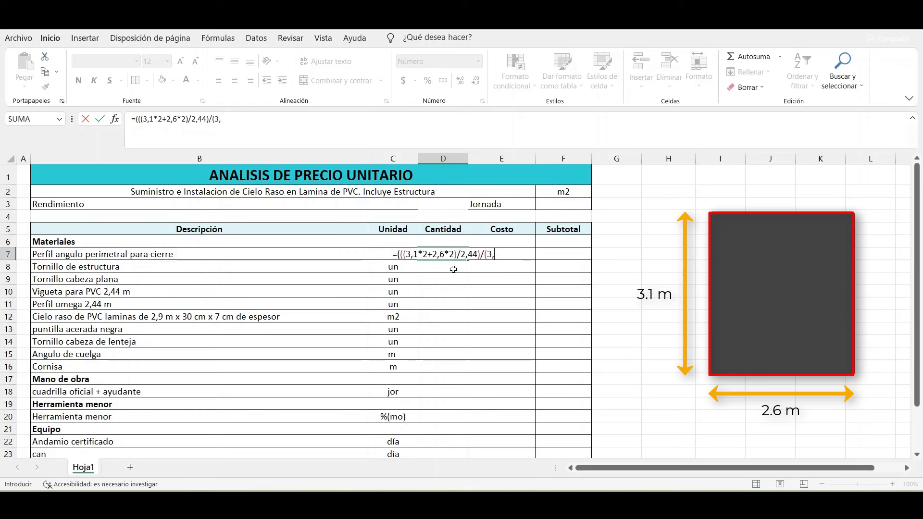
{"action": "type", "text": ",1*2,6"}
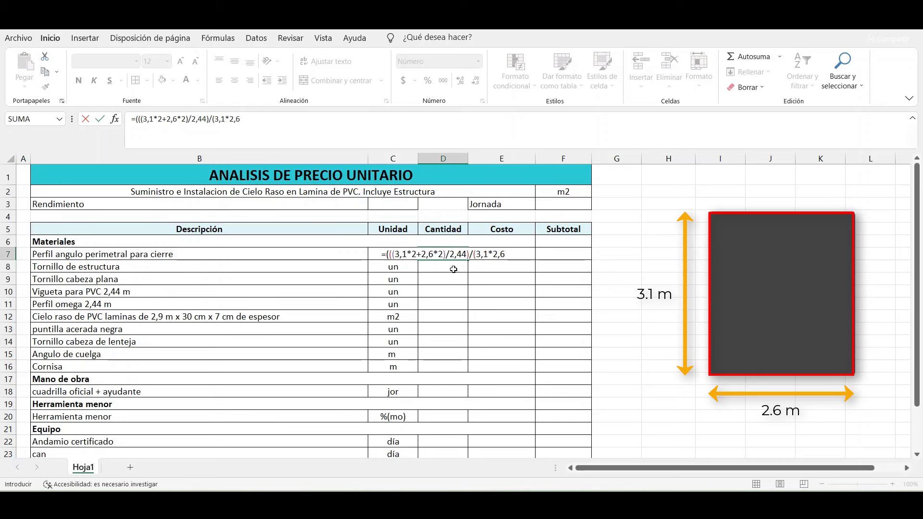
{"action": "type", "text": "))*"}
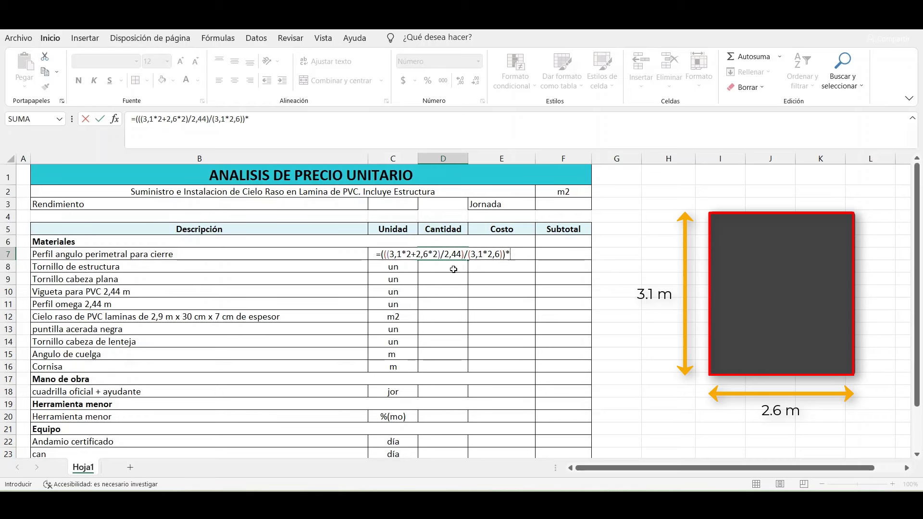
{"action": "type", "text": "1,05"}
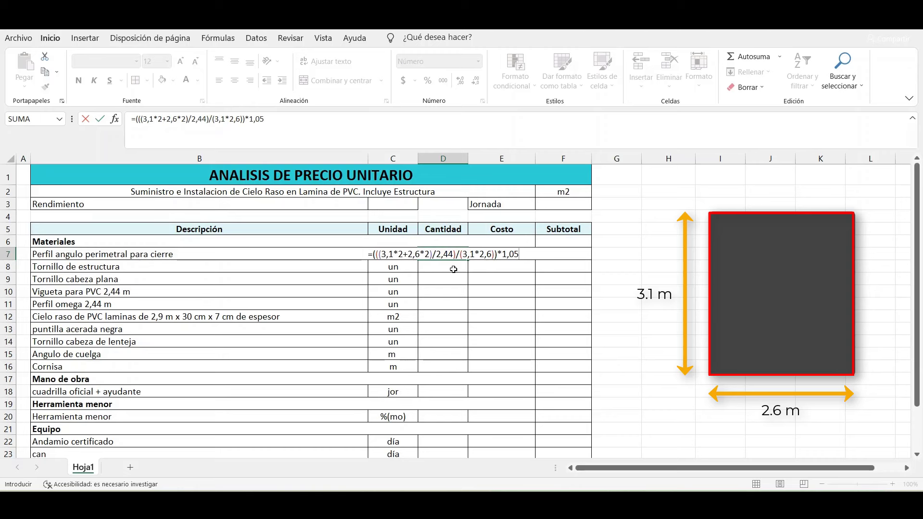
Step: Enter the screw-count formula for Tornillo de estructura and =(16/(3,1*2,6))*1,05 for Tornillo cabeza plana
{"action": "key", "text": "Return"}
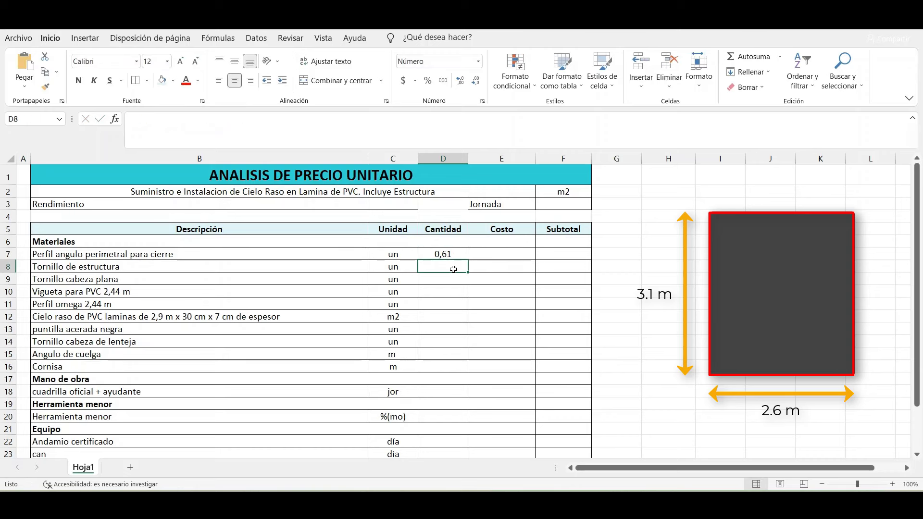
{"action": "type", "text": "=(24"}
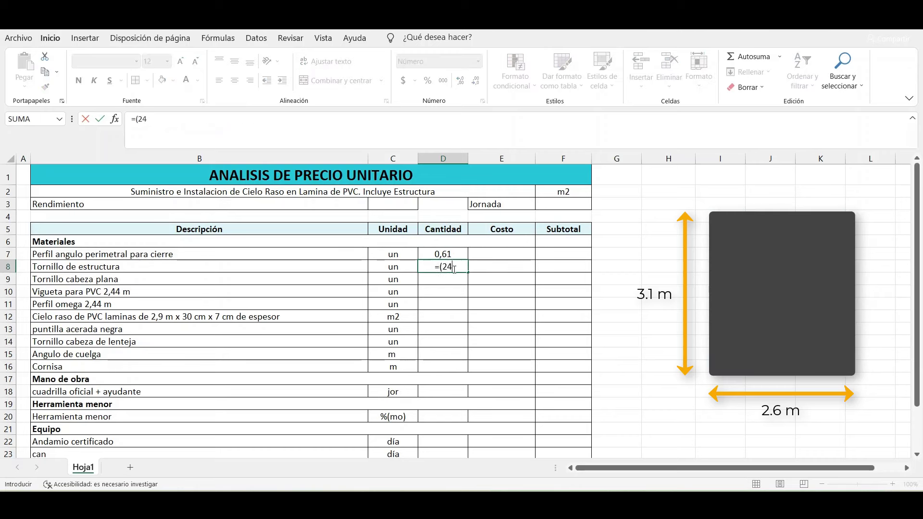
{"action": "type", "text": "*2+16+3"}
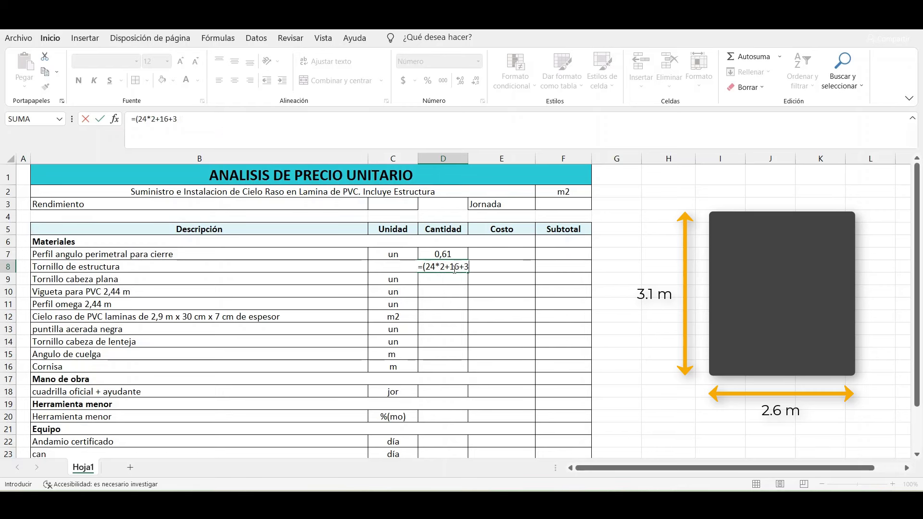
{"action": "type", "text": ",1*2/0,4"}
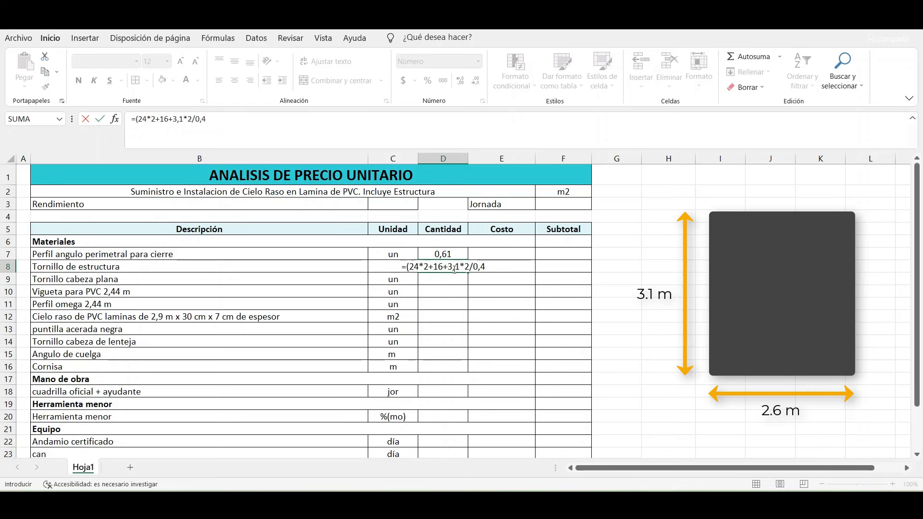
{"action": "type", "text": "+2,6*2/0"}
{"action": "type", "text": ",4"}
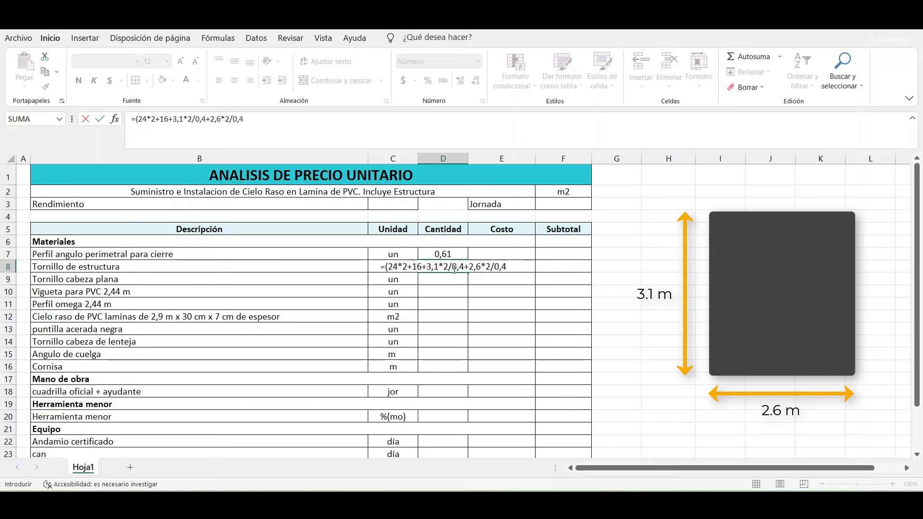
{"action": "type", "text": ")/(3,"}
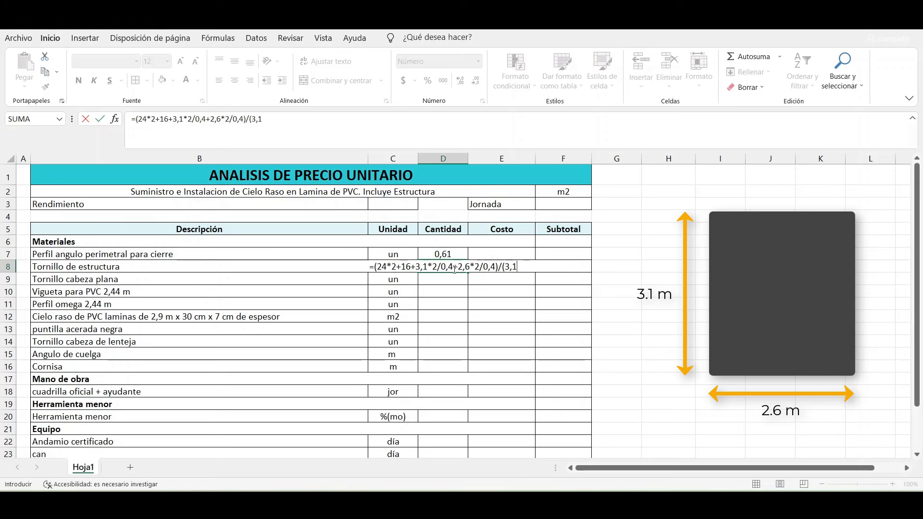
{"action": "type", "text": "1*2,6"}
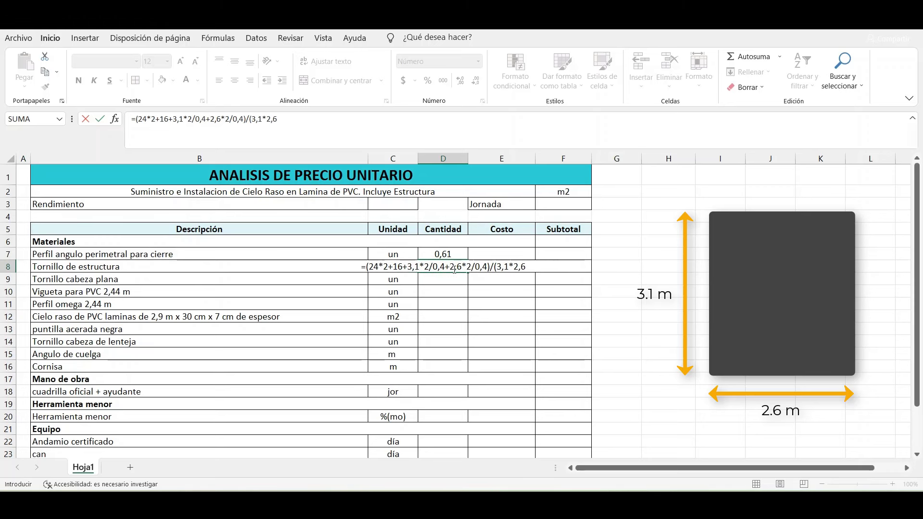
{"action": "type", "text": ")"}
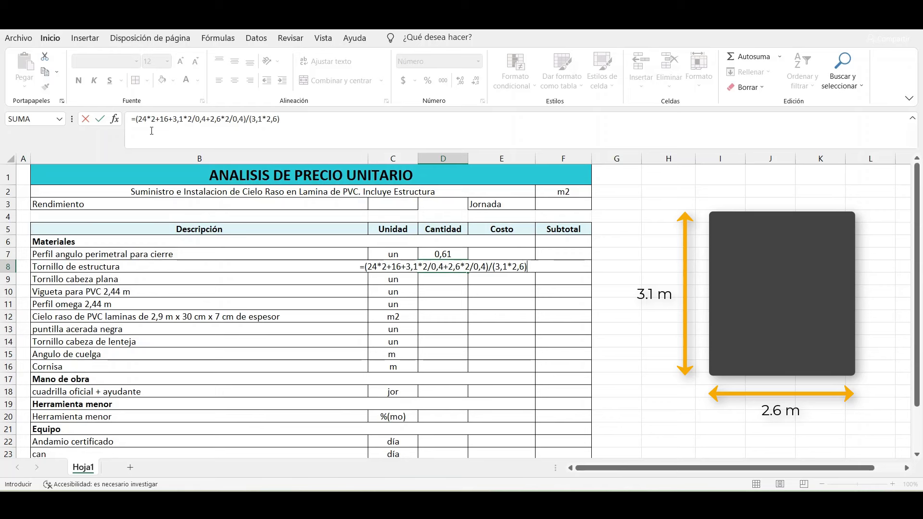
{"action": "left_click", "coordinate": [134, 119]}
{"action": "type", "text": "("}
{"action": "left_click", "coordinate": [291, 124]}
{"action": "type", "text": ")*1,05"}
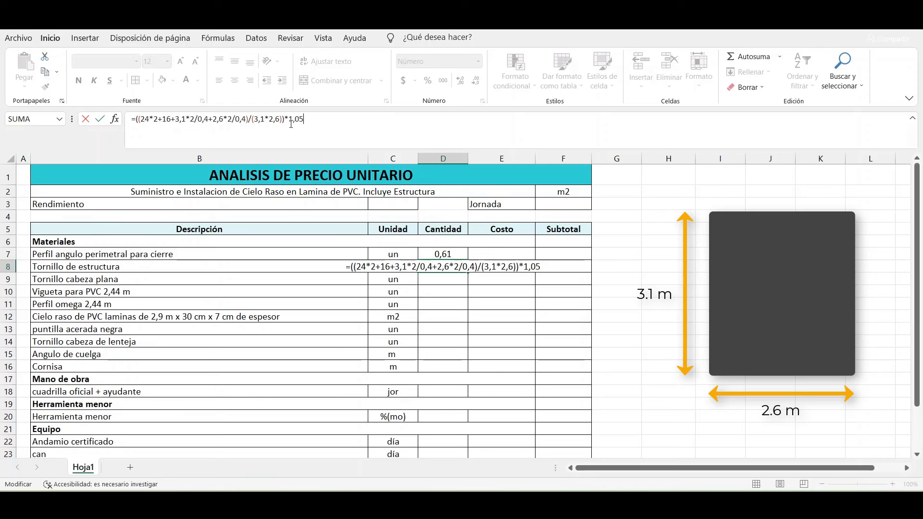
{"action": "key", "text": "Return"}
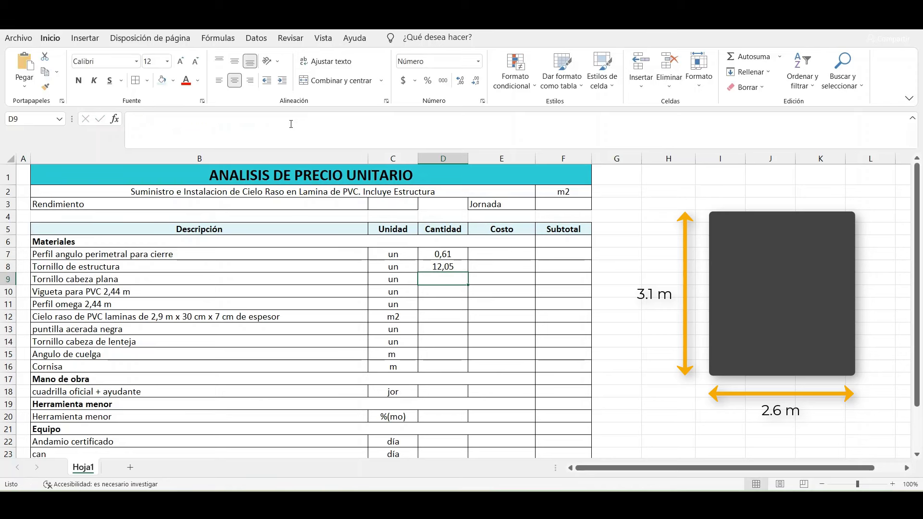
{"action": "type", "text": "="}
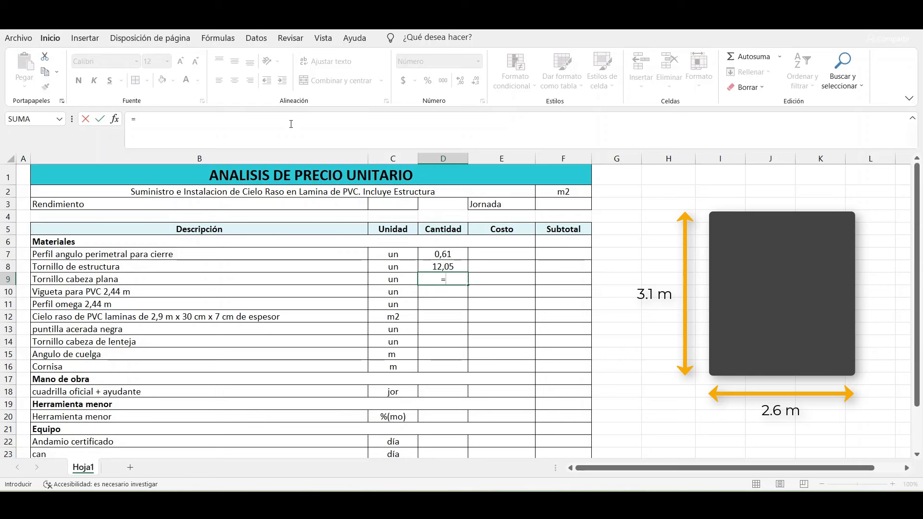
{"action": "type", "text": "(16/("}
{"action": "type", "text": "3,1*2"}
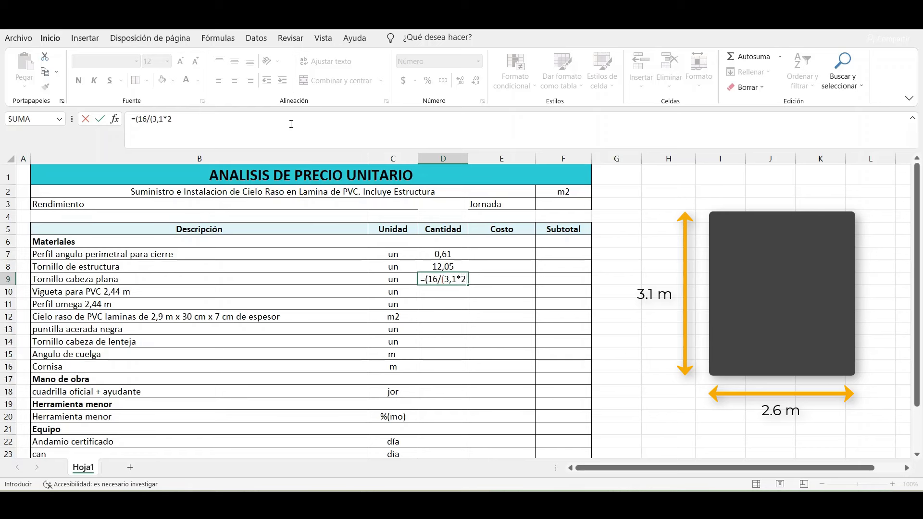
{"action": "type", "text": ",6))*1,05"}
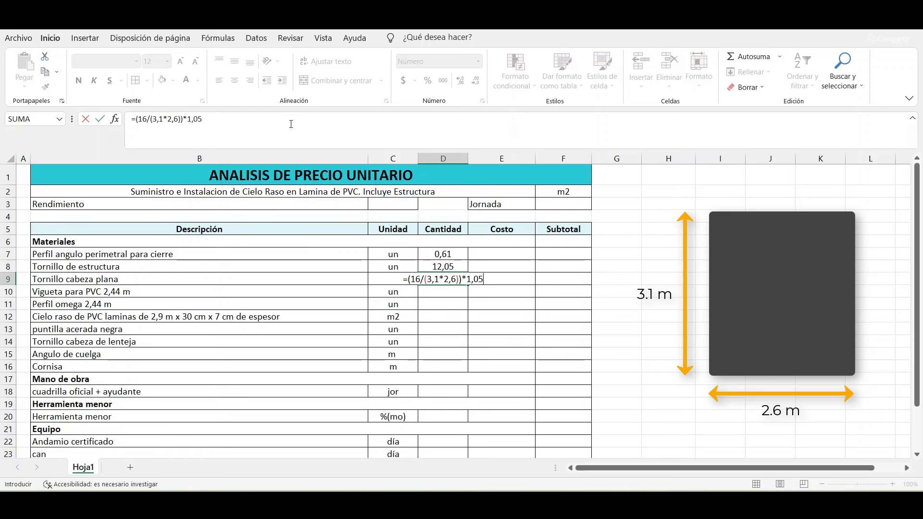
{"action": "key", "text": "Return"}
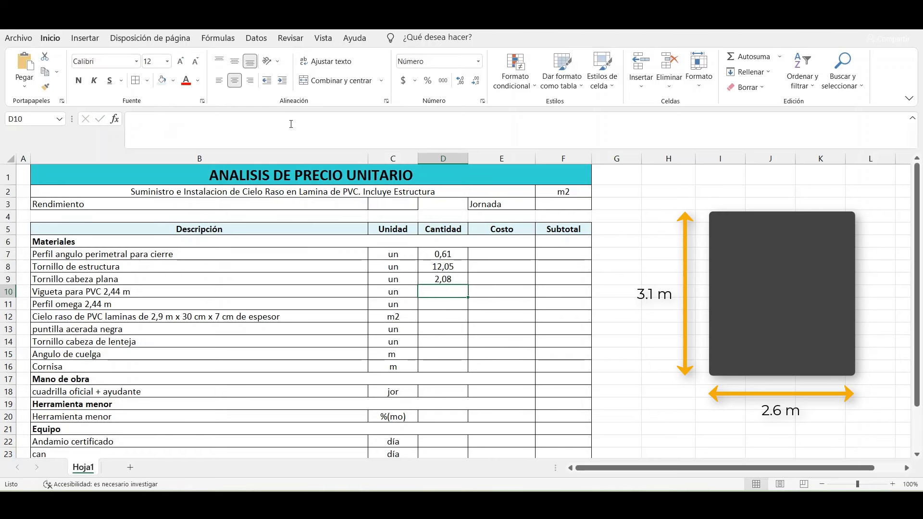
Step: Enter the D10 formula ((2,44+0,6)*4/2,44)/(3,1*2,6) times 1,05, fixing its bracket, for 0,65
{"action": "type", "text": "=(((("}
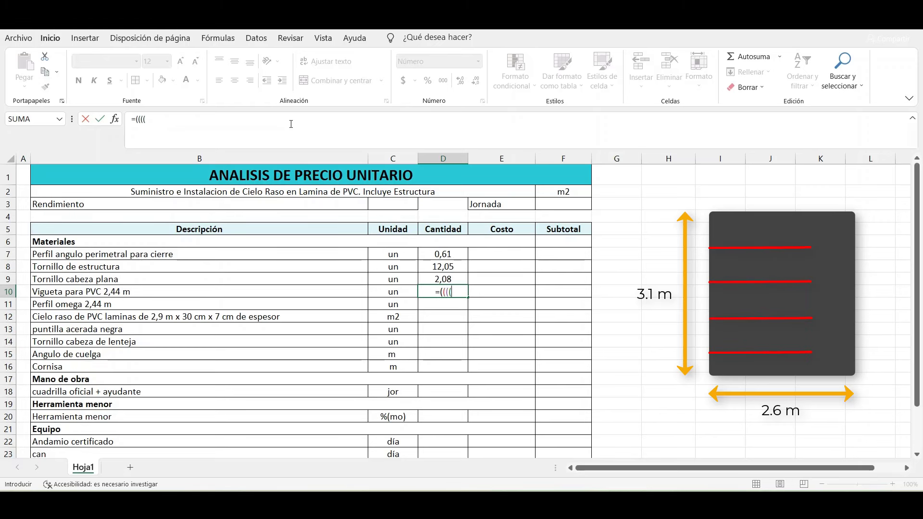
{"action": "type", "text": "2,44+0,6"}
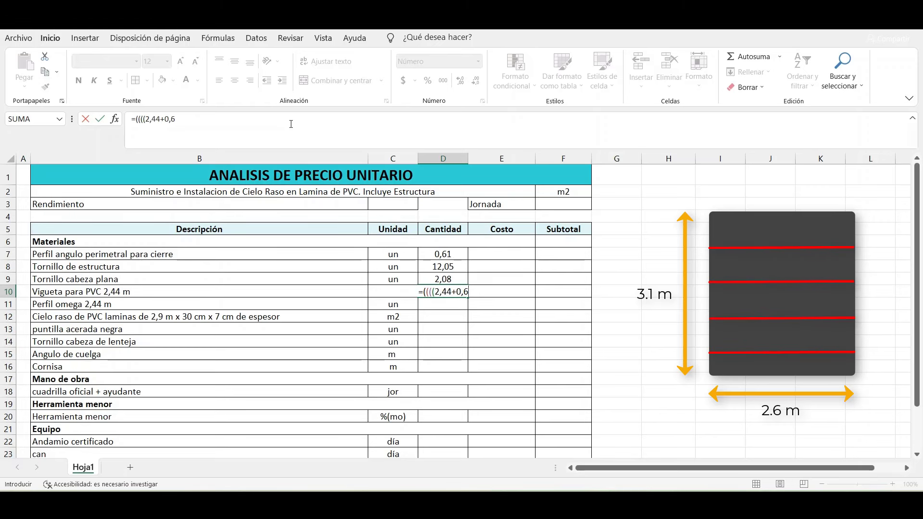
{"action": "type", "text": ")*4"}
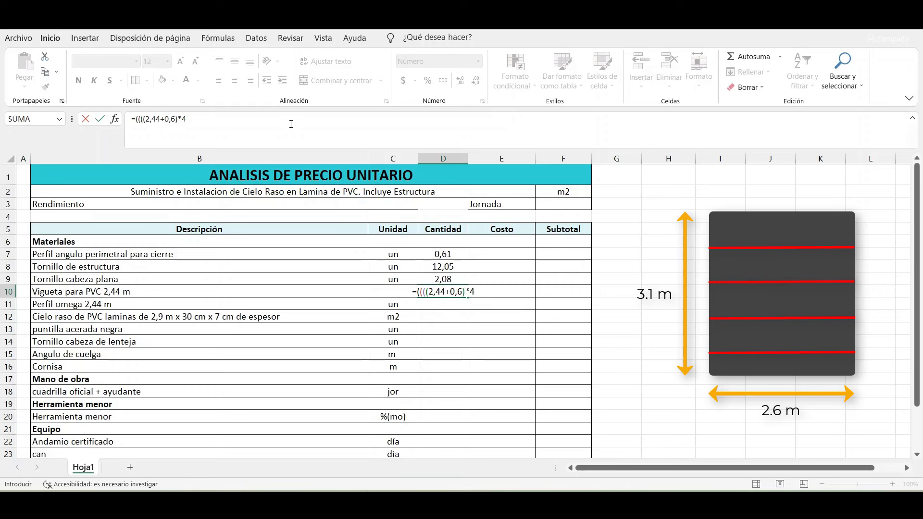
{"action": "type", "text": "/2,44)"}
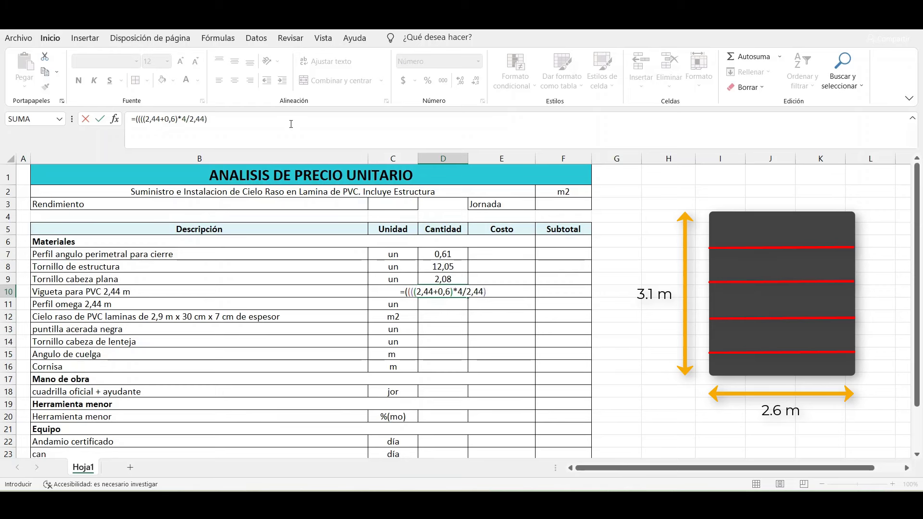
{"action": "type", "text": "/(3,1*2,6"}
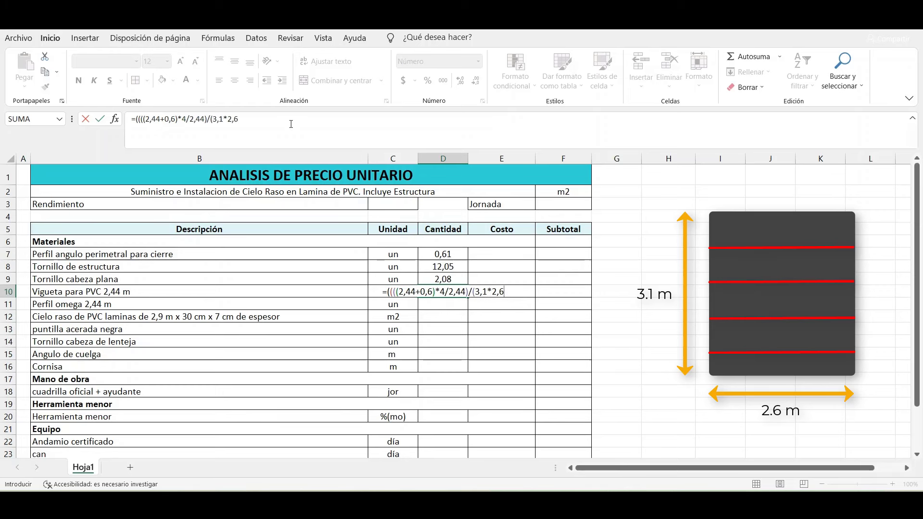
{"action": "type", "text": "))*"}
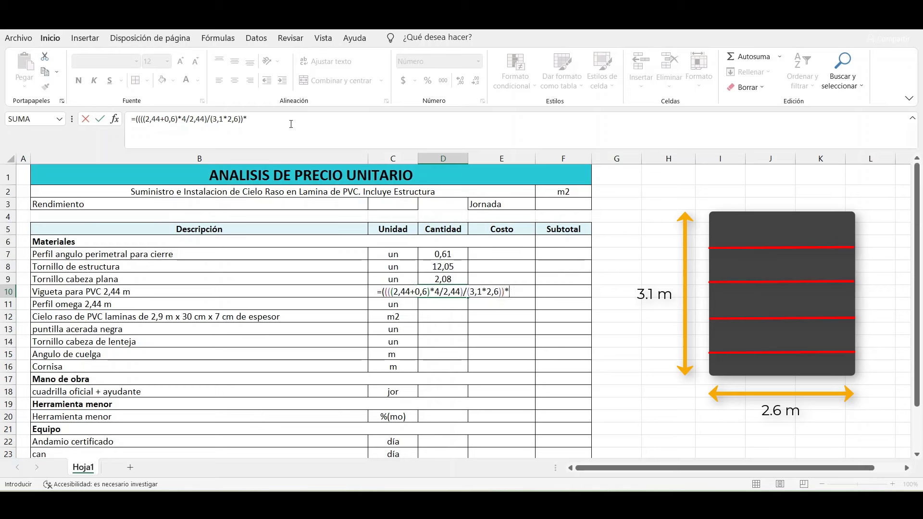
{"action": "left_click", "coordinate": [437, 292]}
{"action": "type", "text": ")"}
{"action": "key", "text": "End"}
{"action": "type", "text": "1,05"}
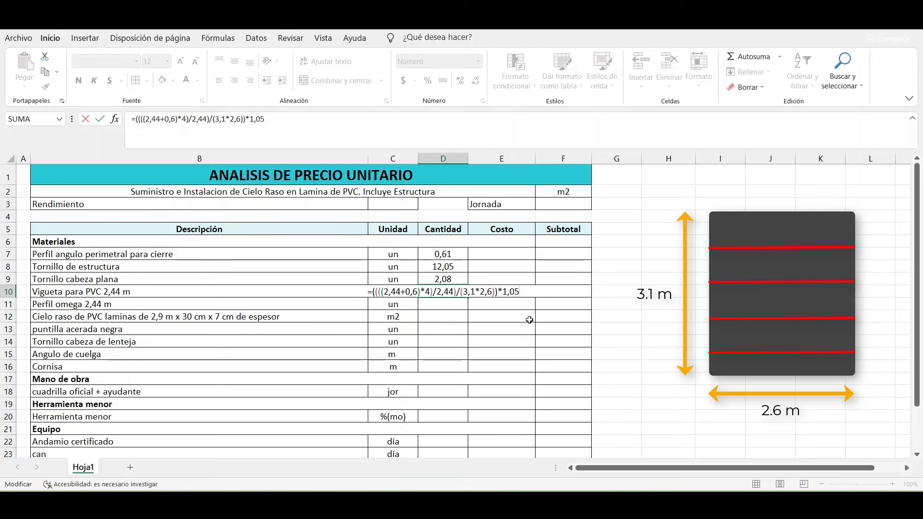
{"action": "key", "text": "Return"}
Step: Enter =(((0,08*8)+((2,44+0,9)*4))/2,44)/(3,1*2,6))*1,05 in D11 for Perfil omega
{"action": "type", "text": "="}
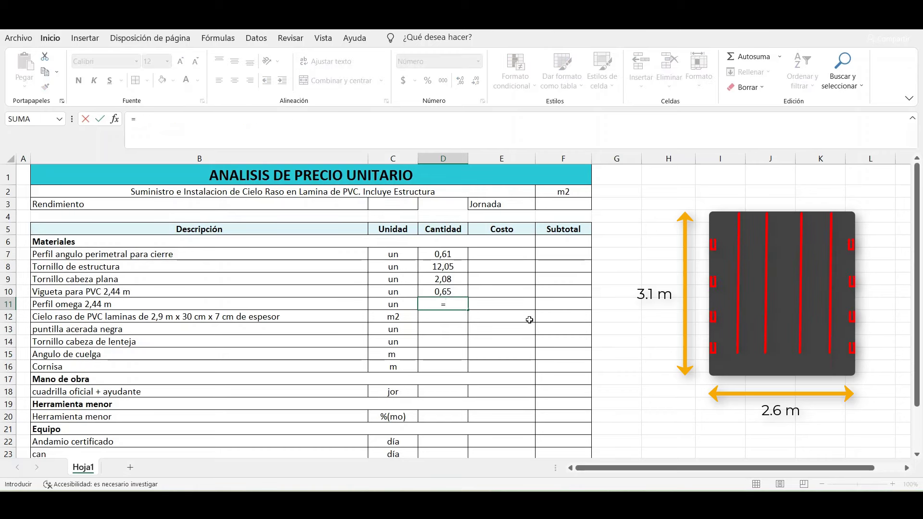
{"action": "type", "text": "(((0,08*8"}
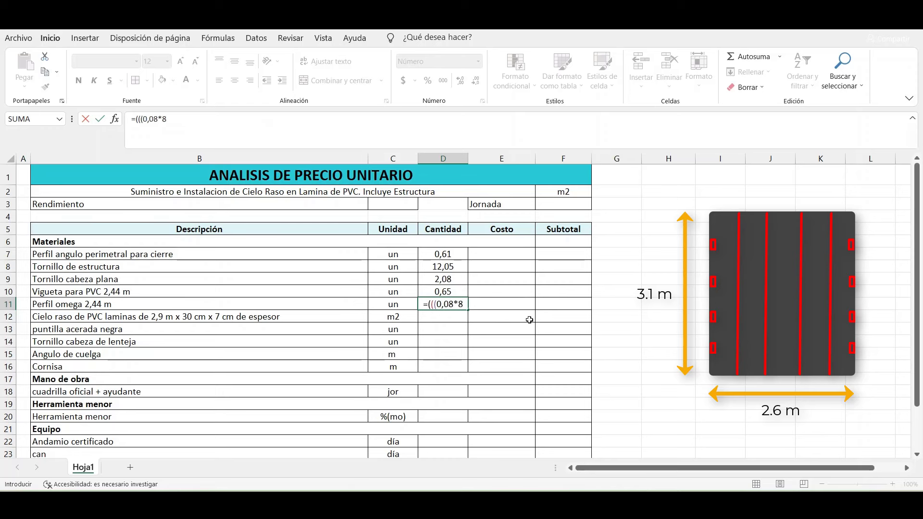
{"action": "type", "text": ")+((2,4"}
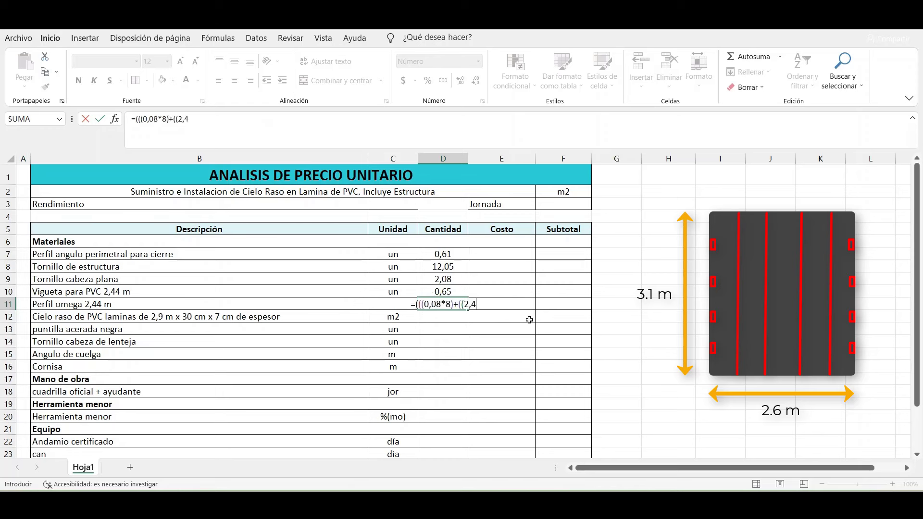
{"action": "type", "text": "4+0,9)*4"}
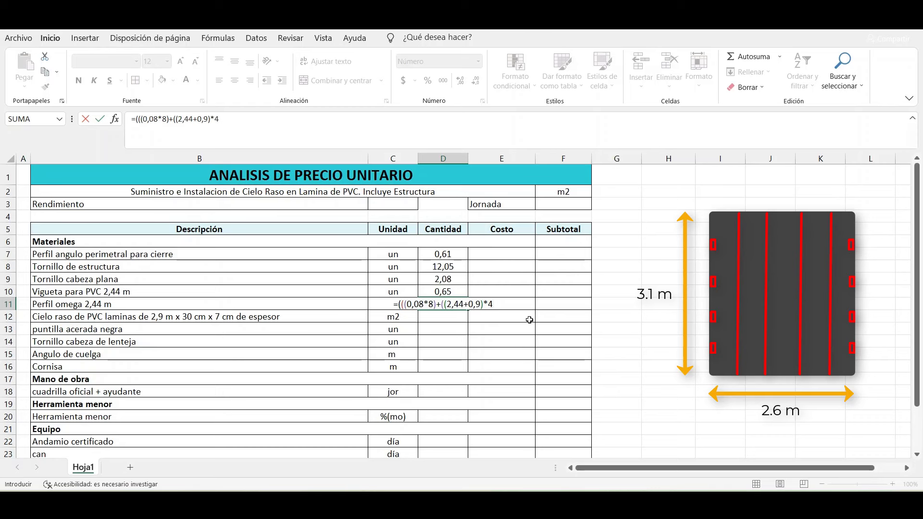
{"action": "type", "text": "))/"}
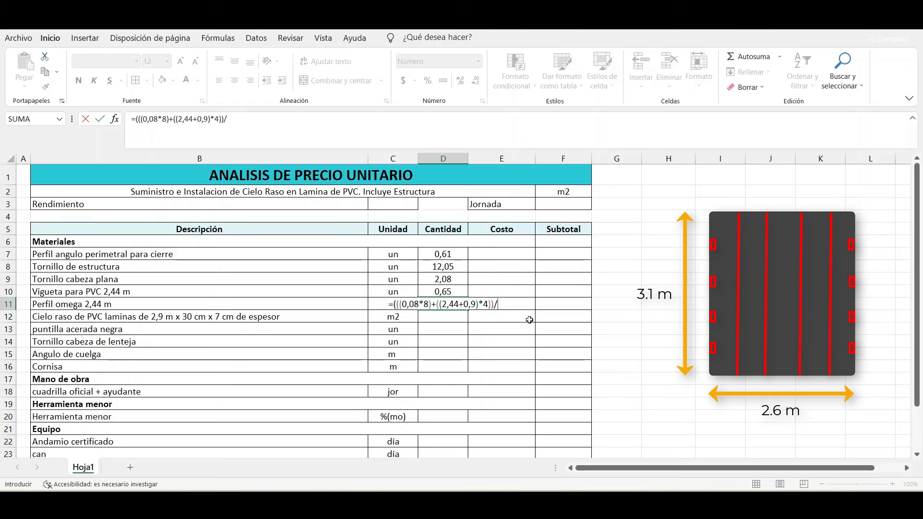
{"action": "type", "text": "2,44)/(3"}
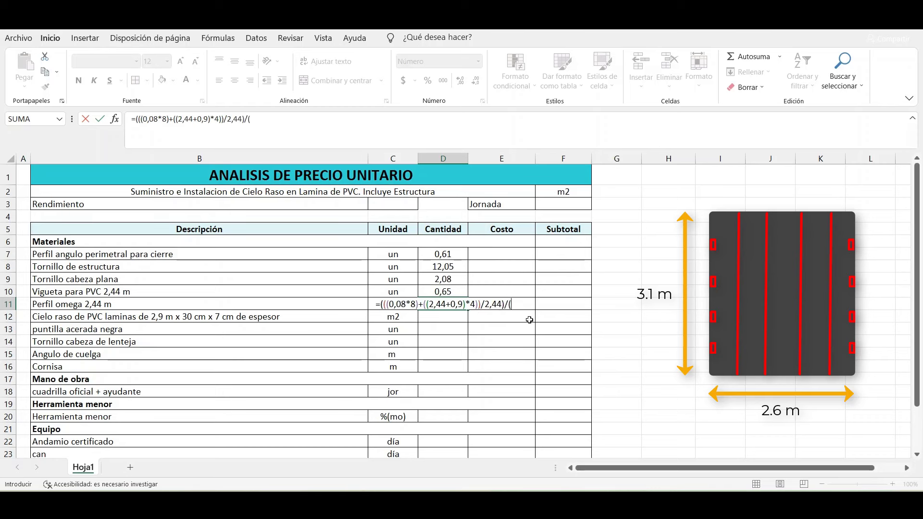
{"action": "type", "text": ",1*2,6)"}
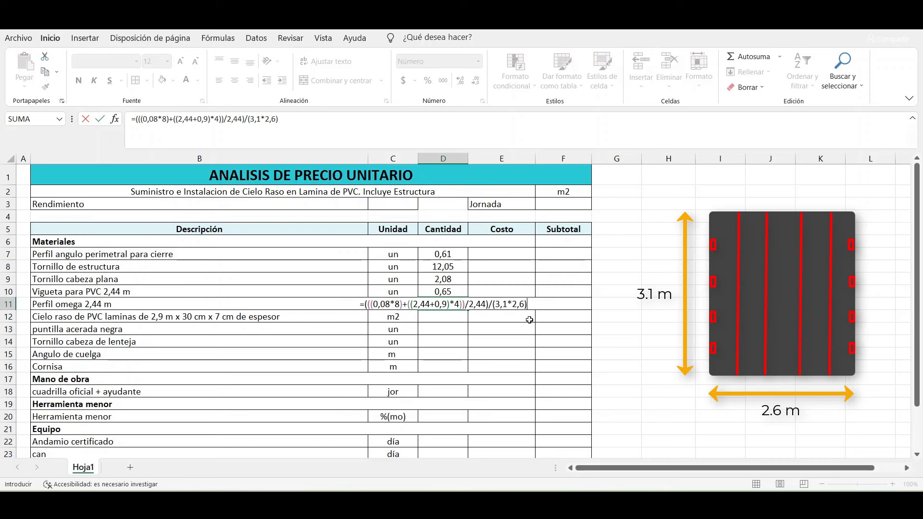
{"action": "type", "text": ")*1,05"}
{"action": "key", "text": "F2"}
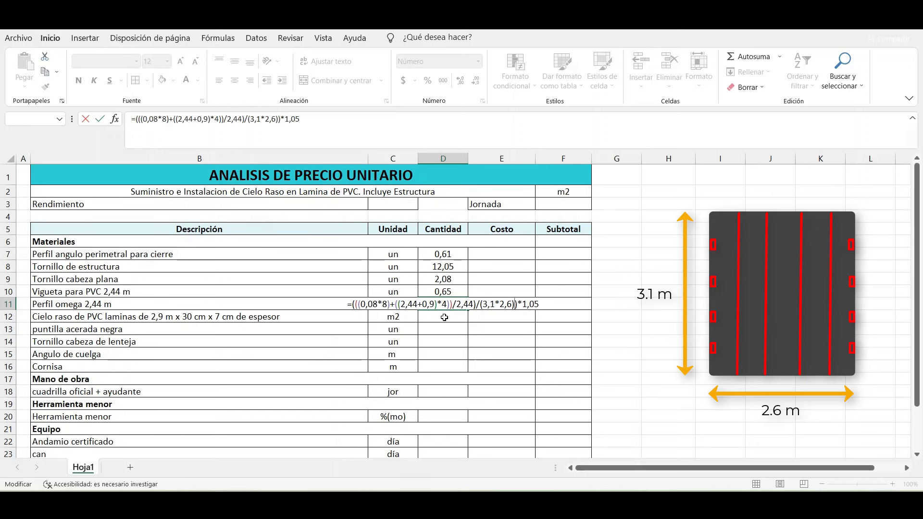
{"action": "key", "text": "Return"}
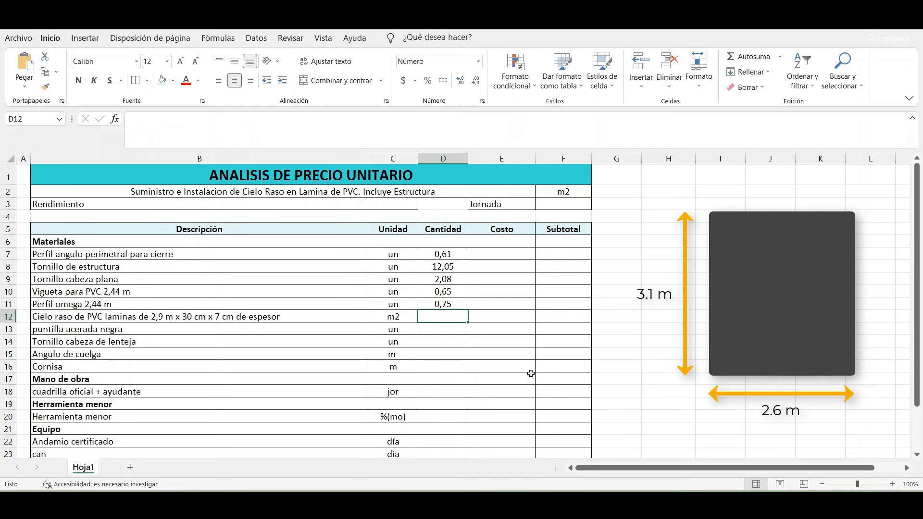
Step: Enter =1*1,05 for the PVC sheets and =(((3,1*2/0,4)+(2,6*2/0,4))/(3,1*2,6))*1,05 for the nails
{"action": "type", "text": "=1*1,05"}
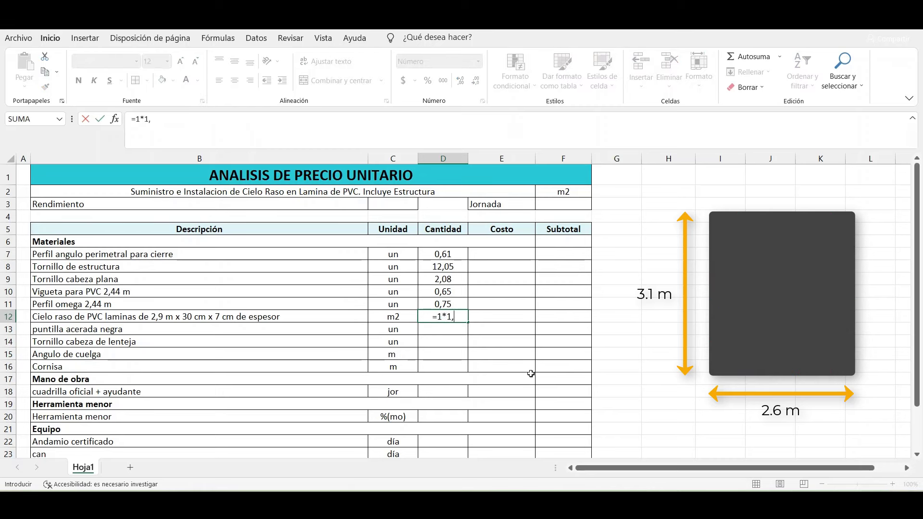
{"action": "key", "text": "Return"}
{"action": "type", "text": "="}
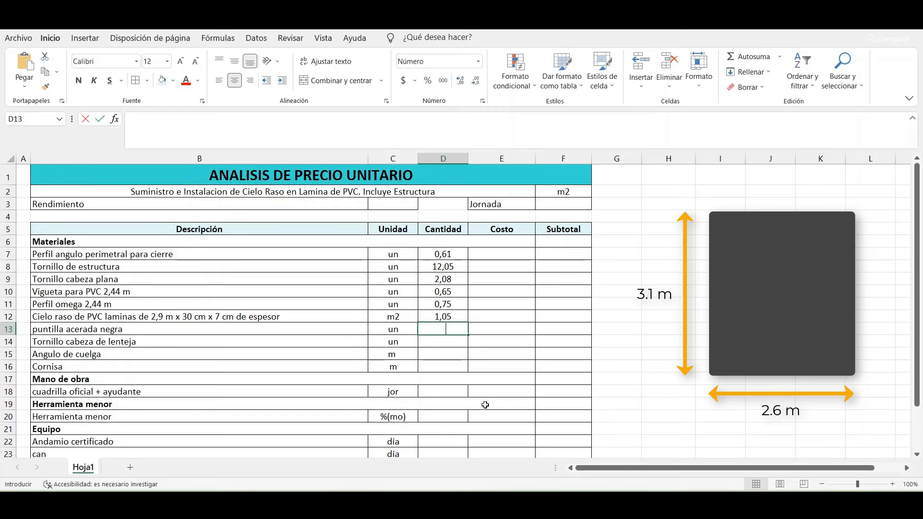
{"action": "type", "text": "(((3"}
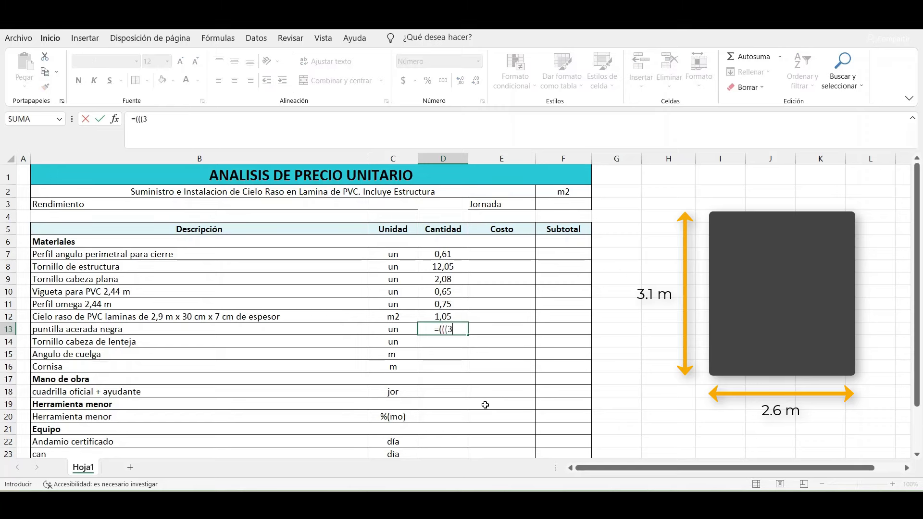
{"action": "type", "text": ",1*2/0,4"}
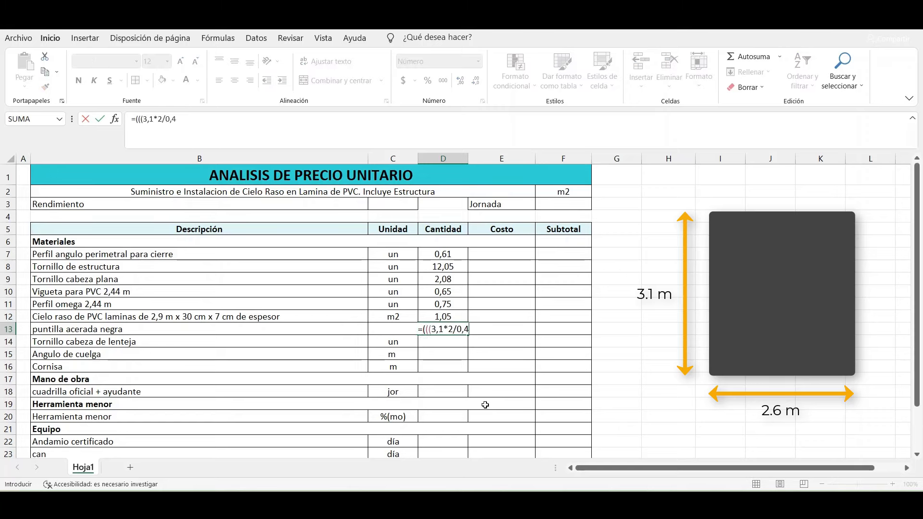
{"action": "type", "text": ")+(2,"}
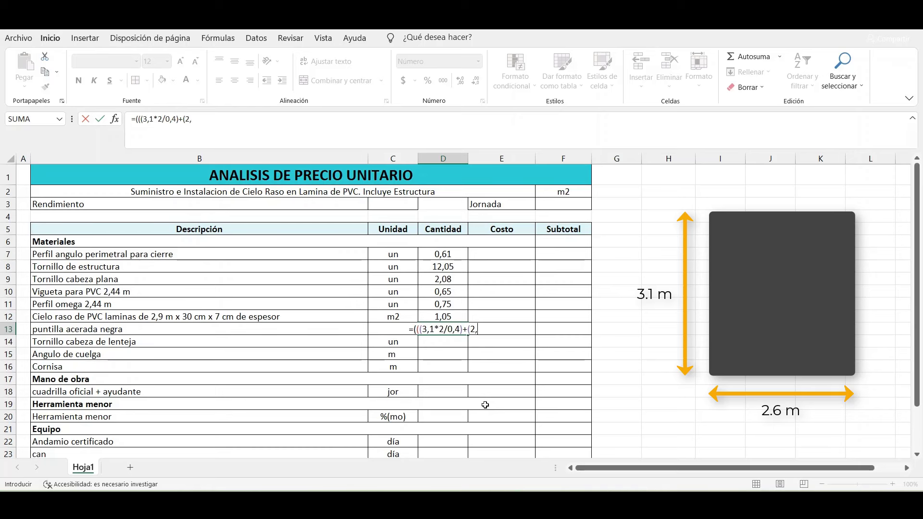
{"action": "type", "text": "6*2"}
{"action": "type", "text": "/0"}
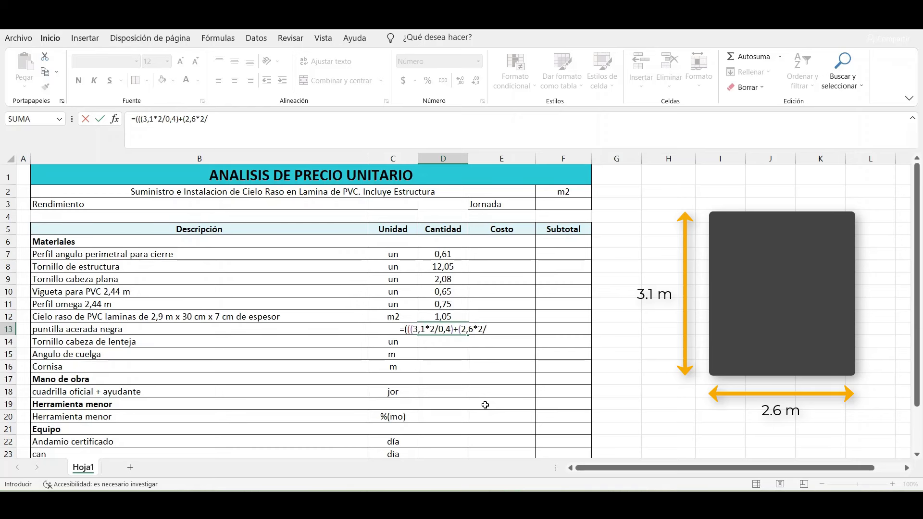
{"action": "type", "text": ",4))/"}
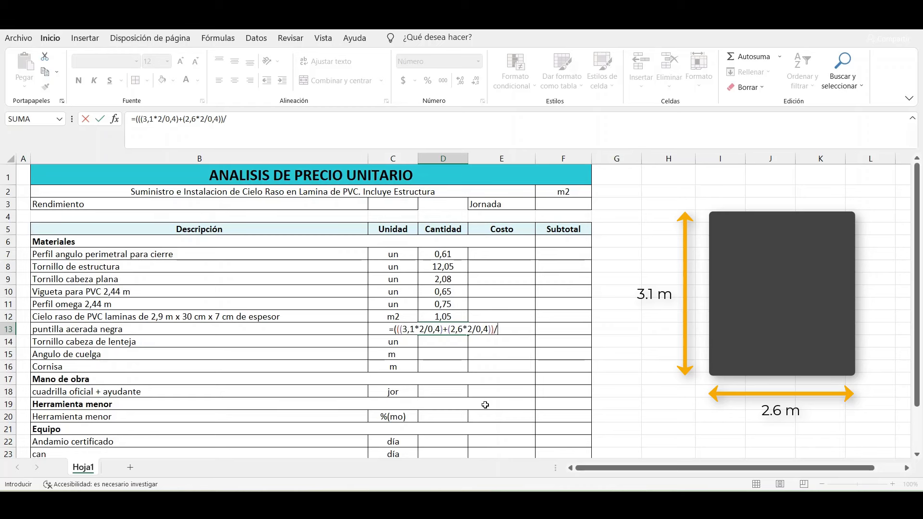
{"action": "type", "text": "(3,1*2,6))"}
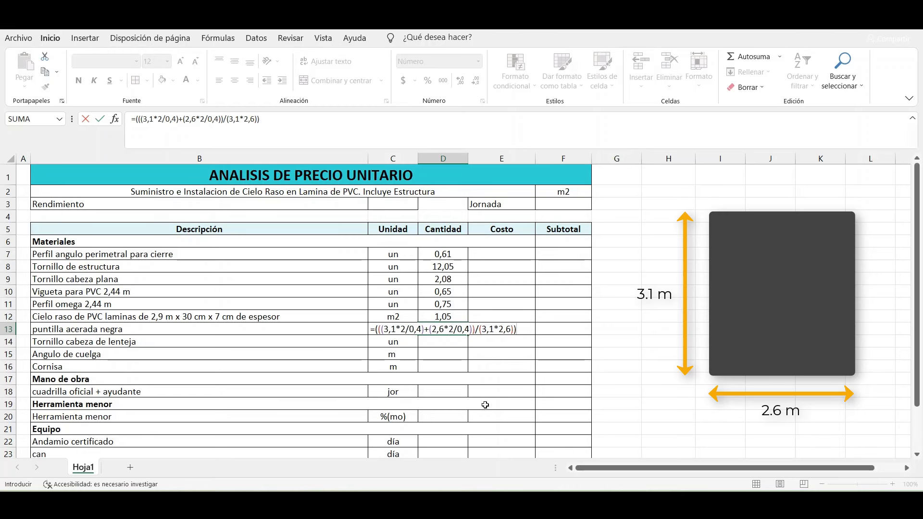
{"action": "type", "text": "*1,05"}
{"action": "key", "text": "Return"}
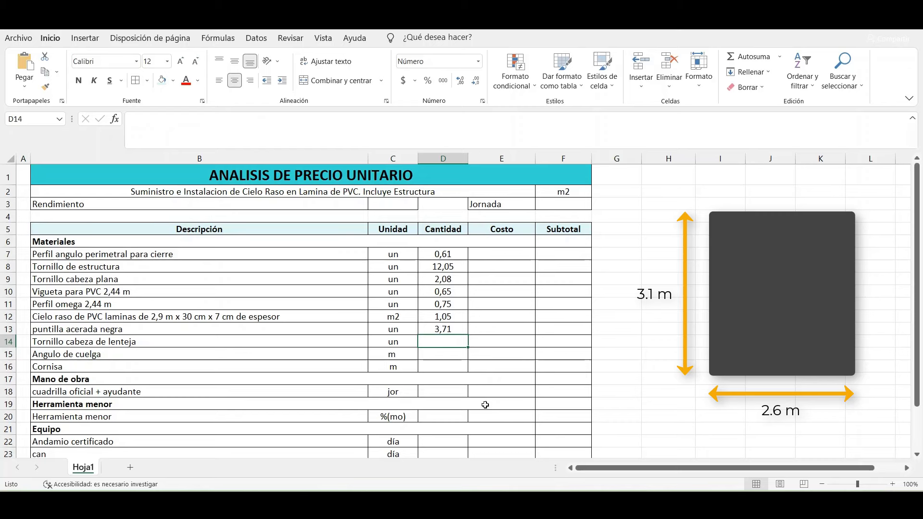
Step: Enter ×1,05 quantity formulas in D14–D16, giving 11,64 screws, 0,26 hanging angle and 1,49 cornice
{"action": "type", "text": "="}
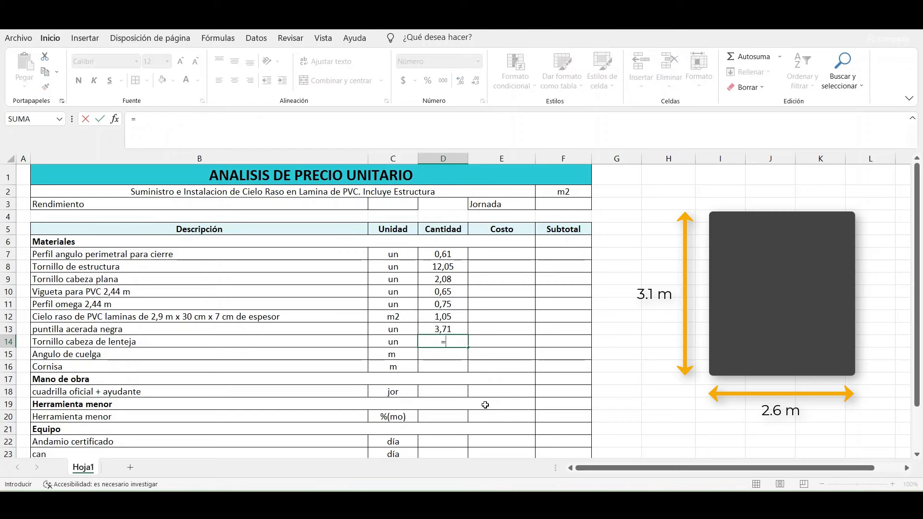
{"action": "type", "text": "(((12*4"}
{"action": "type", "text": ")+(4*"}
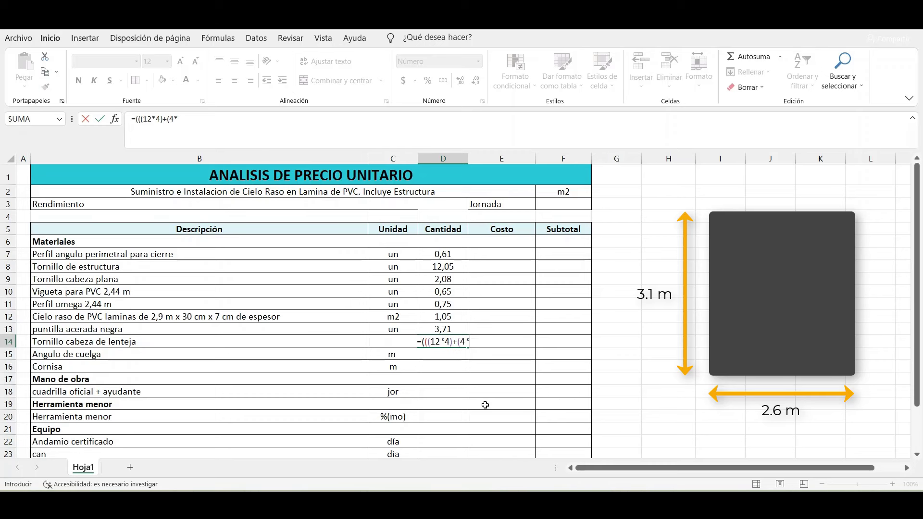
{"action": "type", "text": "10,33))"}
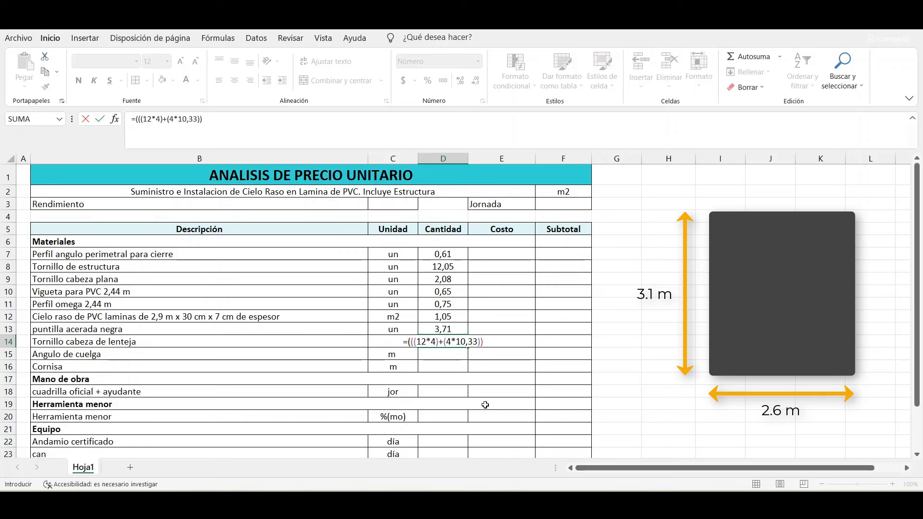
{"action": "type", "text": "/(3,1*2,6"}
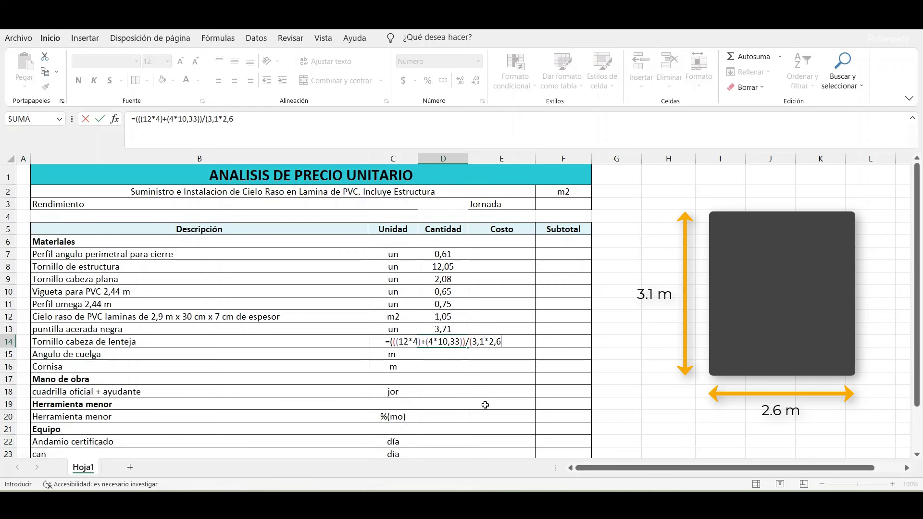
{"action": "type", "text": "))*1,05"}
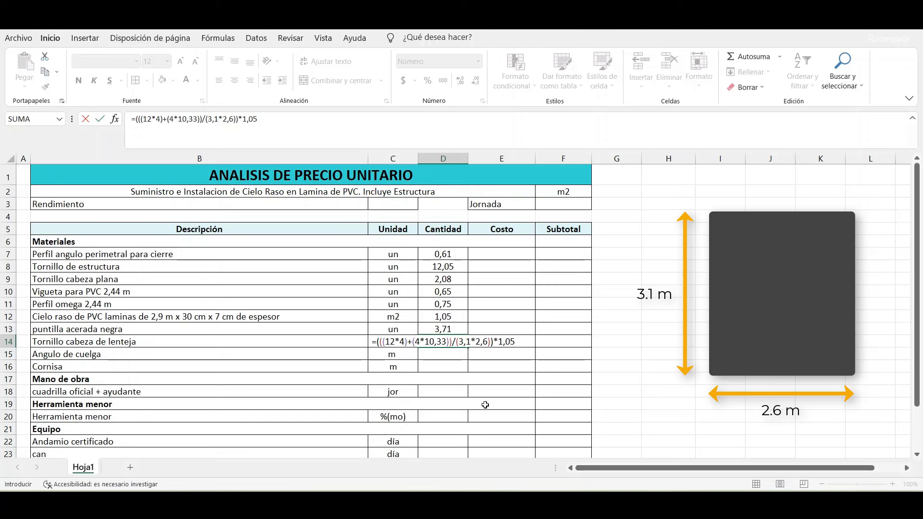
{"action": "key", "text": "Return"}
{"action": "type", "text": "="}
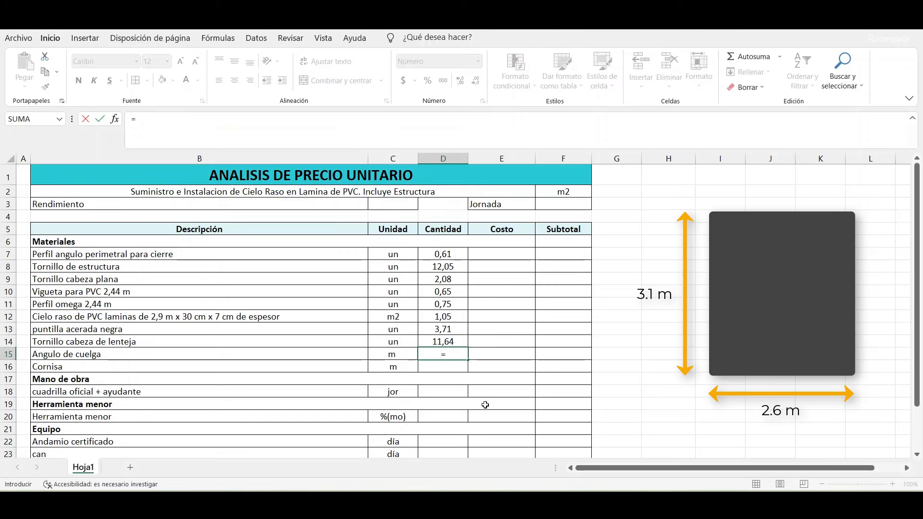
{"action": "type", "text": "0,25*1,05"}
{"action": "key", "text": "Return"}
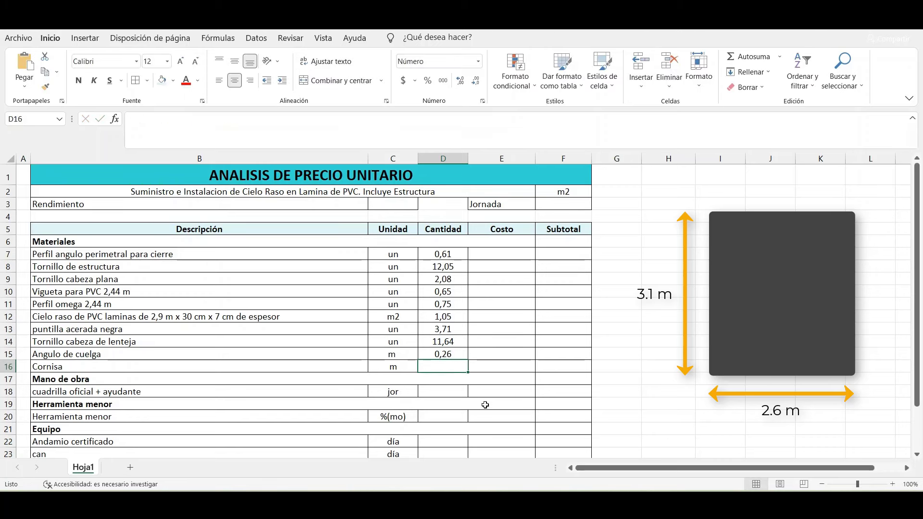
{"action": "type", "text": "="}
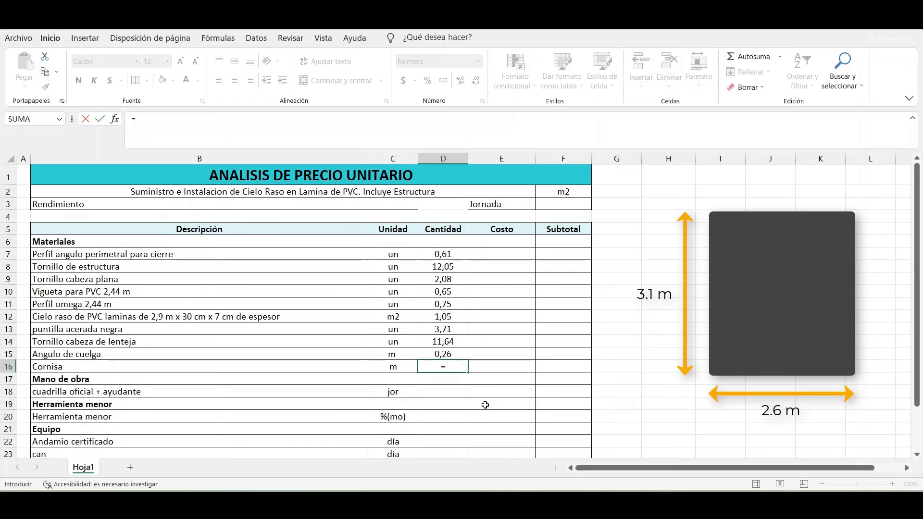
{"action": "type", "text": "((3,1*2+"}
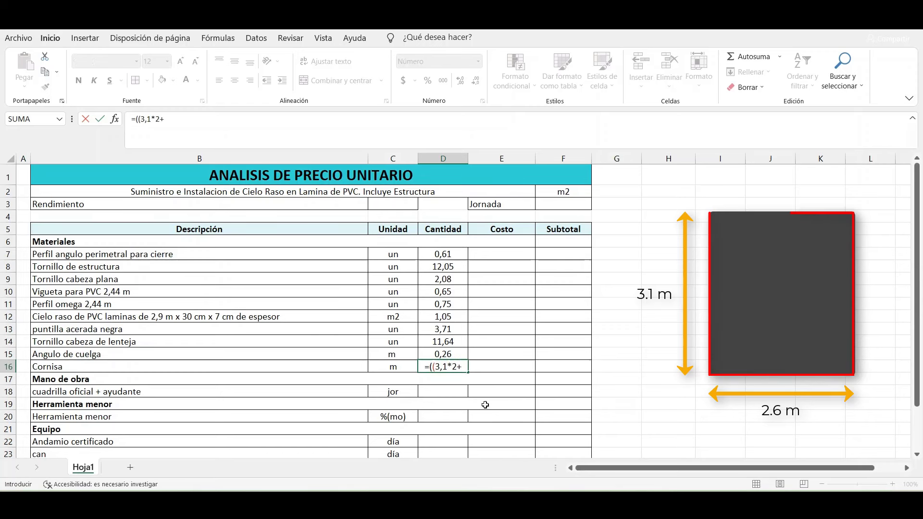
{"action": "type", "text": "2,6*2)/("}
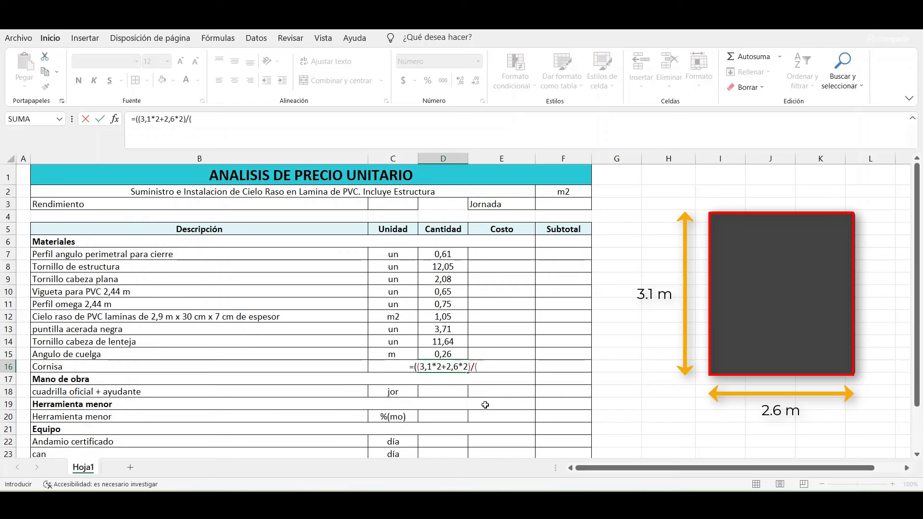
{"action": "type", "text": "3,1*2,6))*"}
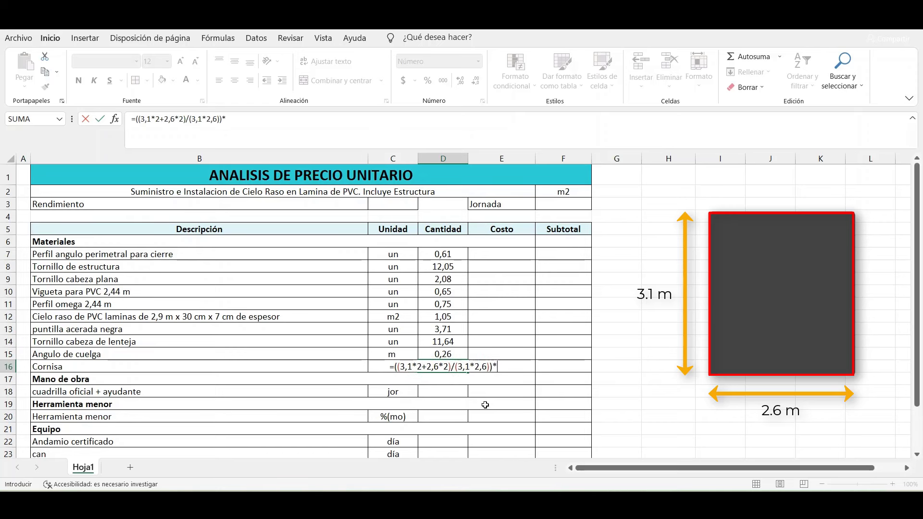
{"action": "type", "text": "1,05"}
{"action": "key", "text": "Return"}
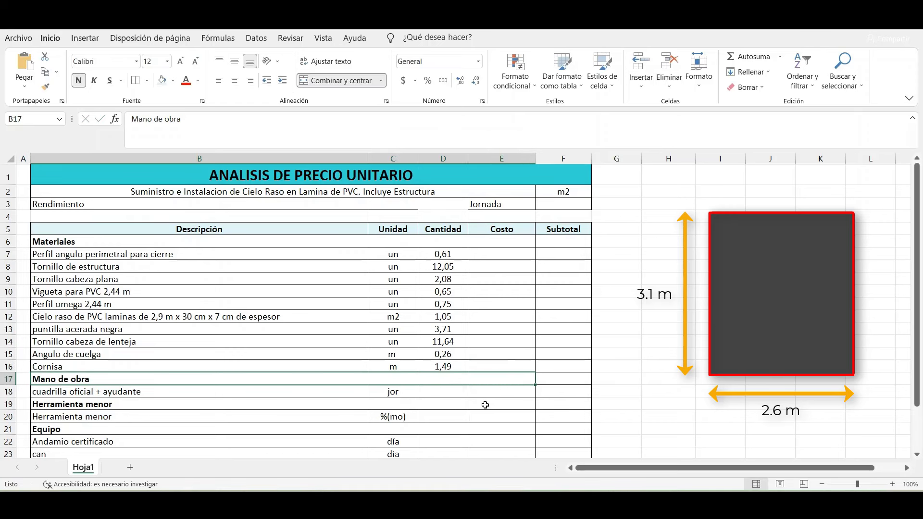
Step: Set Rendimiento to 6,65 in C3 and Jornada to 8 in F3
{"action": "left_click", "coordinate": [459, 390]}
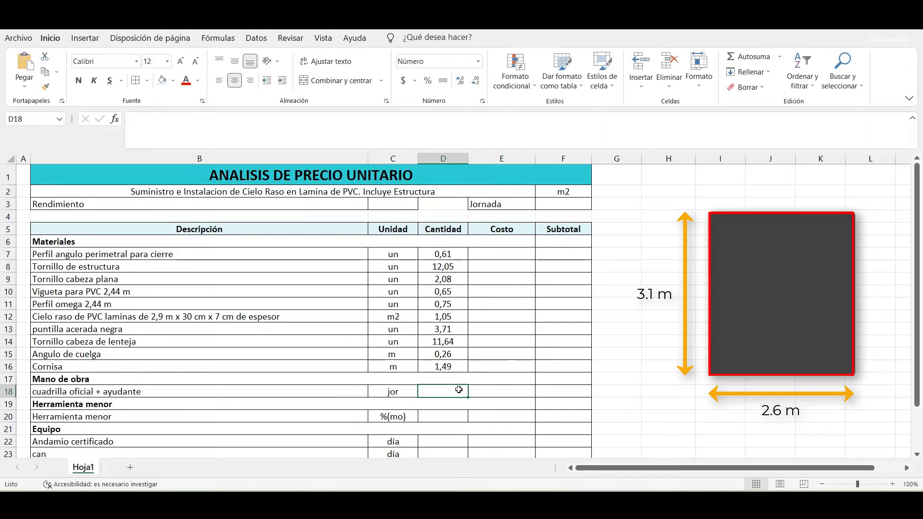
{"action": "left_click", "coordinate": [399, 201]}
{"action": "type", "text": "6,65"}
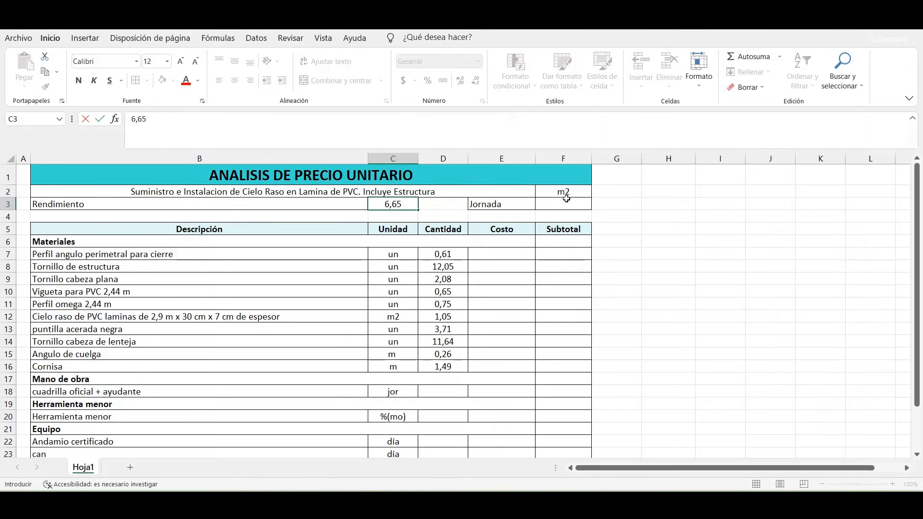
{"action": "left_click", "coordinate": [565, 199]}
{"action": "type", "text": "8"}
Step: Make the labour crew quantity in D18 =1/C3 (0,15)
{"action": "left_click", "coordinate": [454, 392]}
{"action": "type", "text": "="}
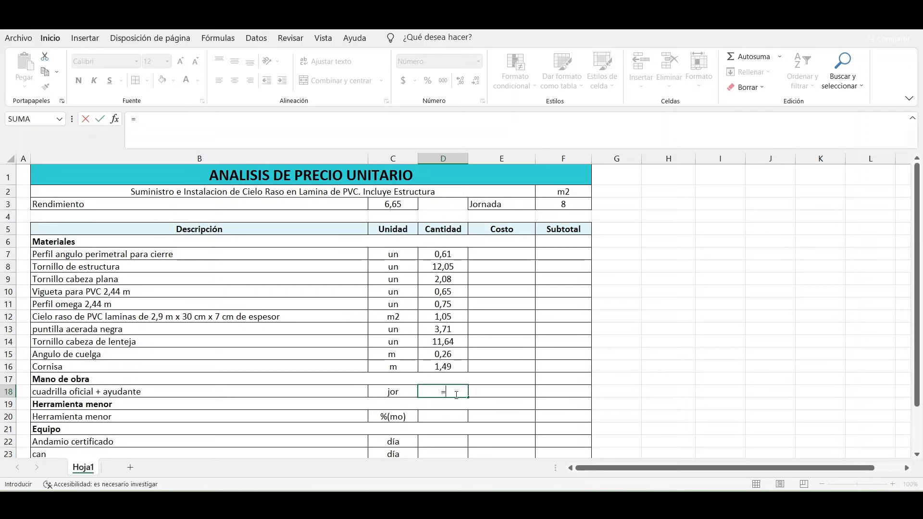
{"action": "type", "text": "1/"}
{"action": "left_click", "coordinate": [395, 204]}
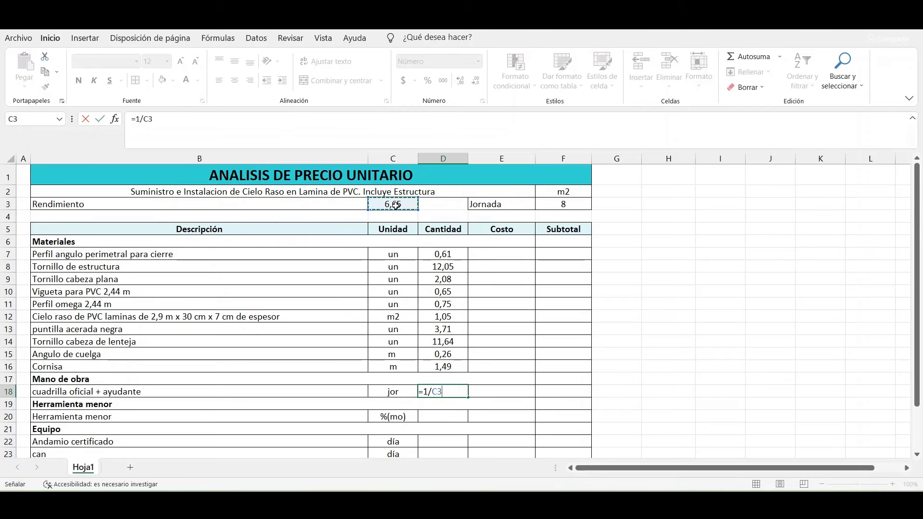
{"action": "key", "text": "Return"}
Step: Enter 5% as the Herramienta menor quantity
{"action": "scroll", "coordinate": [443, 382], "scroll_direction": "down", "scroll_amount": 1}
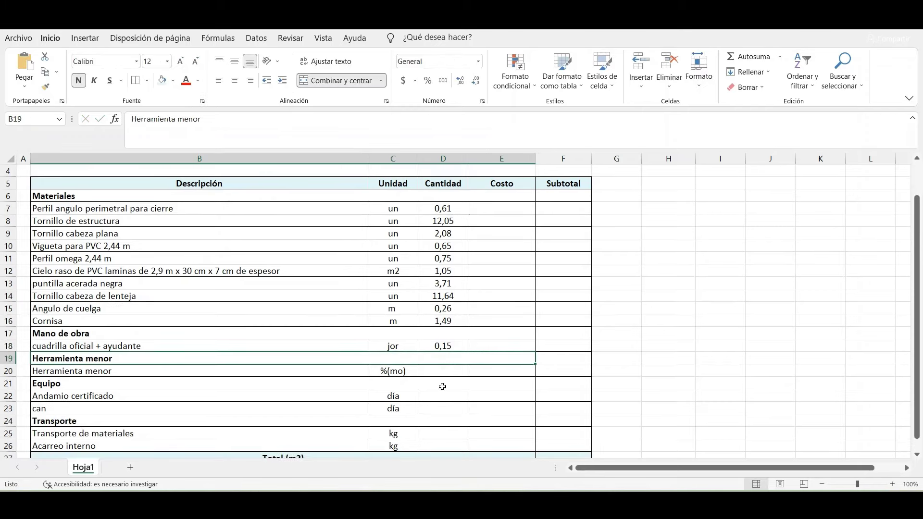
{"action": "left_click", "coordinate": [447, 371]}
{"action": "type", "text": "=5"}
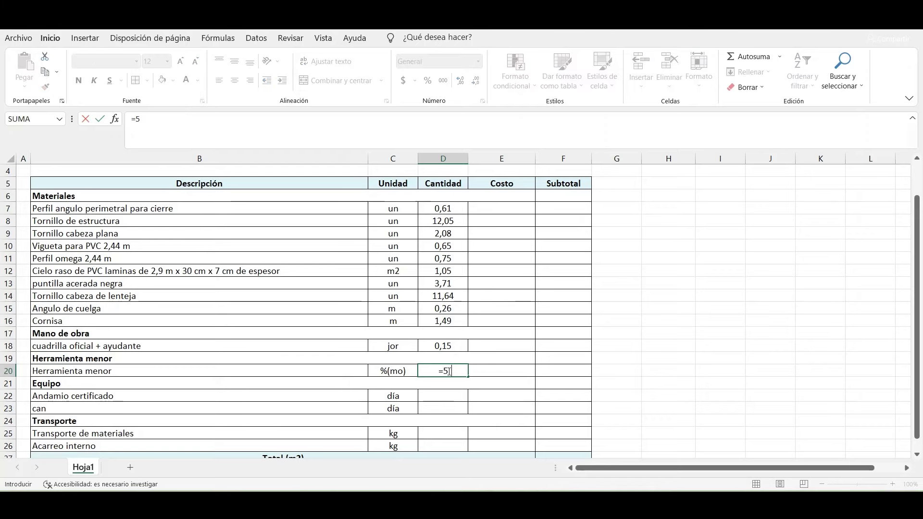
{"action": "type", "text": "%"}
{"action": "key", "text": "Return"}
{"action": "key", "text": "Return"}
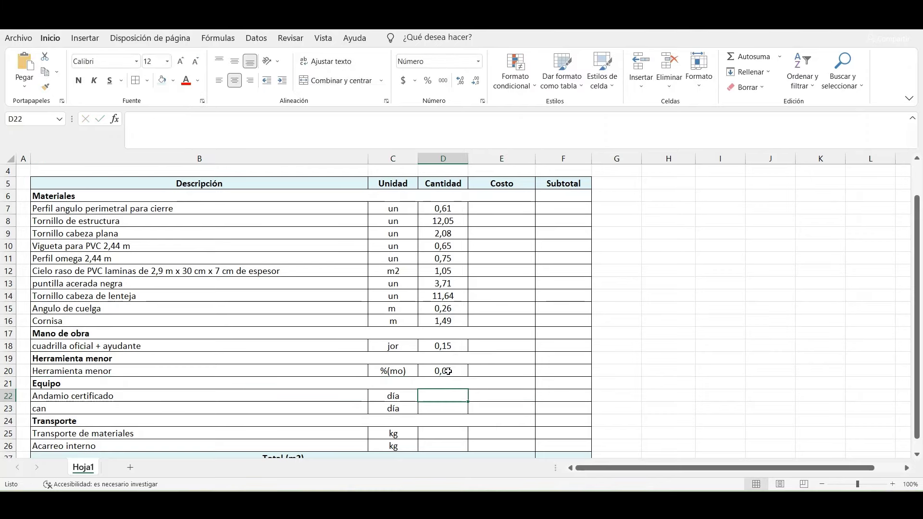
Step: Link the Andamio certificado quantity to D18 and the can quantity to D22
{"action": "type", "text": "="}
{"action": "left_click", "coordinate": [439, 347]}
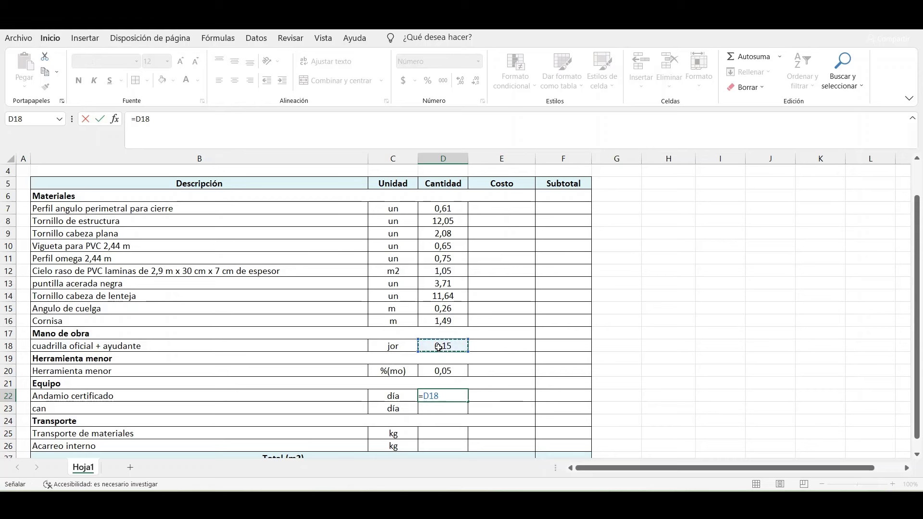
{"action": "key", "text": "Return"}
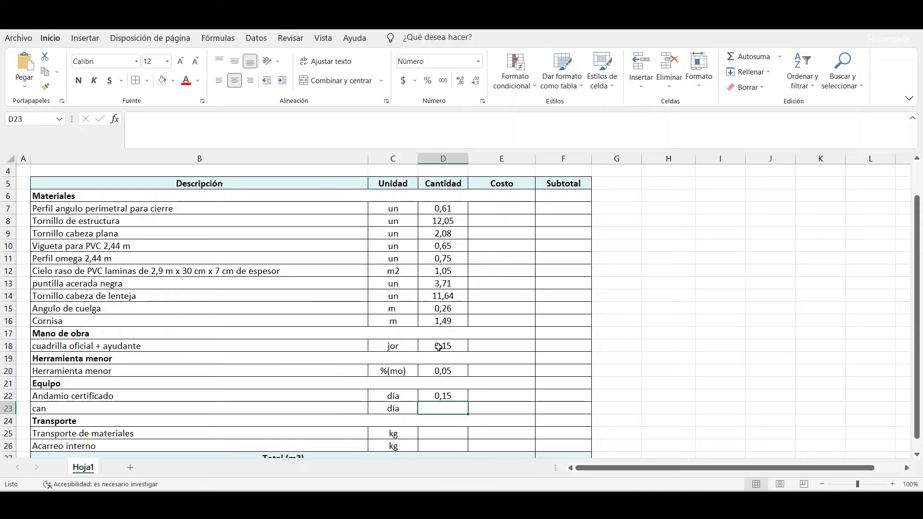
{"action": "type", "text": "="}
{"action": "key", "text": "Up"}
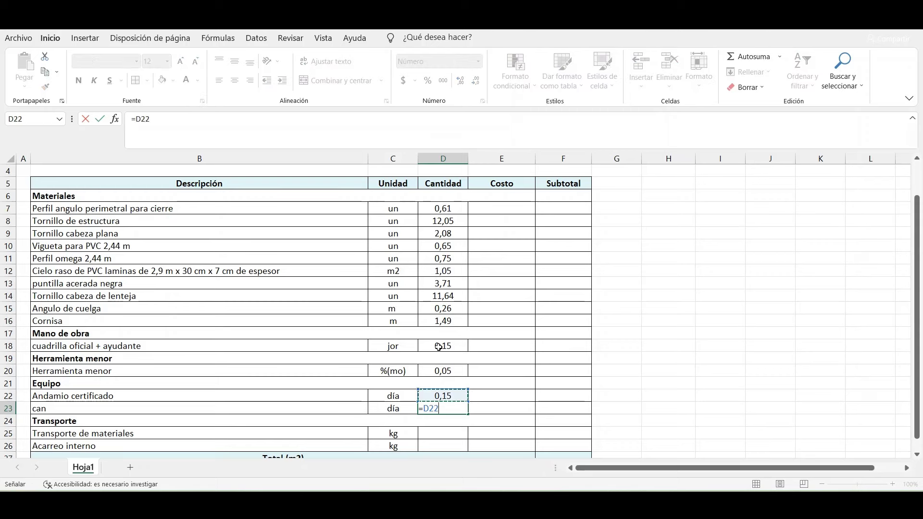
{"action": "key", "text": "Return"}
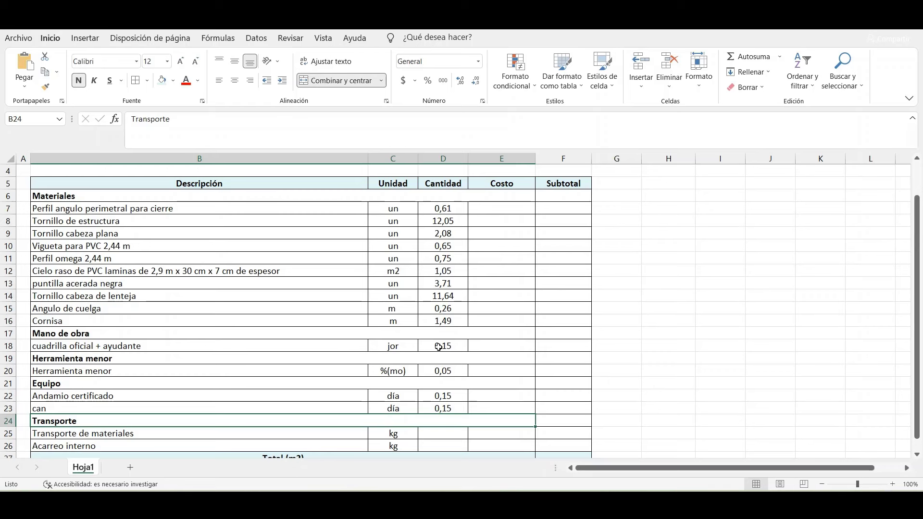
Step: Enter 25 as the quantity for both transport rows, D25 and D26
{"action": "left_click", "coordinate": [439, 435]}
{"action": "type", "text": "25"}
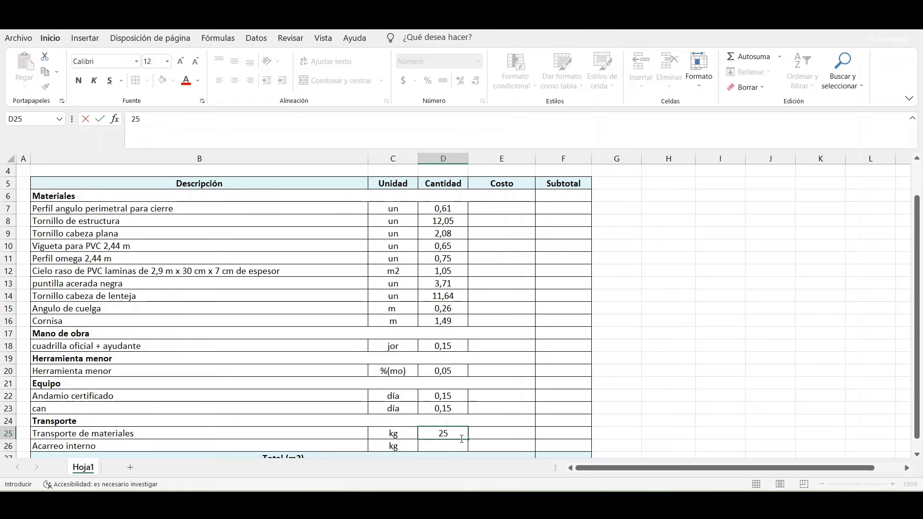
{"action": "key", "text": "Return"}
{"action": "type", "text": "25"}
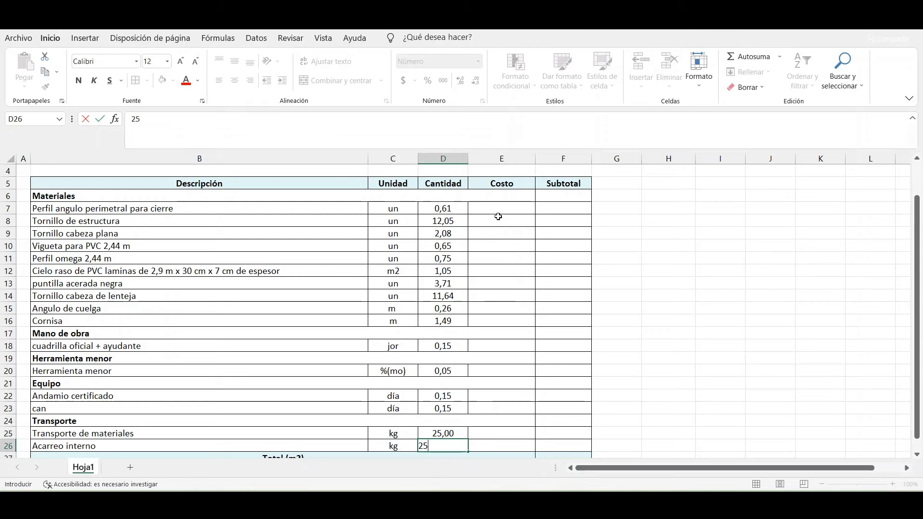
{"action": "left_click", "coordinate": [498, 210]}
{"action": "scroll", "coordinate": [537, 294], "scroll_direction": "up", "scroll_amount": 1}
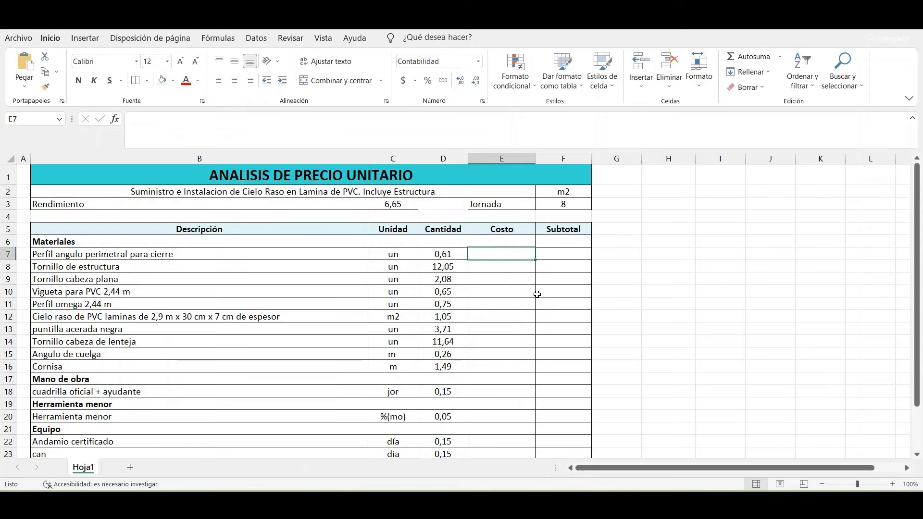
Step: Enter material costs: 2.900 perimeter profile, 50 and 560 screws, 4500 PVC joist, 4516 omega profile
{"action": "type", "text": "2.90"}
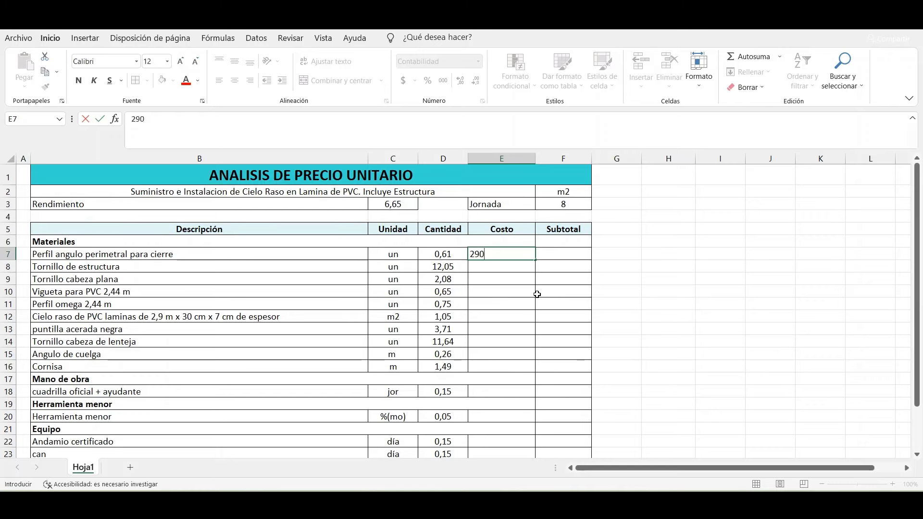
{"action": "type", "text": "0"}
{"action": "left_click", "coordinate": [537, 294]}
{"action": "left_click", "coordinate": [518, 269]}
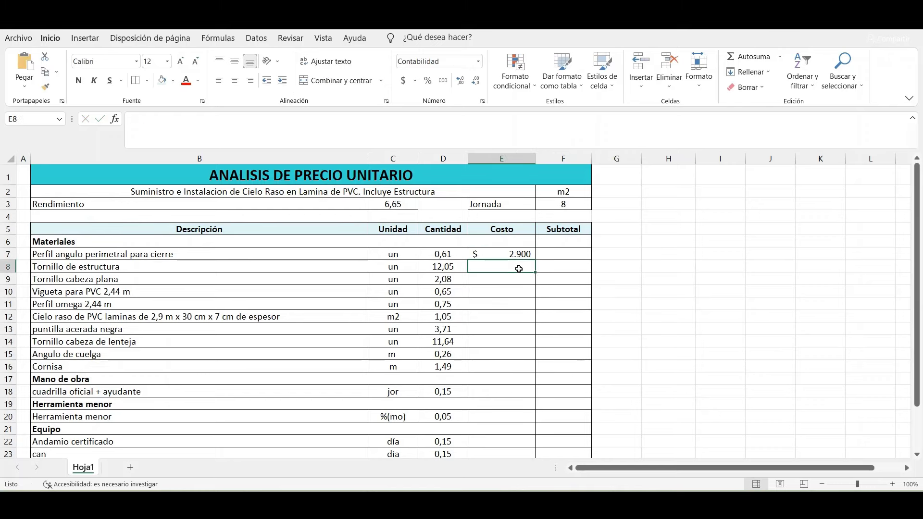
{"action": "type", "text": "50"}
{"action": "key", "text": "Return"}
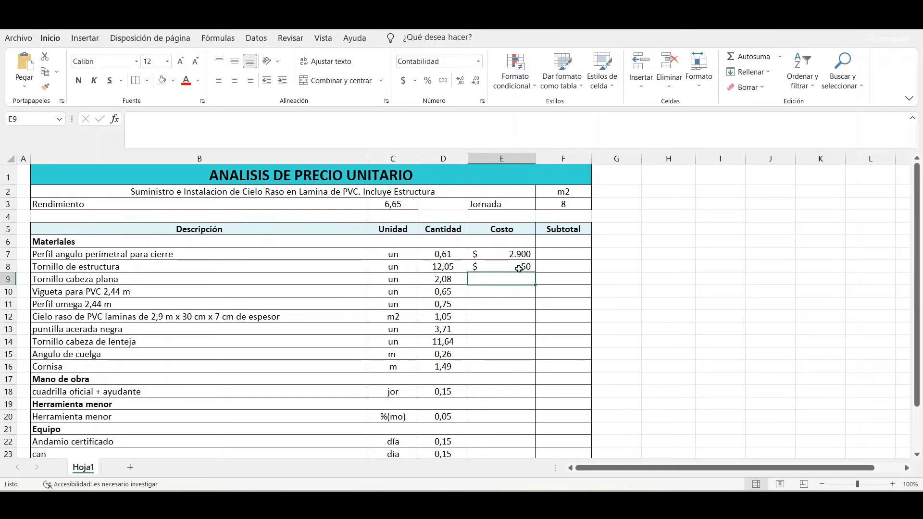
{"action": "type", "text": "560"}
{"action": "key", "text": "Return"}
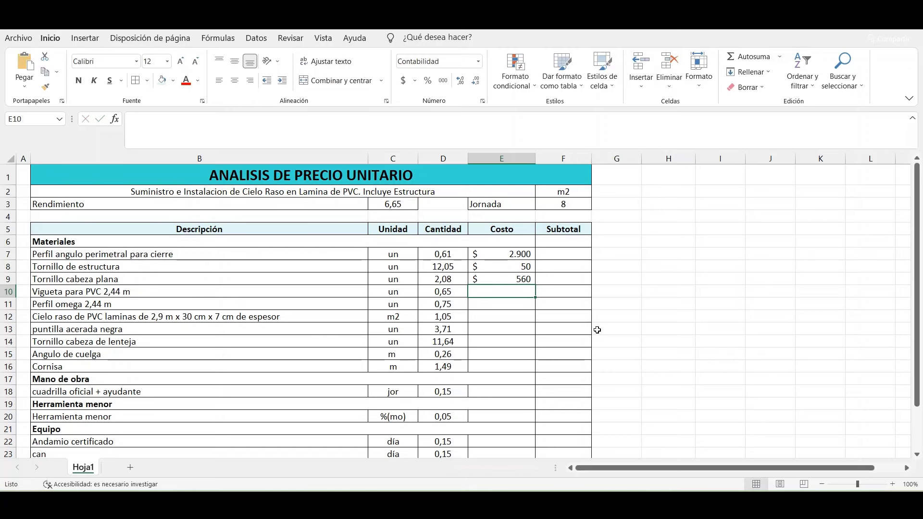
{"action": "type", "text": "4500"}
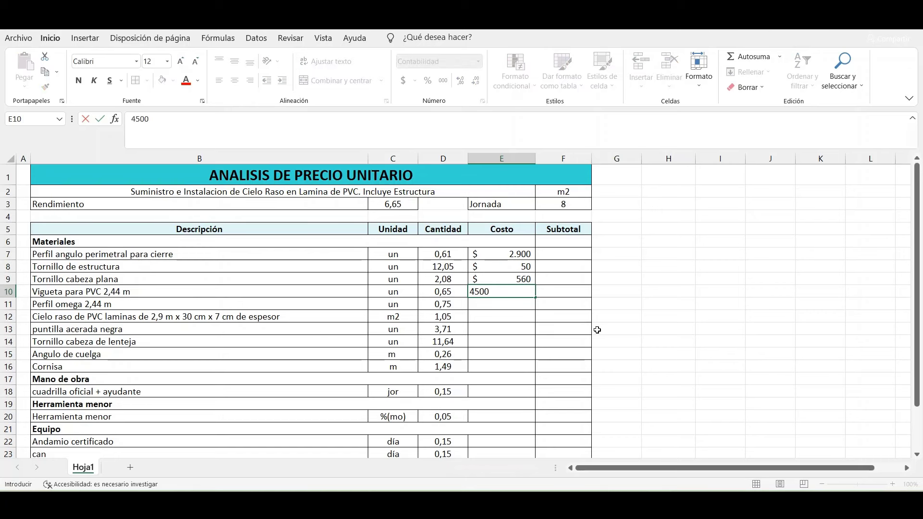
{"action": "key", "text": "Return"}
{"action": "type", "text": "4516"}
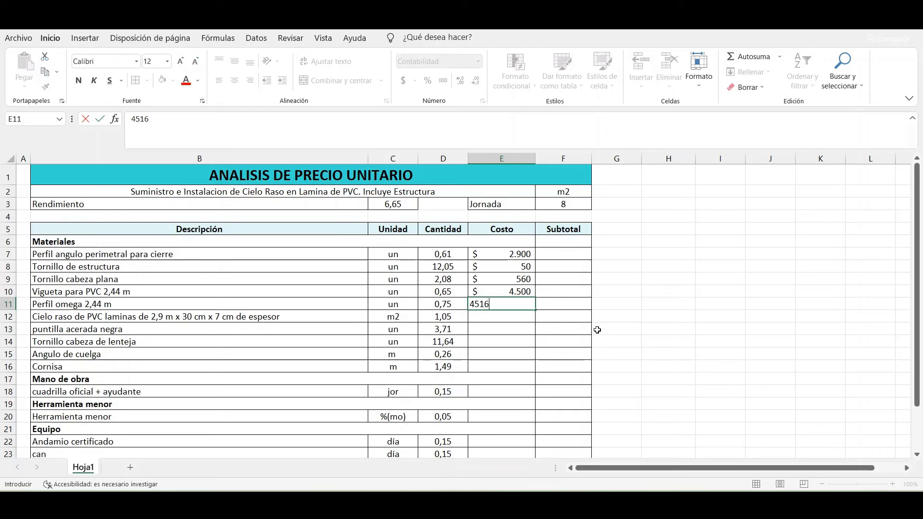
{"action": "key", "text": "Return"}
Step: Enter costs 23.900 PVC panel, 15 nail, 109 Tornillo lenteja, 1.760 Angulo de cuelga, 4.794 Cornisa
{"action": "type", "text": "23.90"}
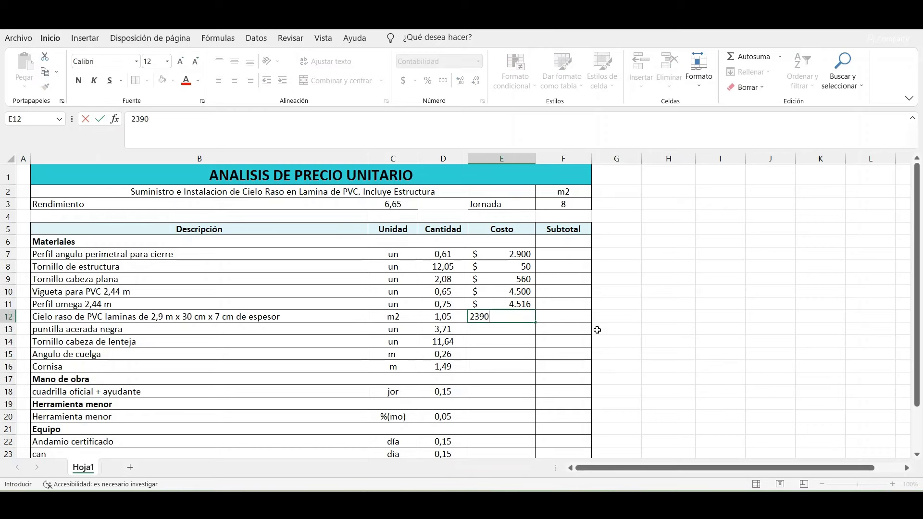
{"action": "type", "text": "0"}
{"action": "key", "text": "Return"}
{"action": "type", "text": "15"}
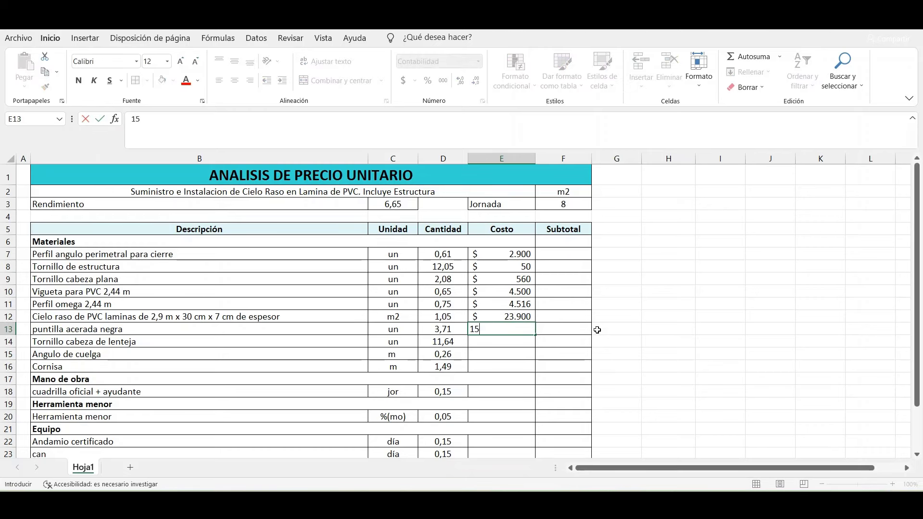
{"action": "key", "text": "Return"}
{"action": "type", "text": "10"}
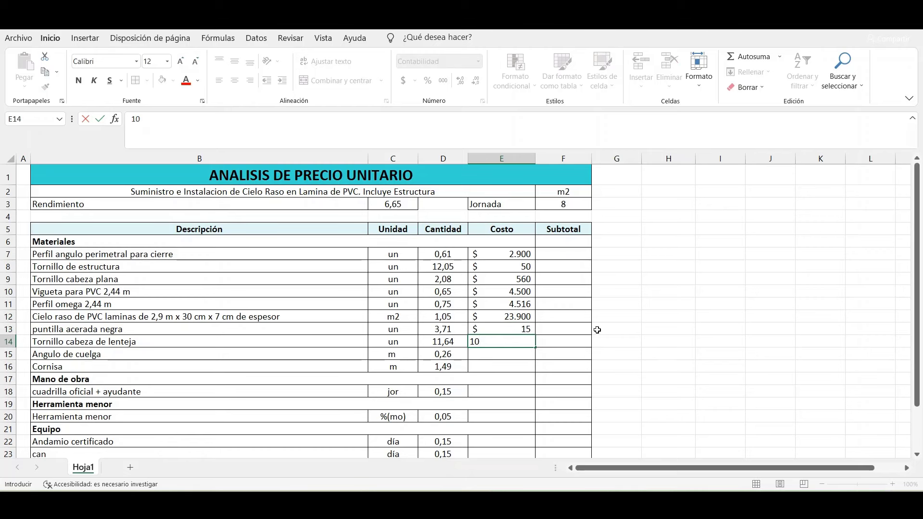
{"action": "type", "text": "9"}
{"action": "key", "text": "Return"}
{"action": "type", "text": "1.7"}
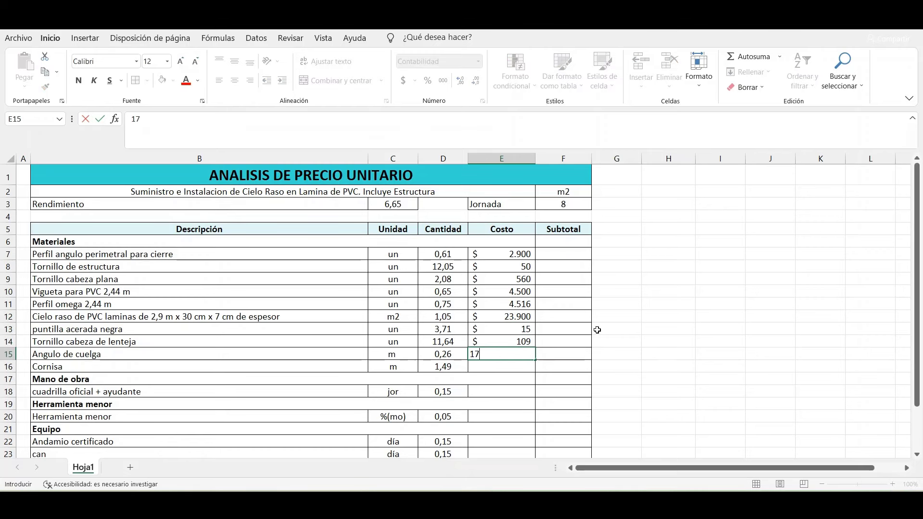
{"action": "type", "text": "60"}
{"action": "key", "text": "Return"}
{"action": "type", "text": "4"}
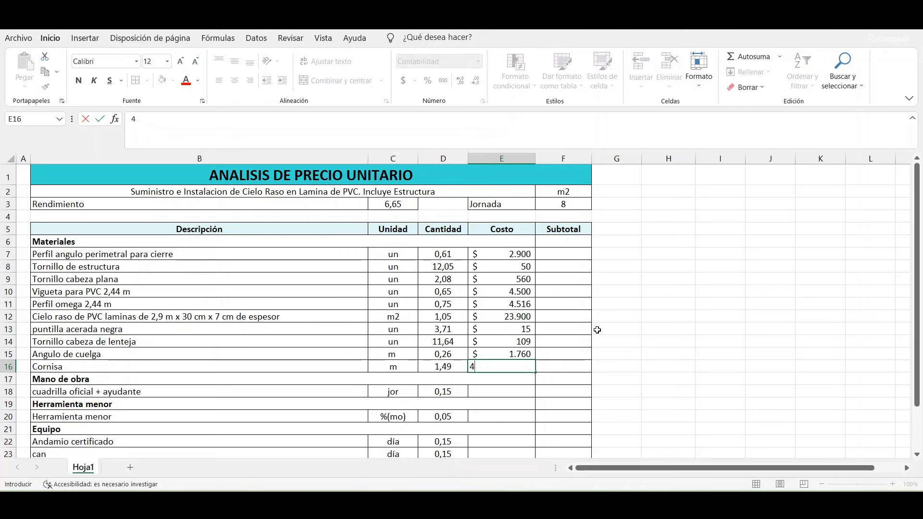
{"action": "type", "text": ".794"}
{"action": "left_click", "coordinate": [519, 391]}
Step: Set the labour crew cost to 250.848 and the tools cost to =F17
{"action": "type", "text": "250.8"}
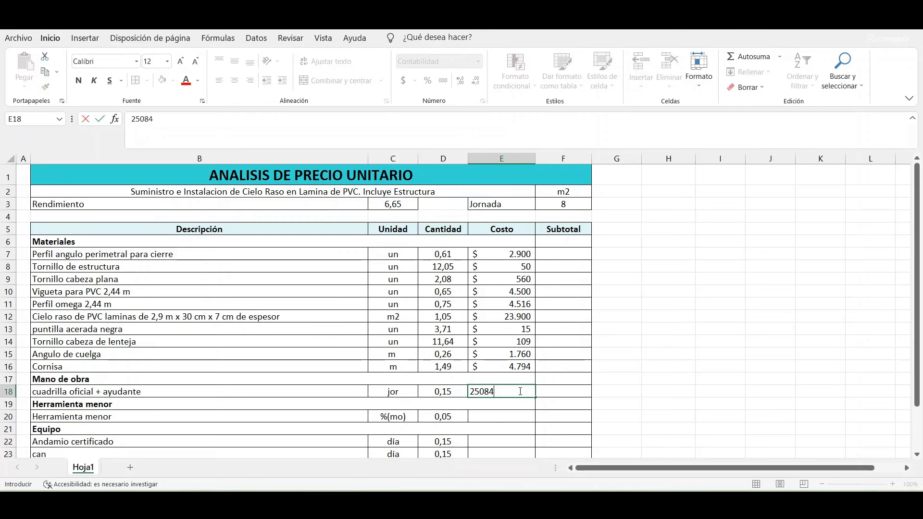
{"action": "type", "text": "48"}
{"action": "key", "text": "Return"}
{"action": "key", "text": "Return"}
{"action": "type", "text": "="}
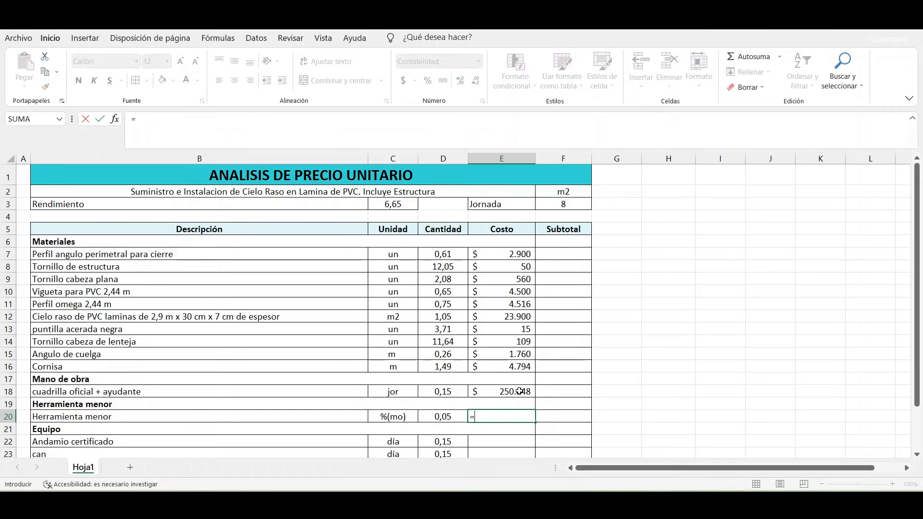
{"action": "left_click", "coordinate": [558, 381]}
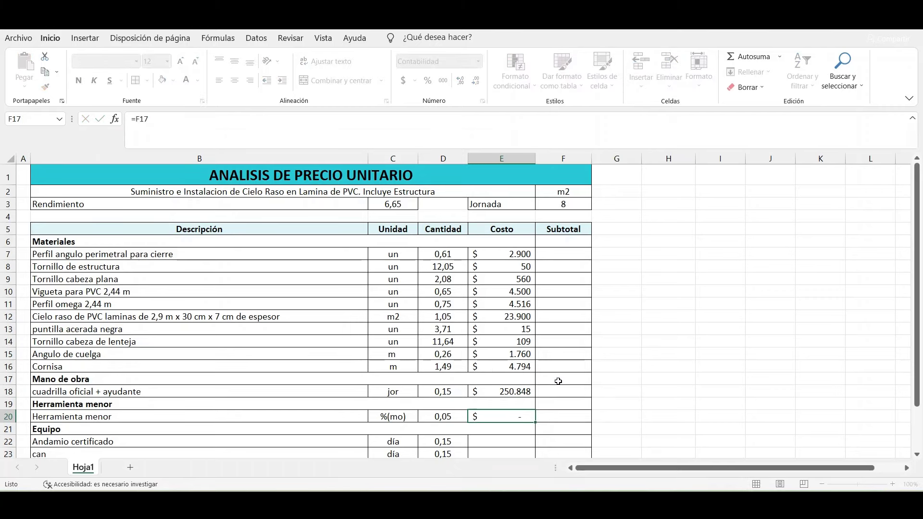
{"action": "key", "text": "Return"}
Step: Enter costs 32155 scaffolding, 30 can, 165 material transport and 70 internal haulage
{"action": "scroll", "coordinate": [558, 381], "scroll_direction": "down", "scroll_amount": 2}
{"action": "left_click", "coordinate": [499, 359]}
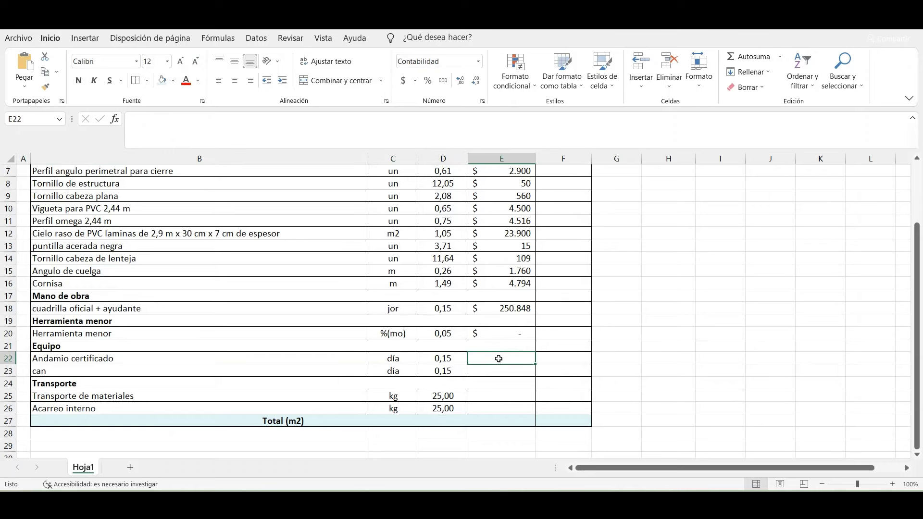
{"action": "type", "text": "321"}
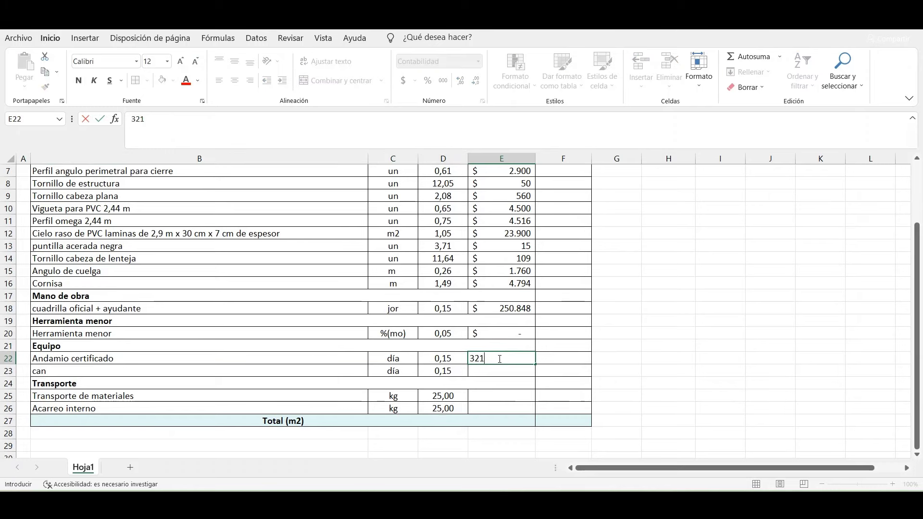
{"action": "type", "text": "55"}
{"action": "key", "text": "Return"}
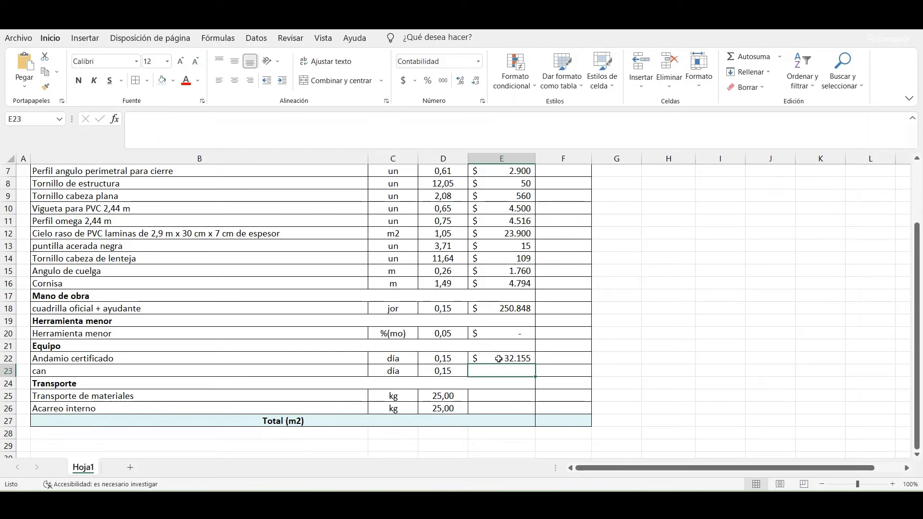
{"action": "type", "text": "30"}
{"action": "key", "text": "Return"}
{"action": "key", "text": "Return"}
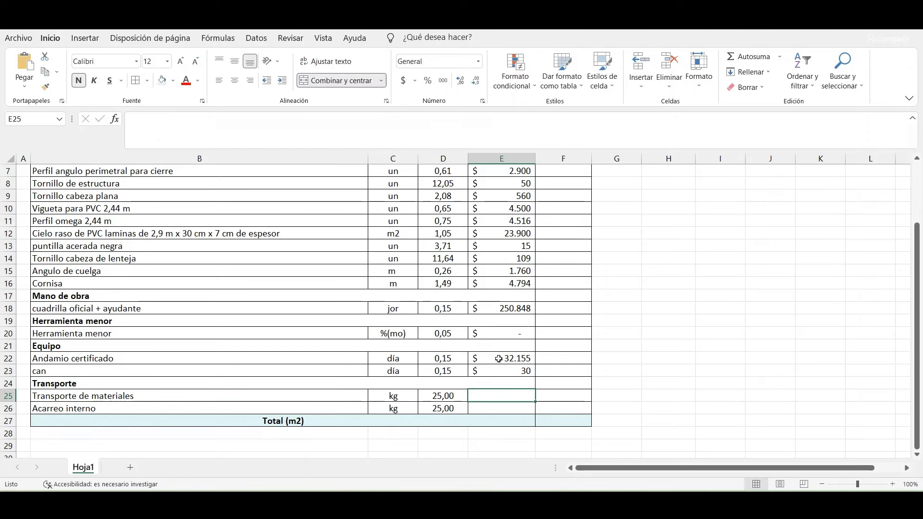
{"action": "type", "text": "165"}
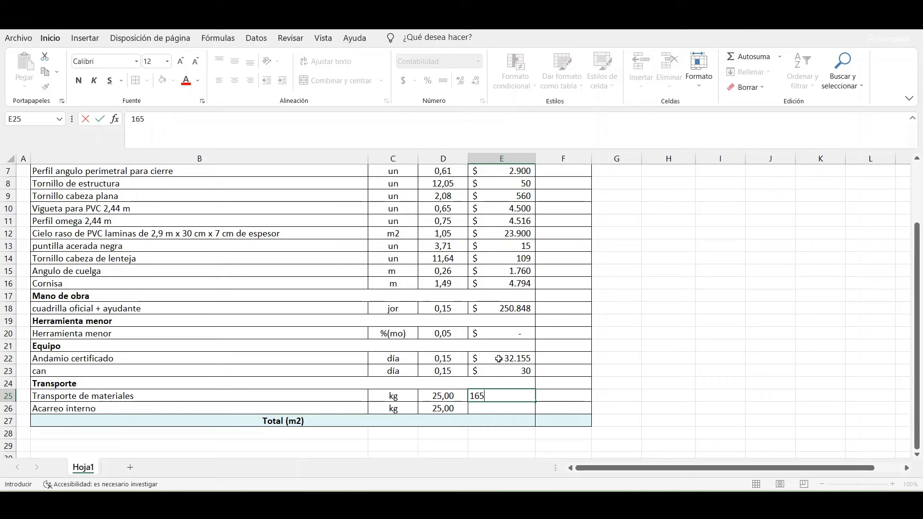
{"action": "key", "text": "Return"}
{"action": "type", "text": "70"}
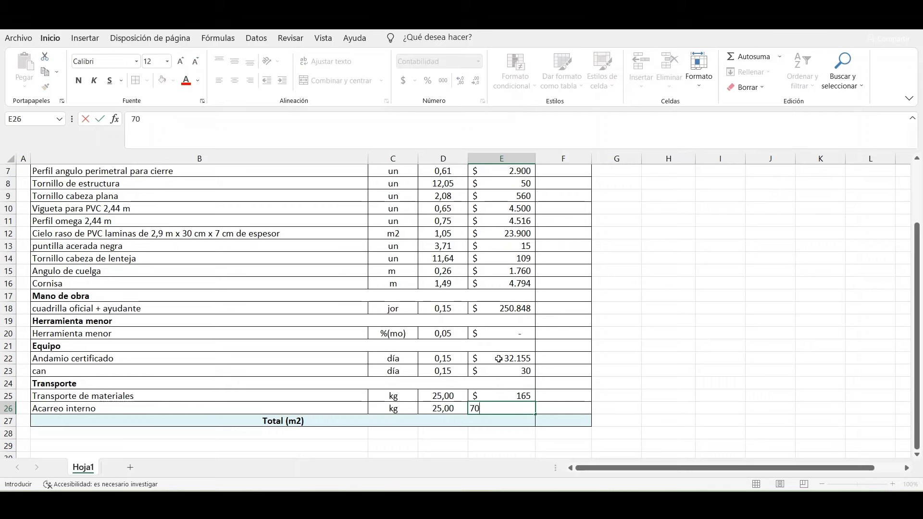
{"action": "left_click", "coordinate": [579, 320]}
{"action": "scroll", "coordinate": [560, 252], "scroll_direction": "up", "scroll_amount": 1}
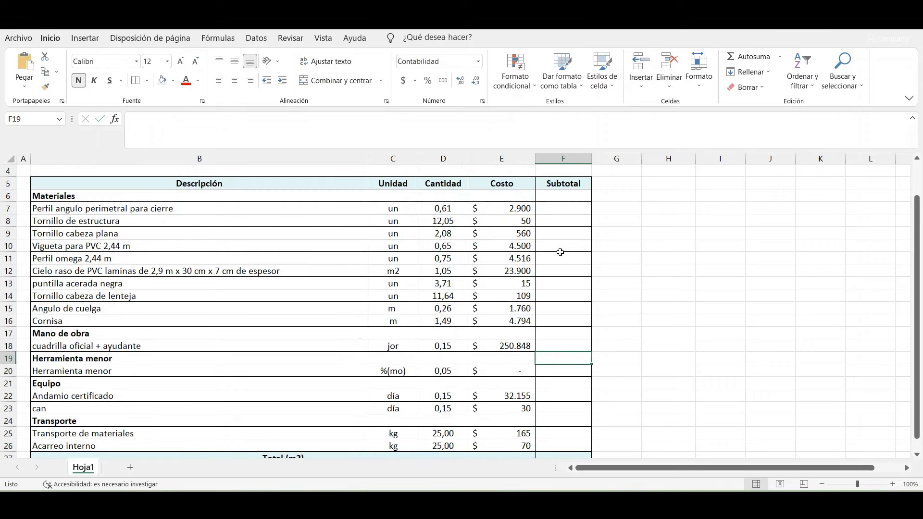
Step: Compute the F7 subtotal as quantity times cost and fill it down to row 26
{"action": "left_click", "coordinate": [560, 207]}
{"action": "type", "text": "="}
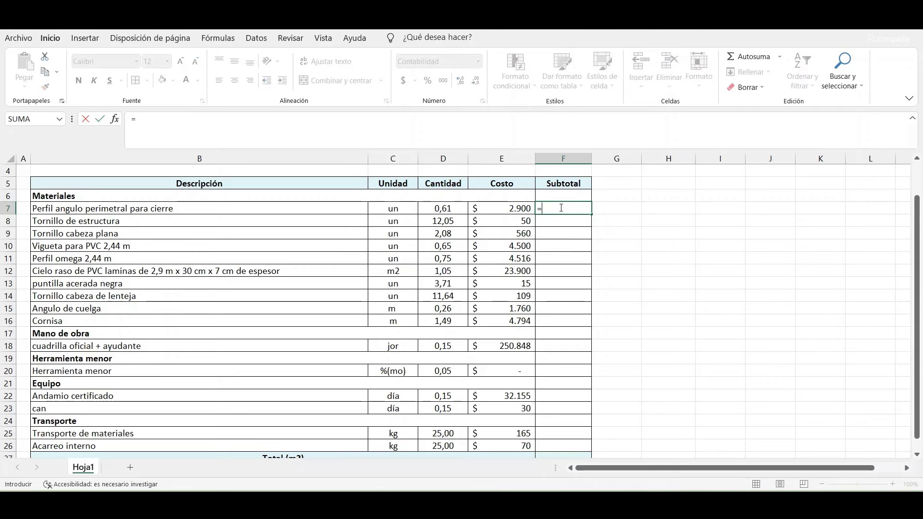
{"action": "left_click", "coordinate": [450, 208]}
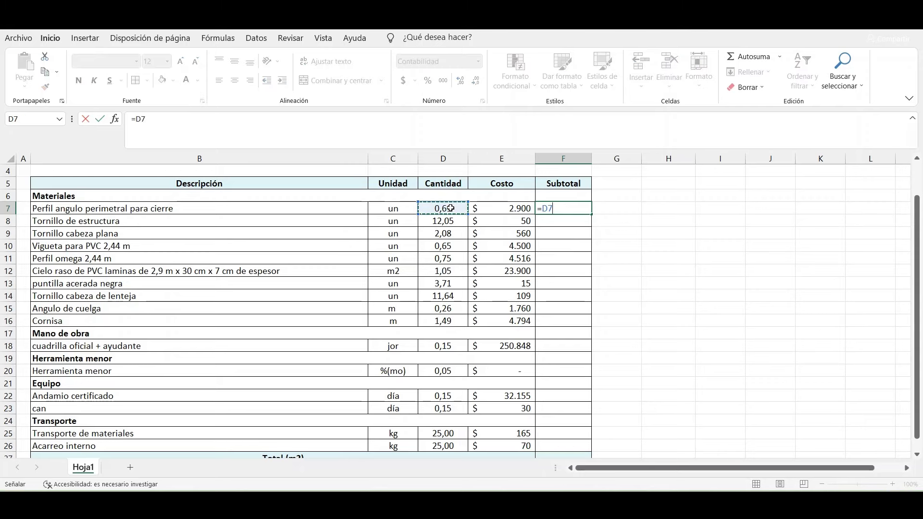
{"action": "type", "text": "*"}
{"action": "key", "text": "Return"}
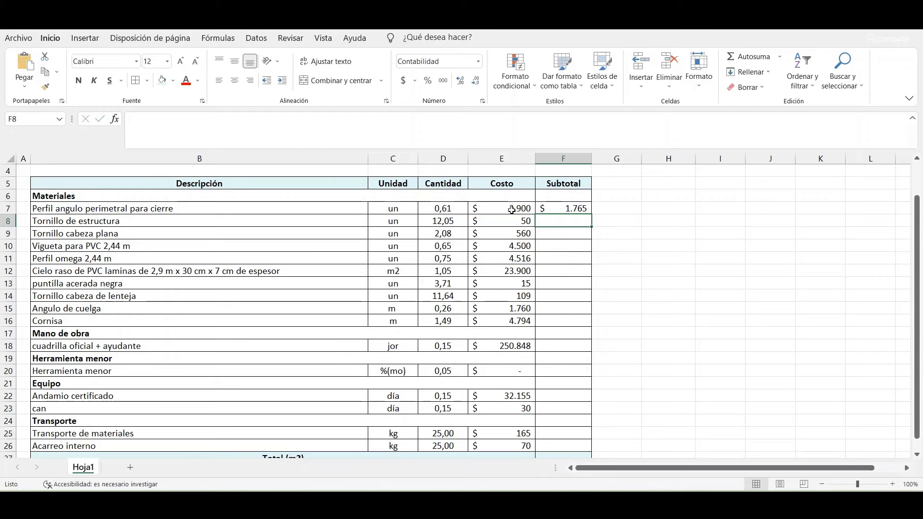
{"action": "left_click", "coordinate": [587, 210]}
{"action": "left_click_drag", "start_coordinate": [591, 214], "coordinate": [590, 452]}
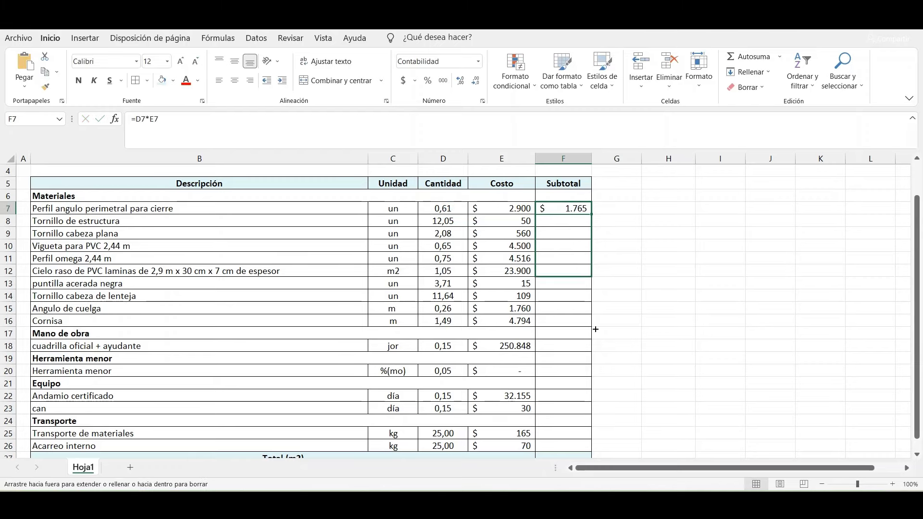
Step: Put the materials total =SUMA(F7:F16) in F6
{"action": "left_click", "coordinate": [580, 200]}
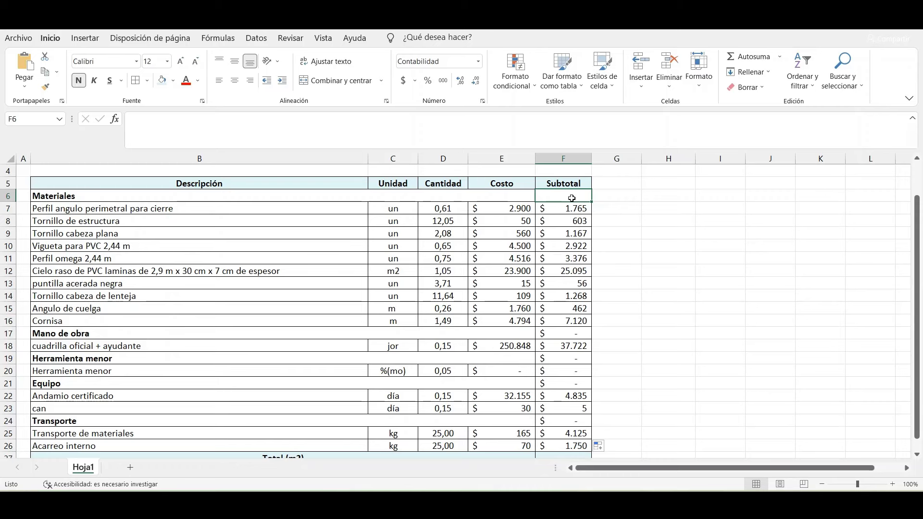
{"action": "type", "text": "=su"}
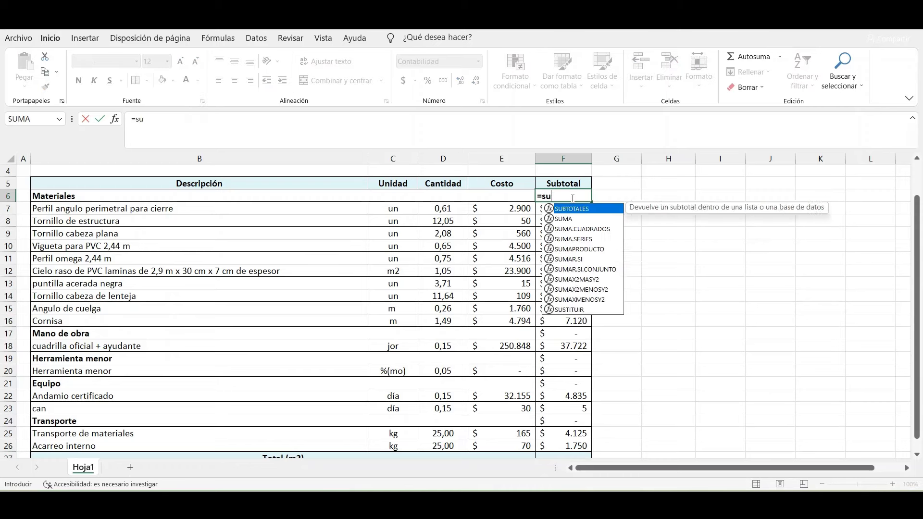
{"action": "type", "text": "ma"}
{"action": "key", "text": "Tab"}
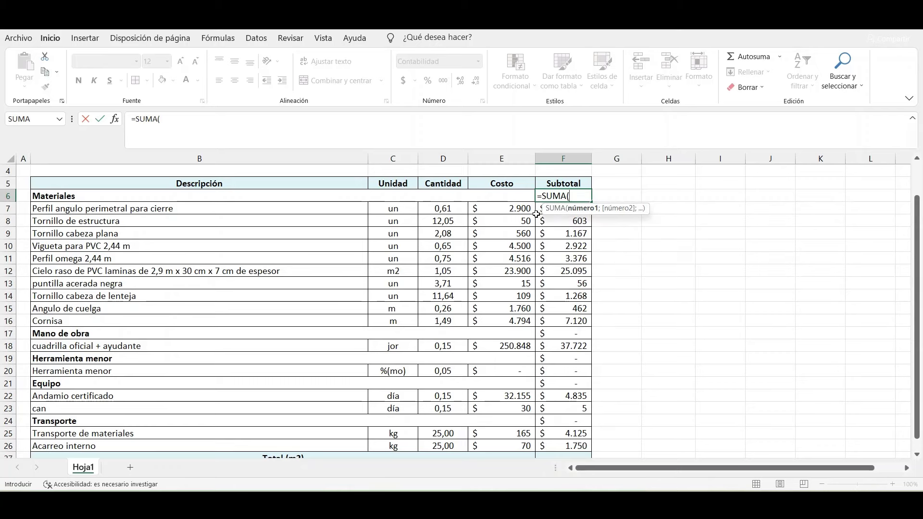
{"action": "left_click_drag", "start_coordinate": [562, 208], "coordinate": [564, 320]}
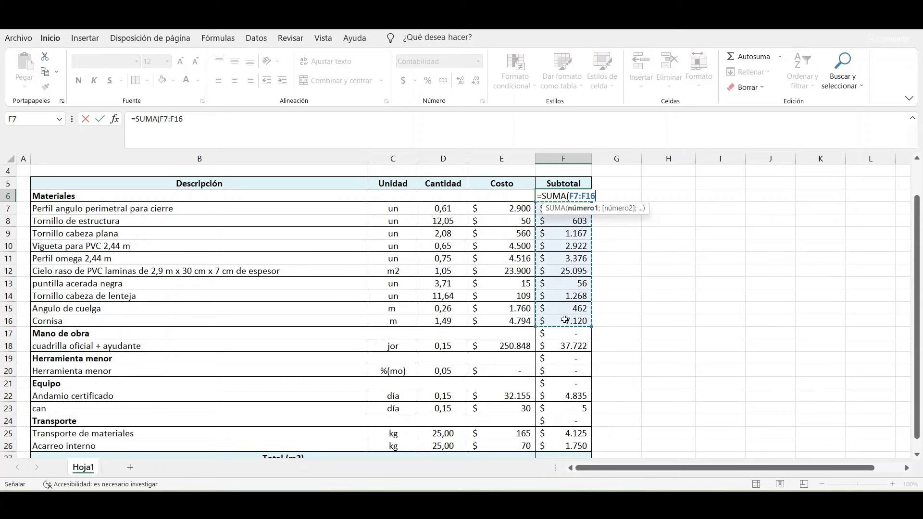
{"action": "key", "text": "Return"}
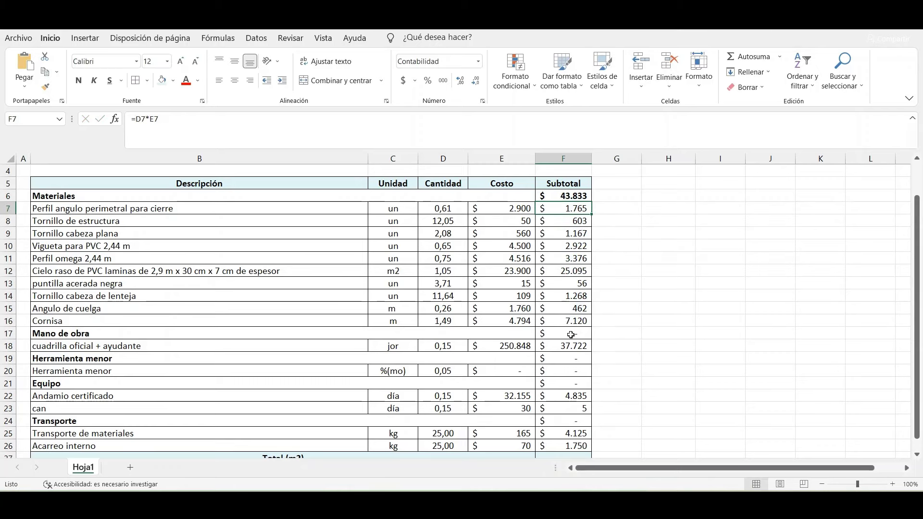
Step: Set the labour total F17 to =F18 and the minor tools total F19 to =F20
{"action": "left_click", "coordinate": [570, 334]}
{"action": "type", "text": "="}
{"action": "key", "text": "Down"}
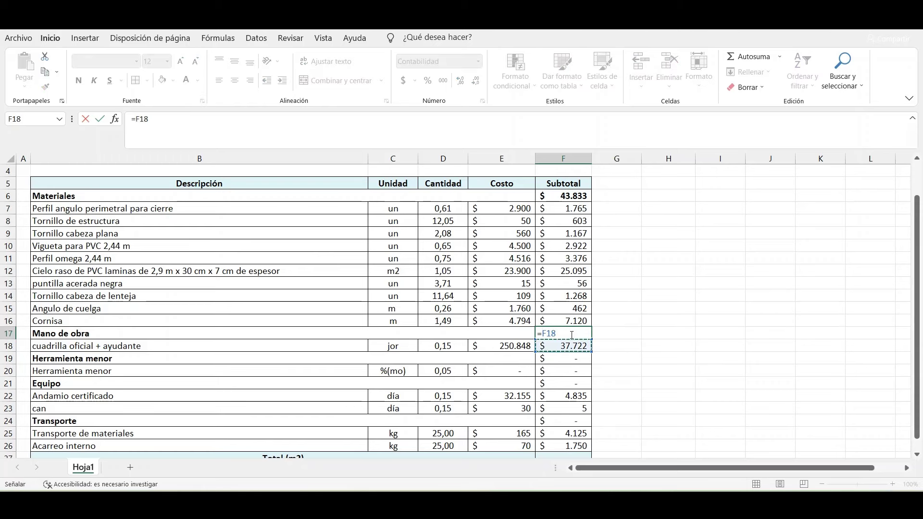
{"action": "key", "text": "Return"}
{"action": "left_click", "coordinate": [576, 361]}
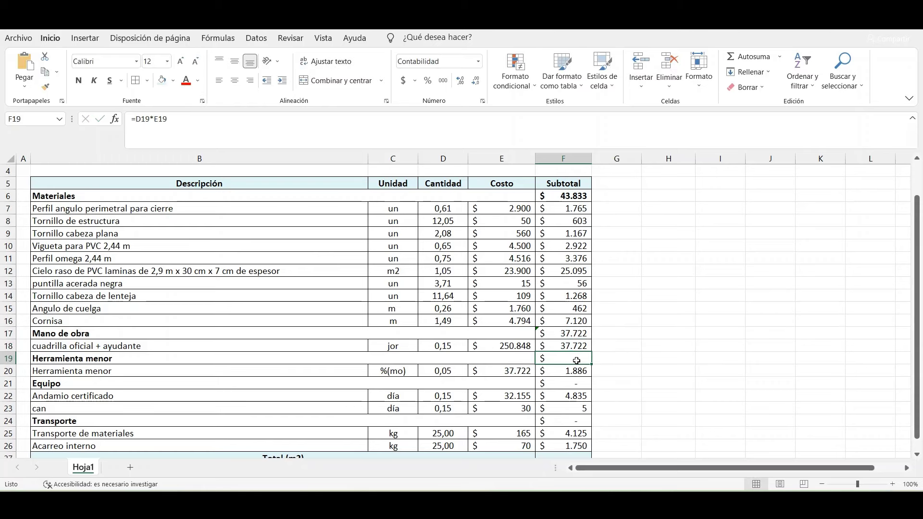
{"action": "type", "text": "="}
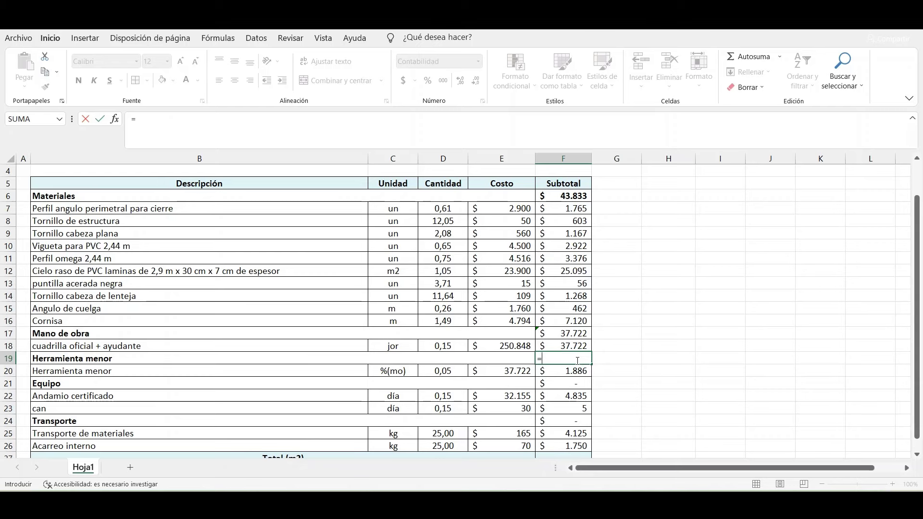
{"action": "key", "text": "Down"}
{"action": "key", "text": "Return"}
{"action": "key", "text": "Return"}
Step: Add SUMA totals for equipment (F22:F23) in F21 and transport (F25:F26) in F24
{"action": "scroll", "coordinate": [643, 405], "scroll_direction": "down", "scroll_amount": 1}
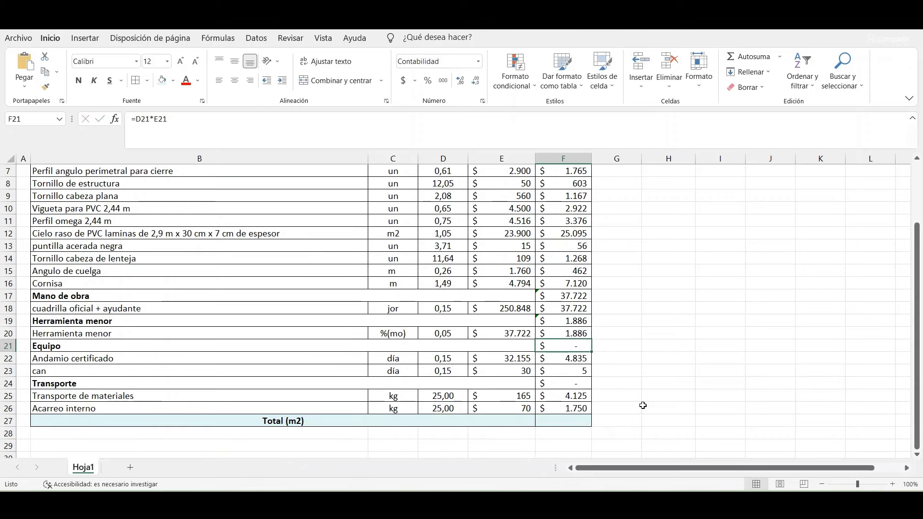
{"action": "type", "text": "=SUMA"}
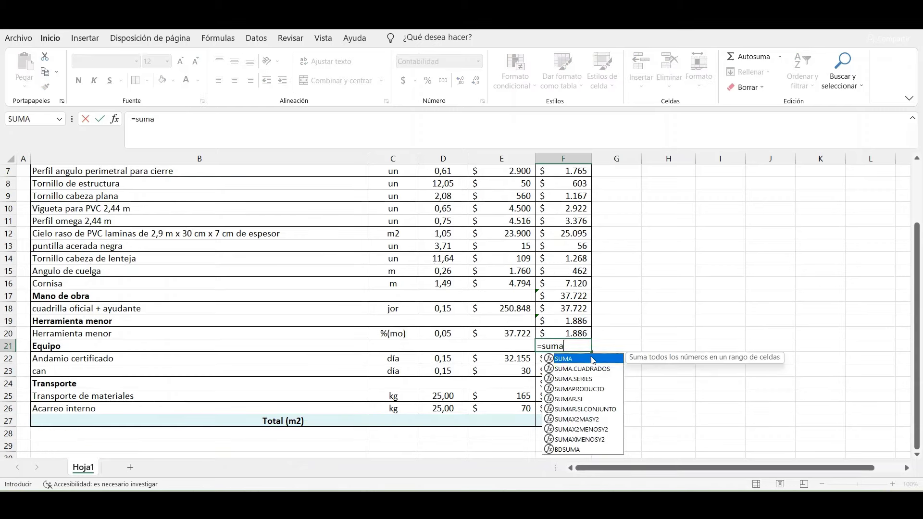
{"action": "type", "text": "("}
{"action": "left_click_drag", "start_coordinate": [541, 370], "coordinate": [540, 360]}
{"action": "key", "text": "Return"}
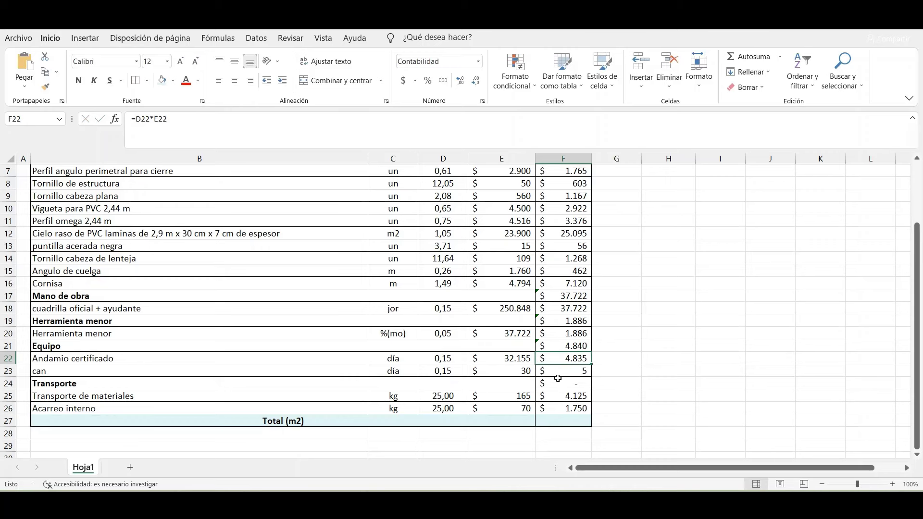
{"action": "left_click", "coordinate": [557, 382]}
{"action": "type", "text": "=su"}
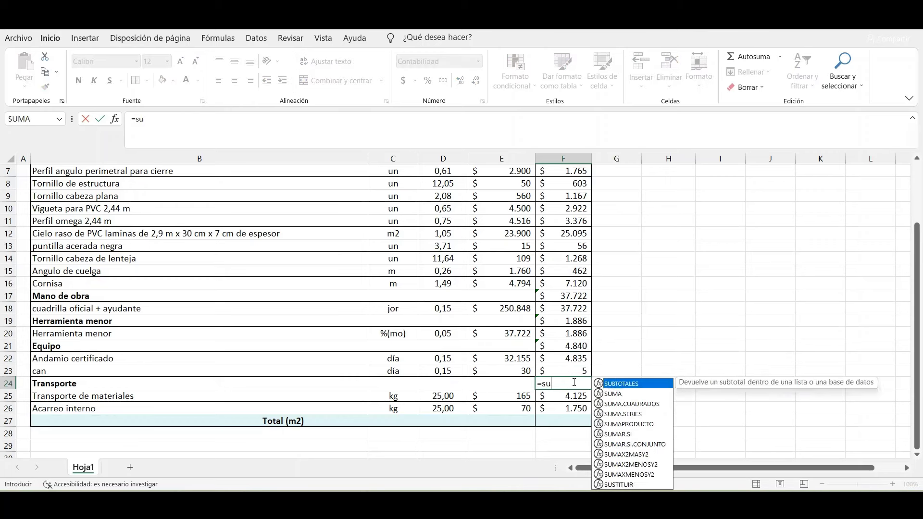
{"action": "type", "text": "ma"}
{"action": "double_click", "coordinate": [619, 395]}
{"action": "left_click_drag", "start_coordinate": [567, 407], "coordinate": [561, 397]}
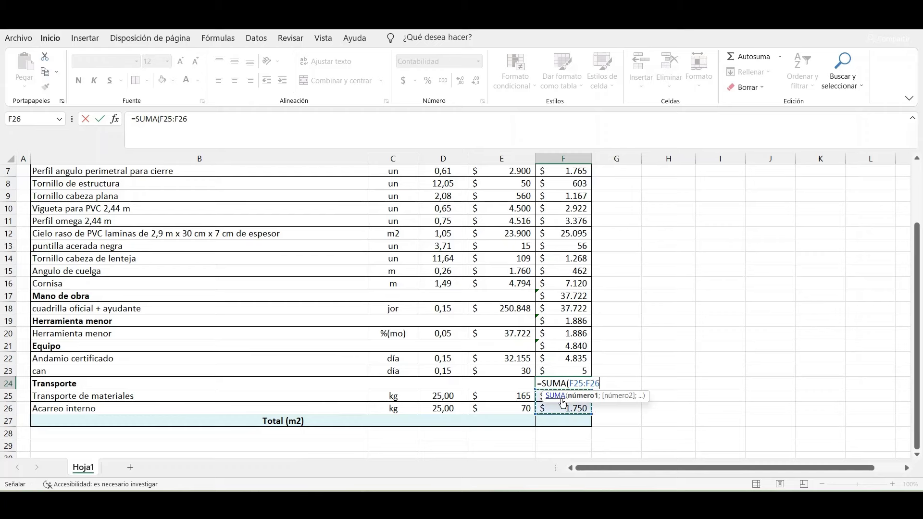
{"action": "key", "text": "Return"}
Step: Bold the labour, minor tools, equipment and transport section totals
{"action": "scroll", "coordinate": [562, 401], "scroll_direction": "up", "scroll_amount": 1}
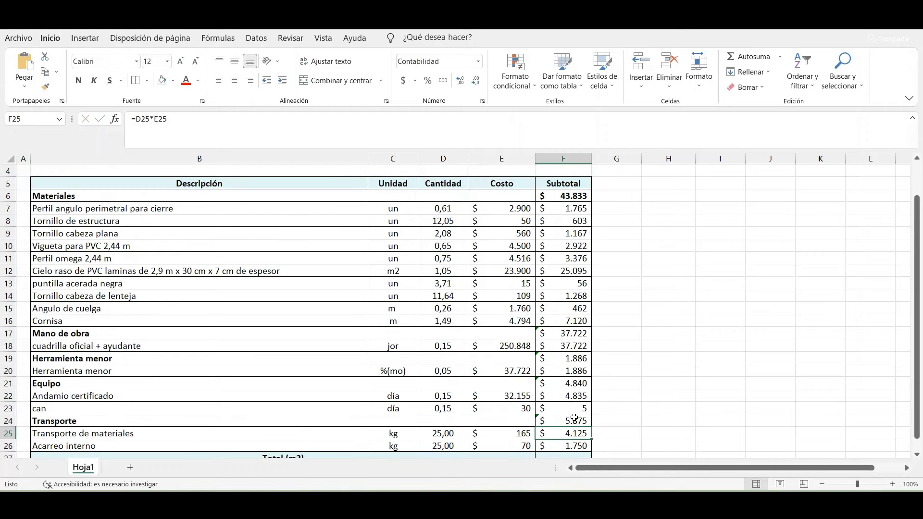
{"action": "left_click", "coordinate": [561, 335]}
{"action": "left_click", "coordinate": [572, 361], "text": "ctrl"}
{"action": "left_click", "coordinate": [574, 384], "text": "ctrl"}
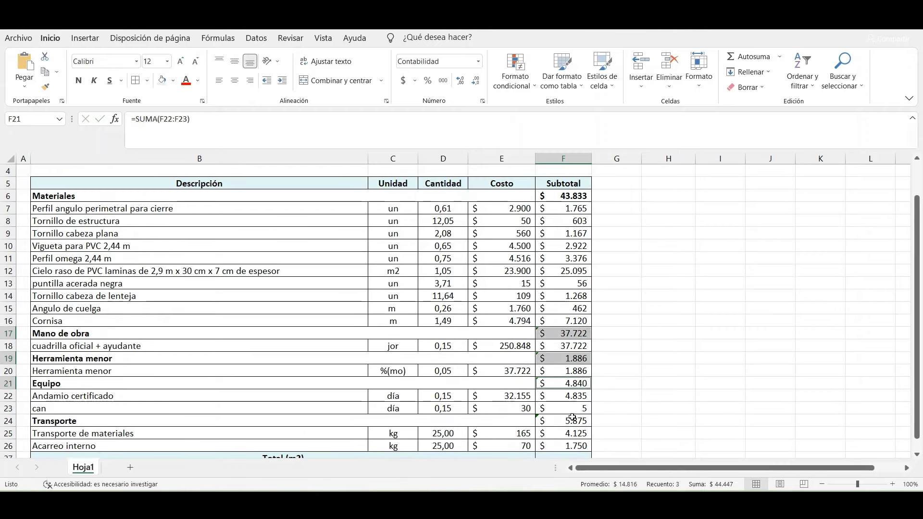
{"action": "left_click", "coordinate": [572, 418], "text": "ctrl"}
{"action": "left_click", "coordinate": [78, 80]}
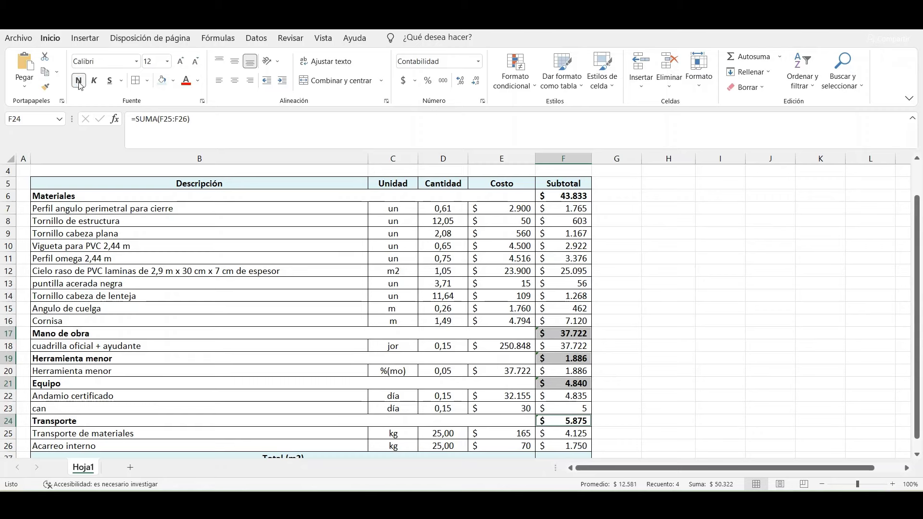
Step: Enter =F6+F17+F19+F21+F24 in F27, giving a Total (m2) of $94.155
{"action": "scroll", "coordinate": [602, 416], "scroll_direction": "down", "scroll_amount": 1}
{"action": "left_click", "coordinate": [570, 421]}
{"action": "type", "text": "="}
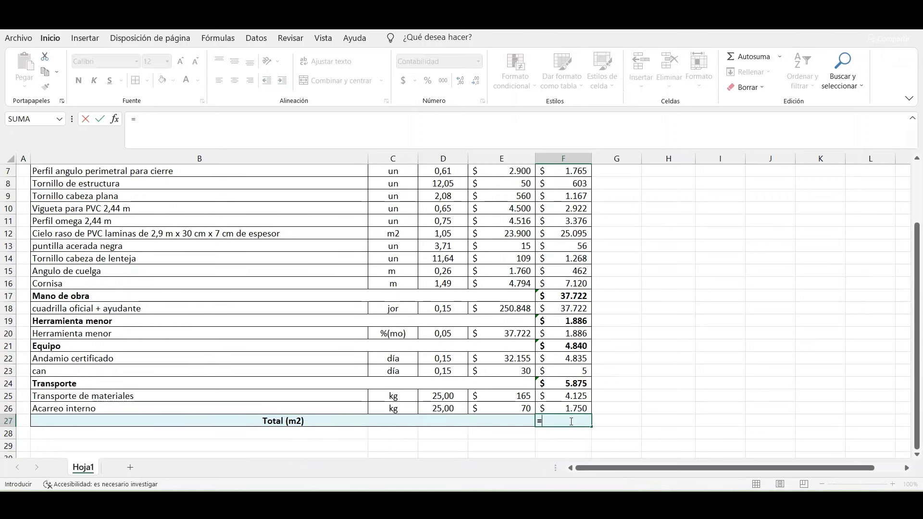
{"action": "scroll", "coordinate": [571, 422], "scroll_direction": "up", "scroll_amount": 2}
{"action": "left_click", "coordinate": [573, 241]}
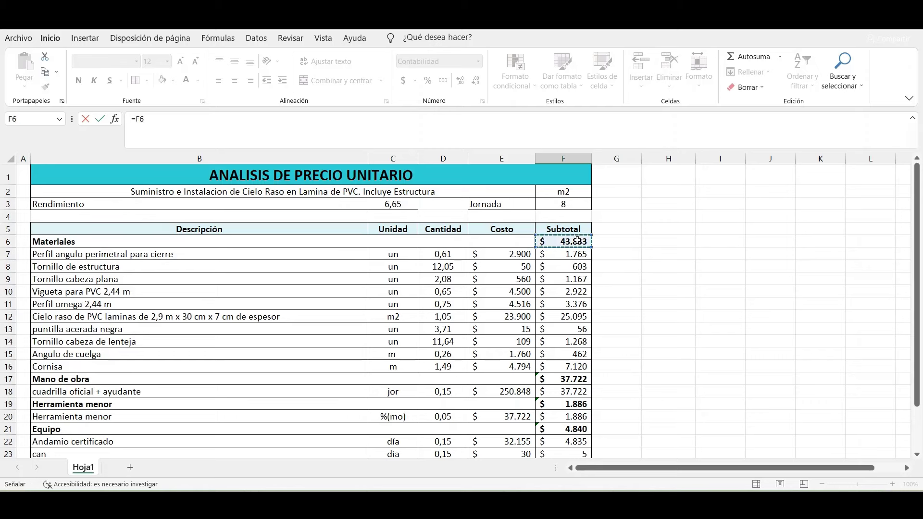
{"action": "type", "text": "+"}
{"action": "scroll", "coordinate": [582, 301], "scroll_direction": "down", "scroll_amount": 1}
{"action": "left_click", "coordinate": [563, 333]}
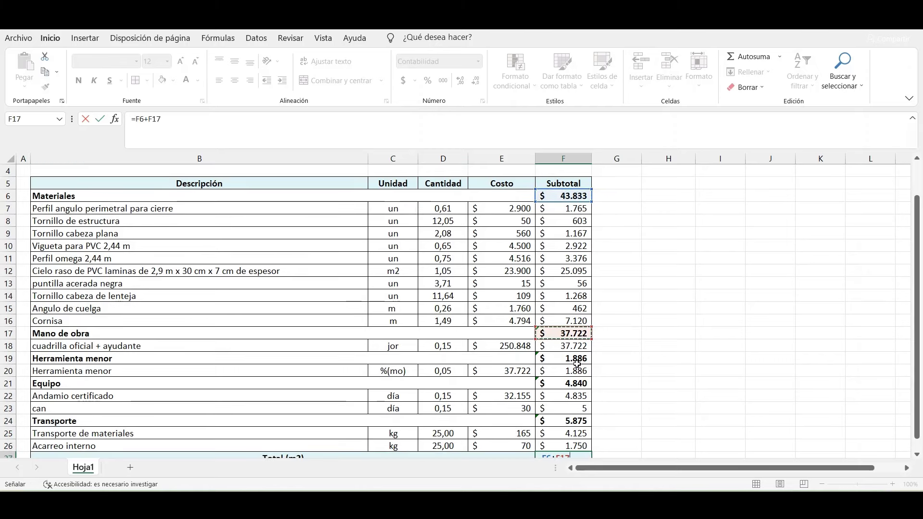
{"action": "type", "text": "+"}
{"action": "left_click", "coordinate": [570, 358]}
{"action": "type", "text": "+"}
{"action": "left_click", "coordinate": [565, 382]}
{"action": "type", "text": "+"}
{"action": "scroll", "coordinate": [567, 385], "scroll_direction": "down", "scroll_amount": 1}
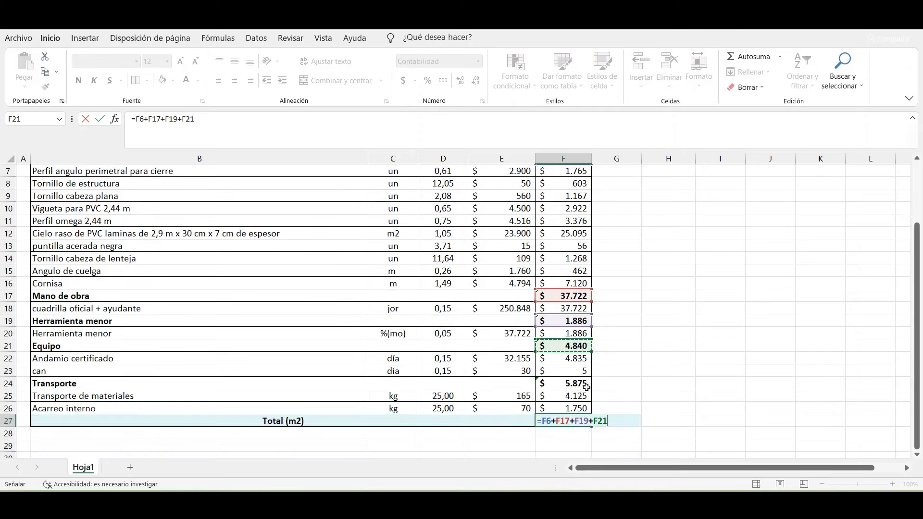
{"action": "left_click", "coordinate": [574, 384]}
{"action": "key", "text": "Return"}
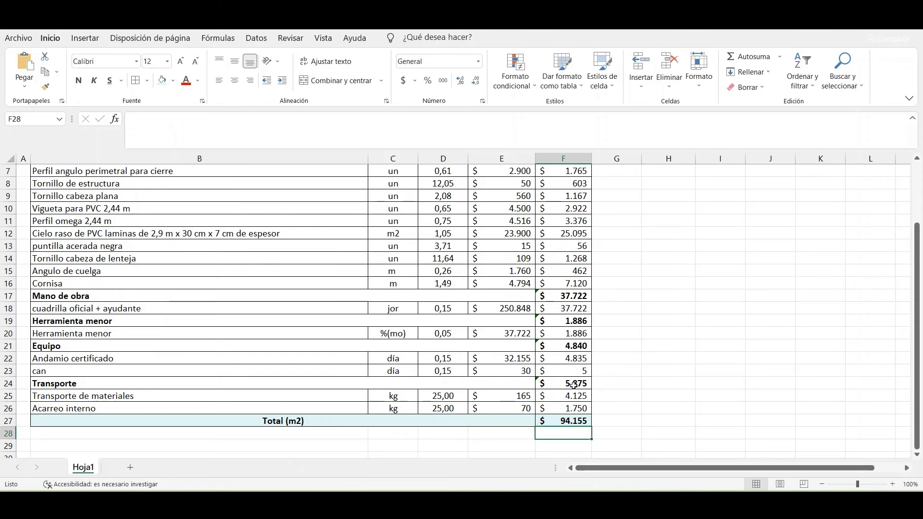
{"action": "scroll", "coordinate": [573, 385], "scroll_direction": "up", "scroll_amount": 1}
{"action": "scroll", "coordinate": [574, 385], "scroll_direction": "up", "scroll_amount": 1}
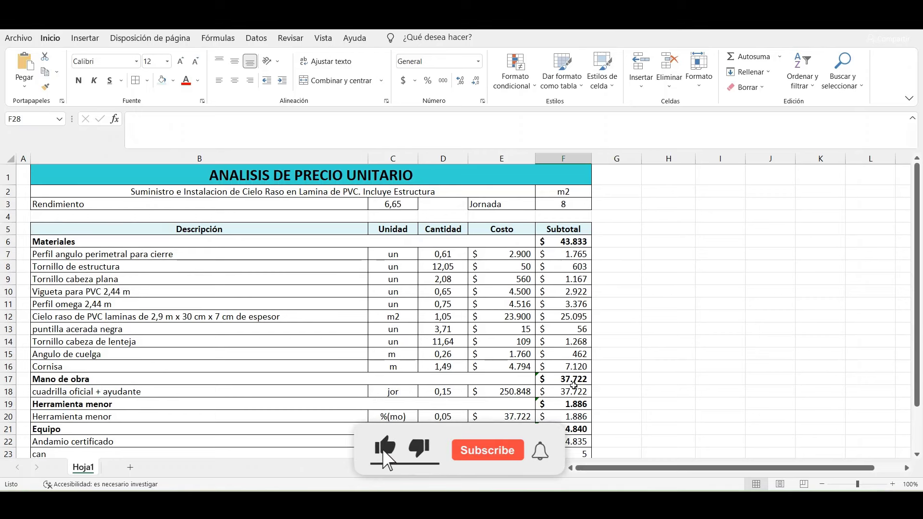
{"action": "scroll", "coordinate": [573, 385], "scroll_direction": "down", "scroll_amount": 1}
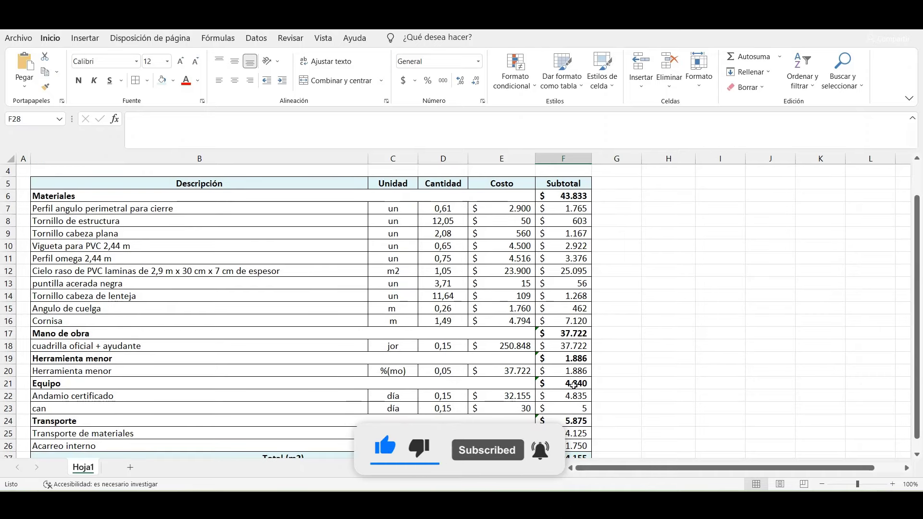
{"action": "scroll", "coordinate": [573, 384], "scroll_direction": "down", "scroll_amount": 1}
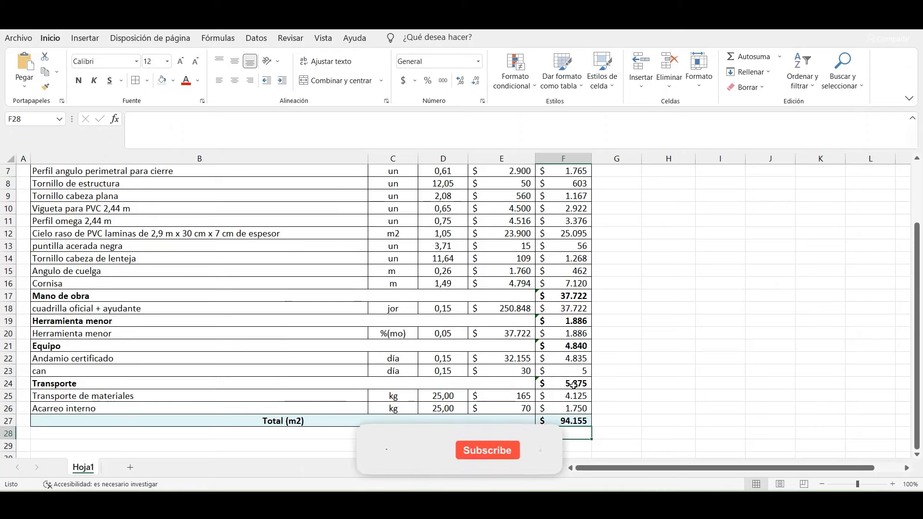